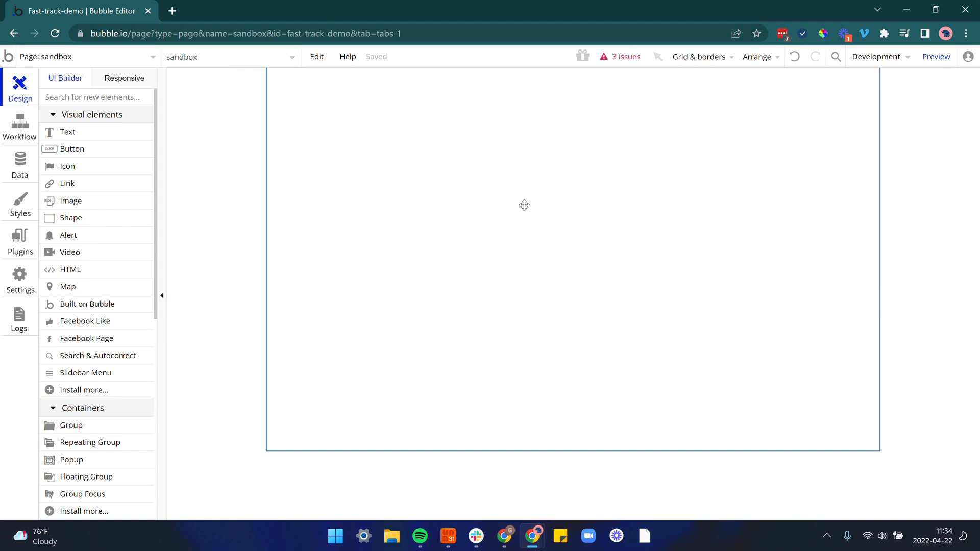
Step: Draw a button about 156 px wide and 46 px tall near the top of the sandbox page
{"action": "scroll", "coordinate": [97, 204], "scroll_direction": "down", "scroll_amount": 2}
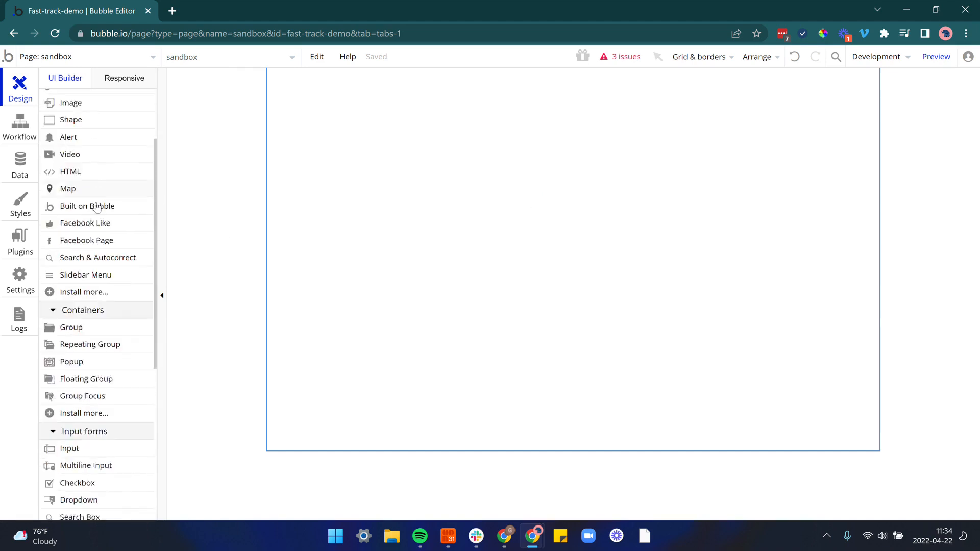
{"action": "scroll", "coordinate": [97, 207], "scroll_direction": "down", "scroll_amount": 3}
{"action": "scroll", "coordinate": [76, 229], "scroll_direction": "up", "scroll_amount": 5}
{"action": "left_click", "coordinate": [92, 151]}
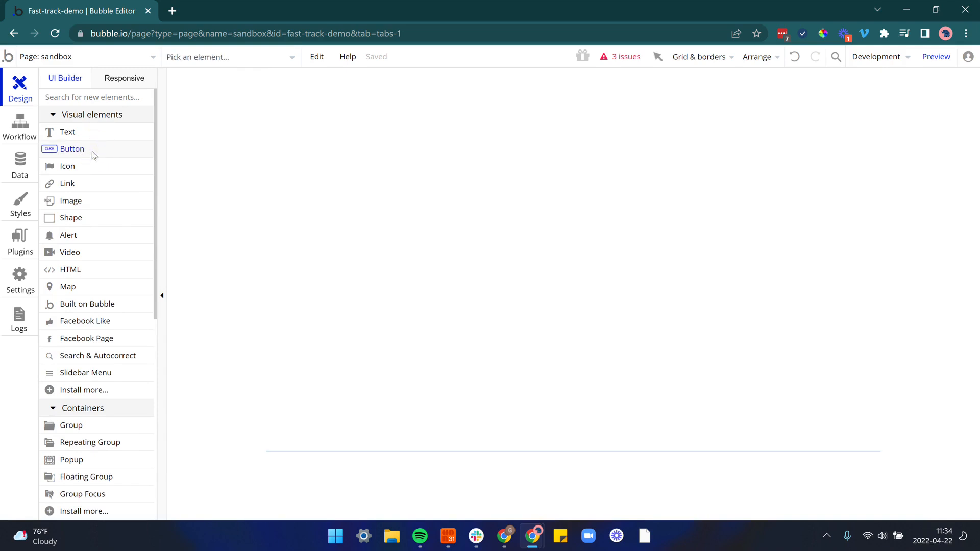
{"action": "left_click_drag", "start_coordinate": [340, 88], "coordinate": [442, 118]}
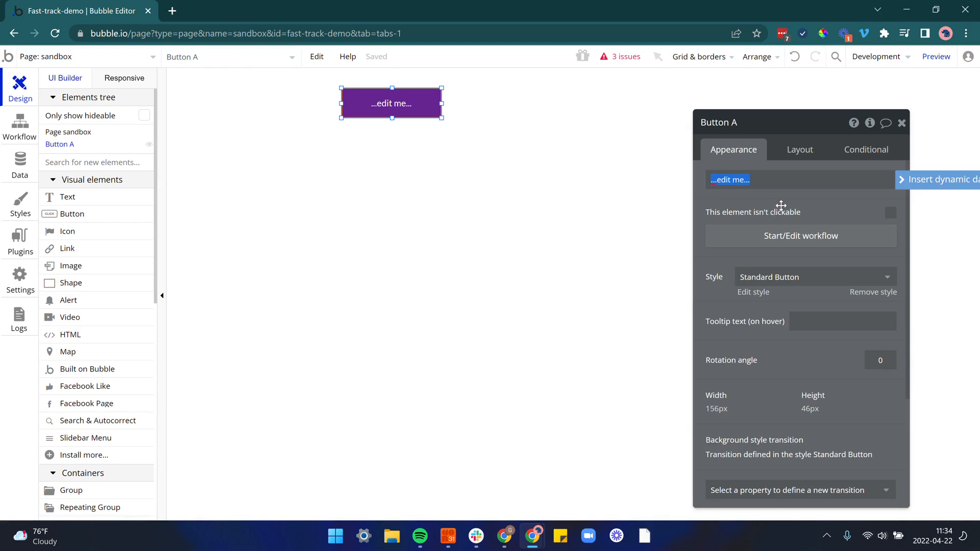
{"action": "left_click_drag", "start_coordinate": [780, 205], "coordinate": [555, 189]}
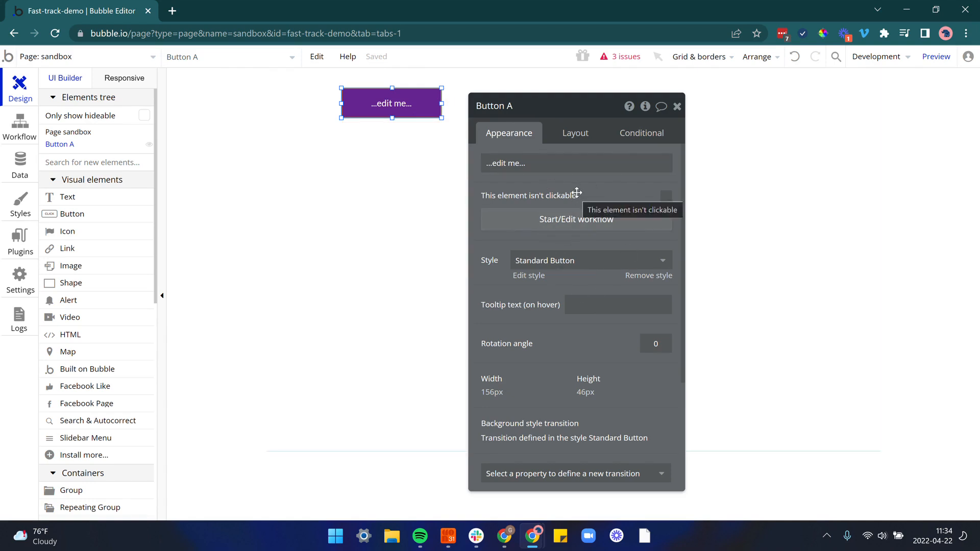
Step: Set the new button's text to "Submit"
{"action": "left_click", "coordinate": [542, 162]}
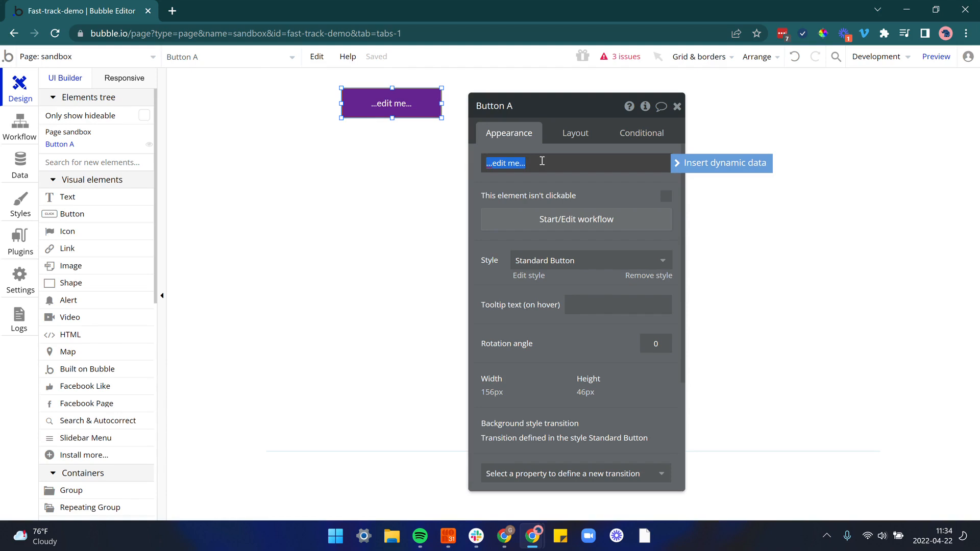
{"action": "type", "text": "Submit"}
{"action": "left_click", "coordinate": [556, 196]}
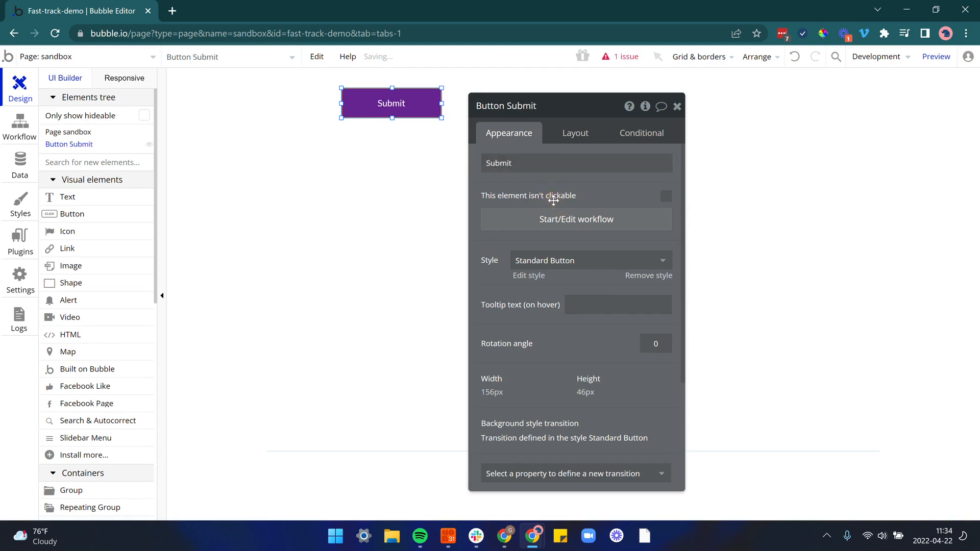
Step: Try the Danger Button style on the Submit button and return it to Standard Button
{"action": "left_click", "coordinate": [561, 261]}
{"action": "left_click", "coordinate": [573, 300]}
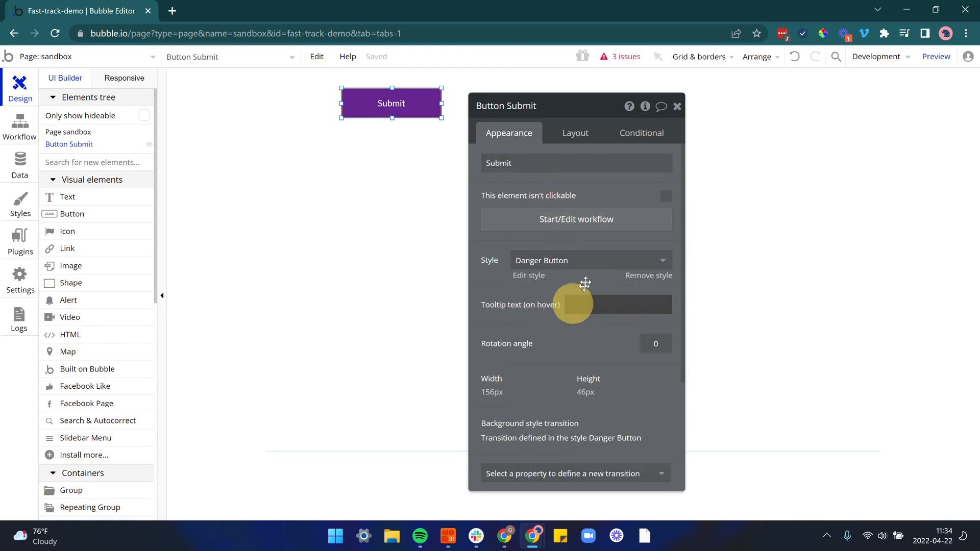
{"action": "left_click", "coordinate": [591, 262]}
{"action": "left_click", "coordinate": [573, 397]}
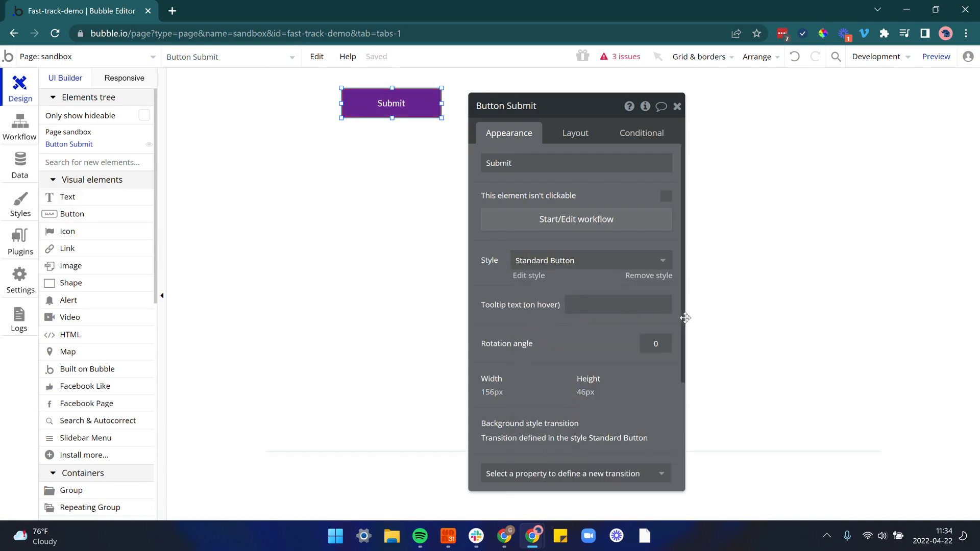
Step: Detach the Submit button from its style and set its flat background color to the blue #248ADE
{"action": "left_click", "coordinate": [666, 278]}
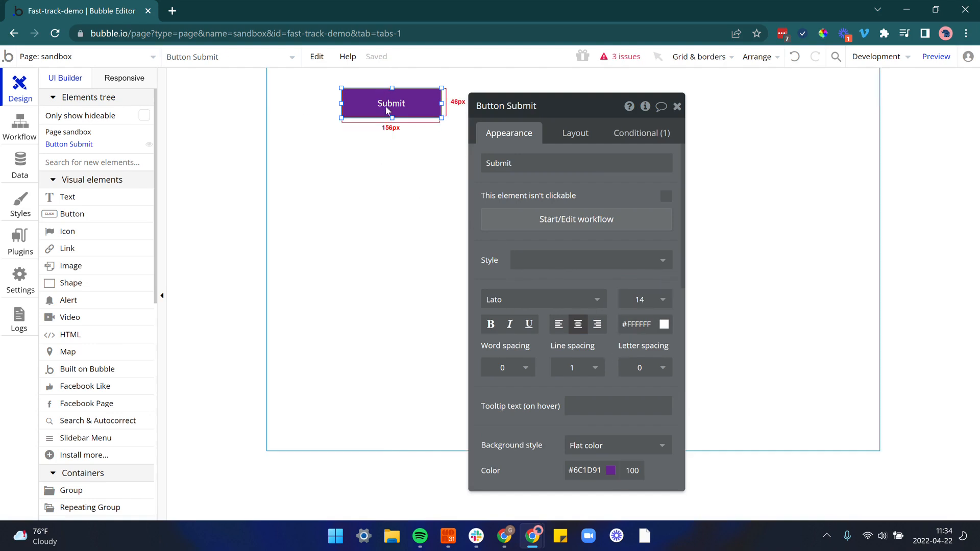
{"action": "scroll", "coordinate": [653, 280], "scroll_direction": "down", "scroll_amount": 1}
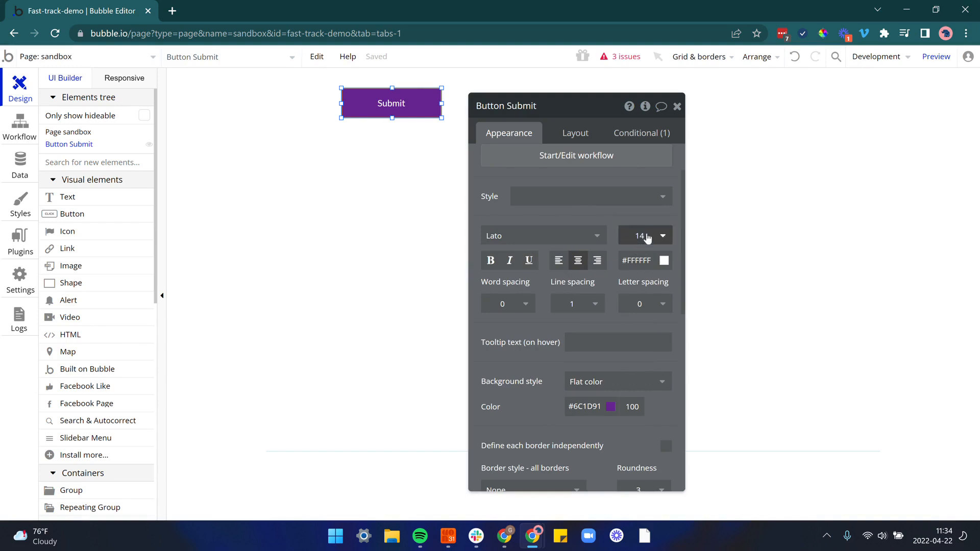
{"action": "left_click", "coordinate": [587, 407]}
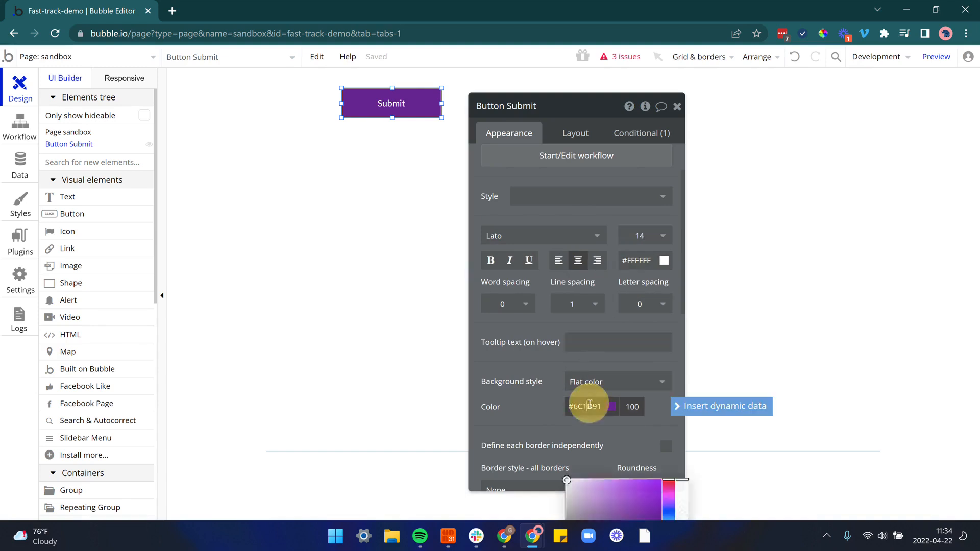
{"action": "left_click", "coordinate": [668, 457]}
{"action": "left_click", "coordinate": [646, 429]}
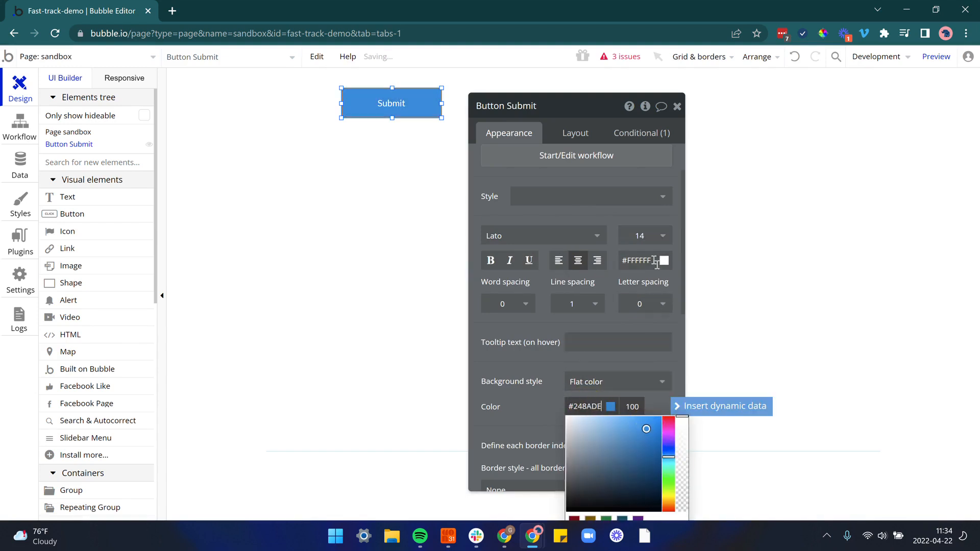
{"action": "left_click", "coordinate": [562, 337]}
{"action": "scroll", "coordinate": [559, 335], "scroll_direction": "down", "scroll_amount": 4}
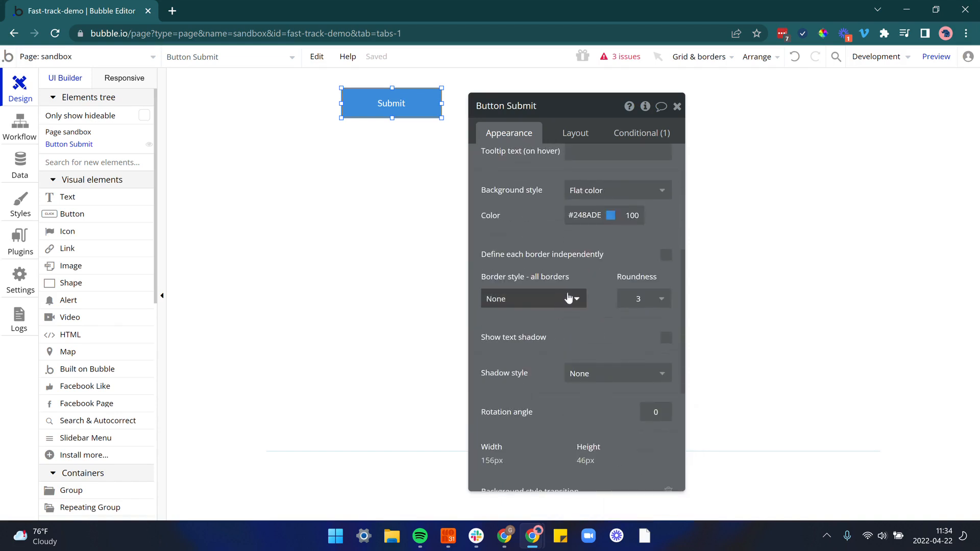
{"action": "scroll", "coordinate": [567, 383], "scroll_direction": "up", "scroll_amount": 5}
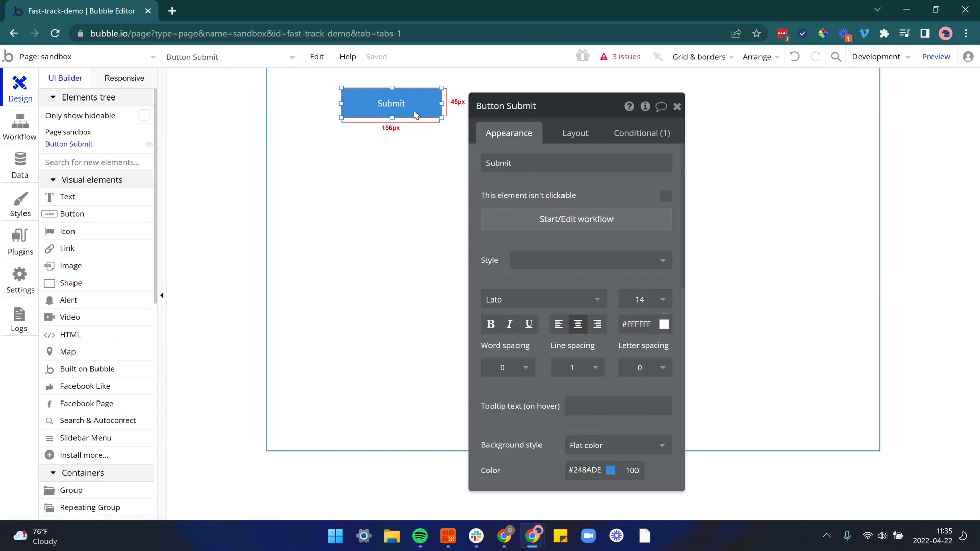
Step: Draw a map element about 483 px wide and 276 px tall beside the Submit button, keeping both elements in view
{"action": "left_click", "coordinate": [82, 352]}
{"action": "mouse_move", "coordinate": [490, 86]}
{"action": "left_mouse_down"}
{"action": "mouse_move", "coordinate": [793, 152]}
{"action": "mouse_move", "coordinate": [796, 261]}
{"action": "left_mouse_up"}
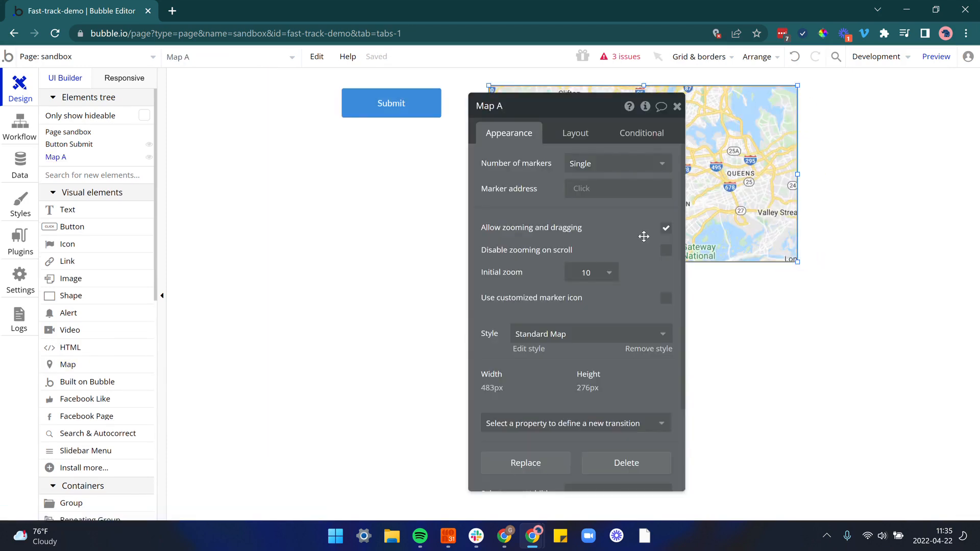
{"action": "left_click_drag", "start_coordinate": [640, 226], "coordinate": [424, 224]}
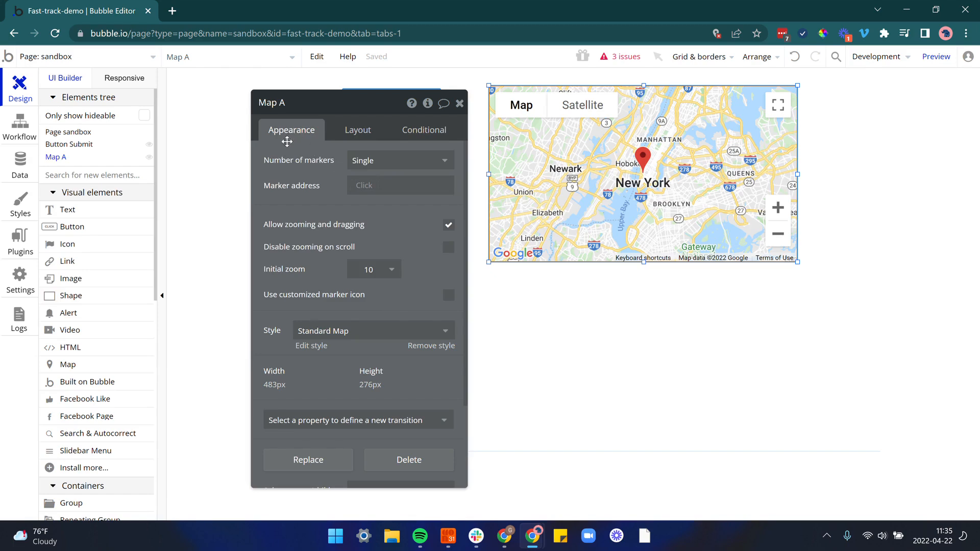
{"action": "mouse_move", "coordinate": [295, 185]}
{"action": "left_mouse_down"}
{"action": "mouse_move", "coordinate": [362, 223]}
{"action": "mouse_move", "coordinate": [408, 230]}
{"action": "left_mouse_up"}
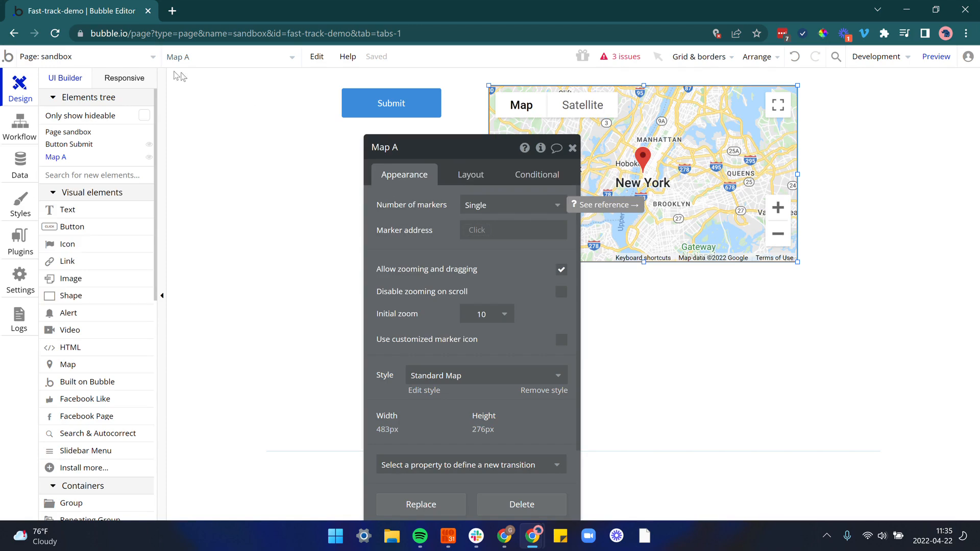
Step: Look through the app's list of pages and reusable elements, including the preview of the sandbox page
{"action": "left_click", "coordinate": [141, 59]}
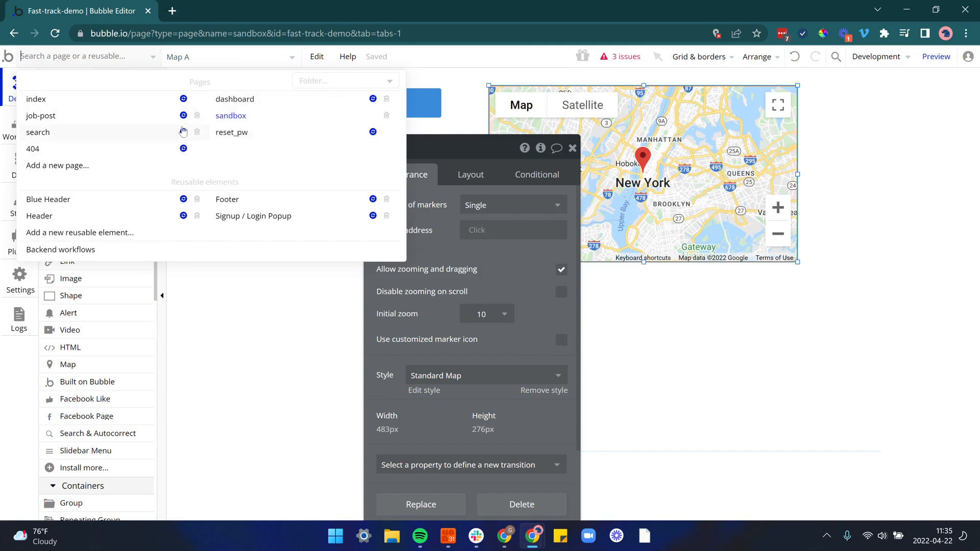
{"action": "mouse_move", "coordinate": [259, 122]}
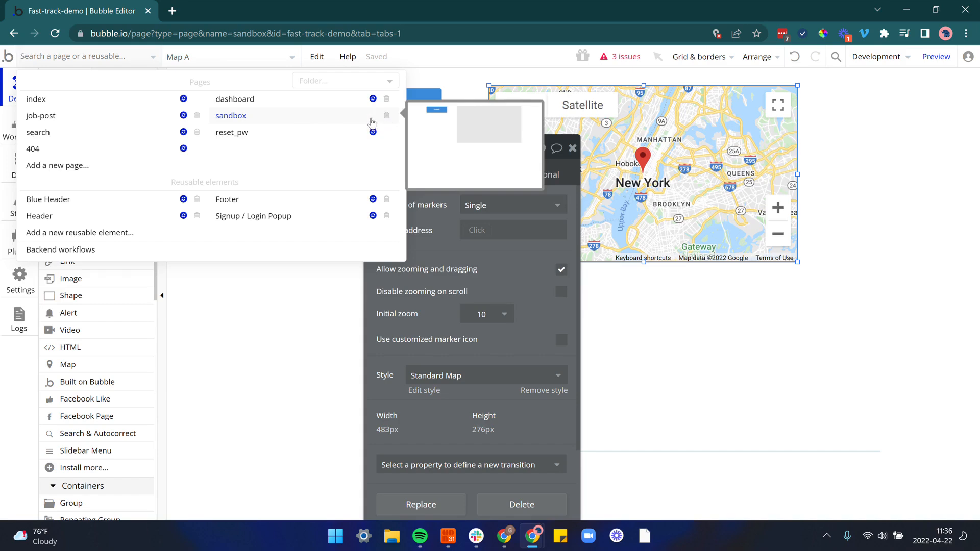
{"action": "left_click", "coordinate": [307, 292]}
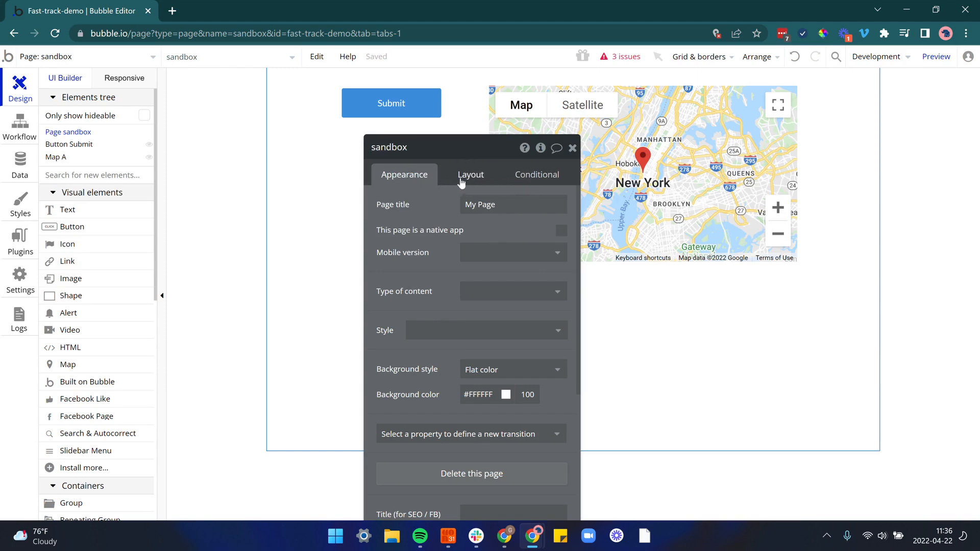
Step: Switch to the index page and open its page properties
{"action": "left_click", "coordinate": [69, 56]}
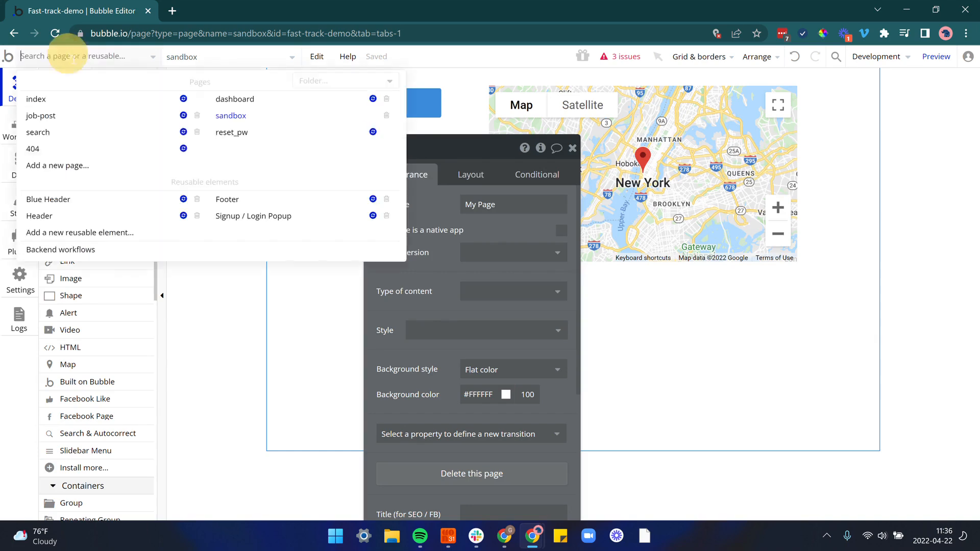
{"action": "left_click", "coordinate": [86, 97]}
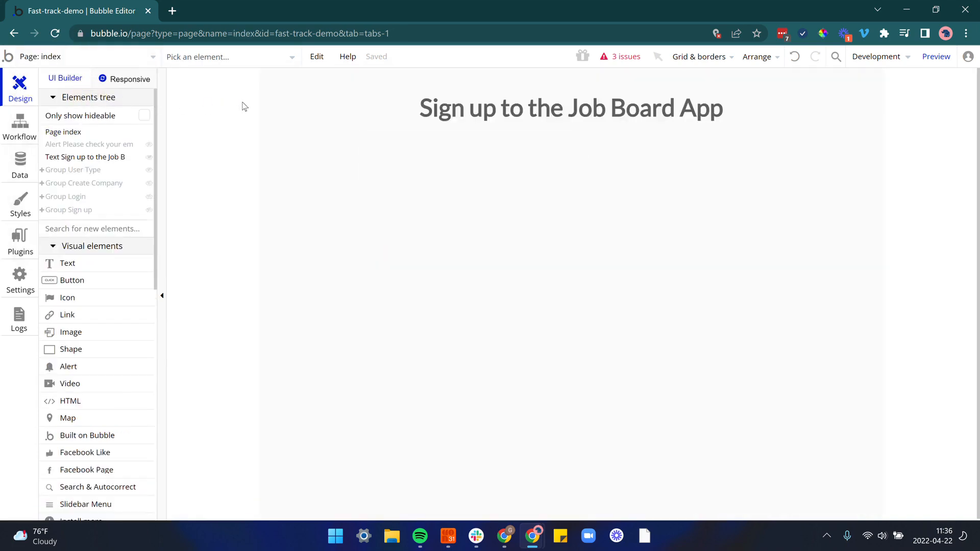
{"action": "double_click", "coordinate": [308, 118]}
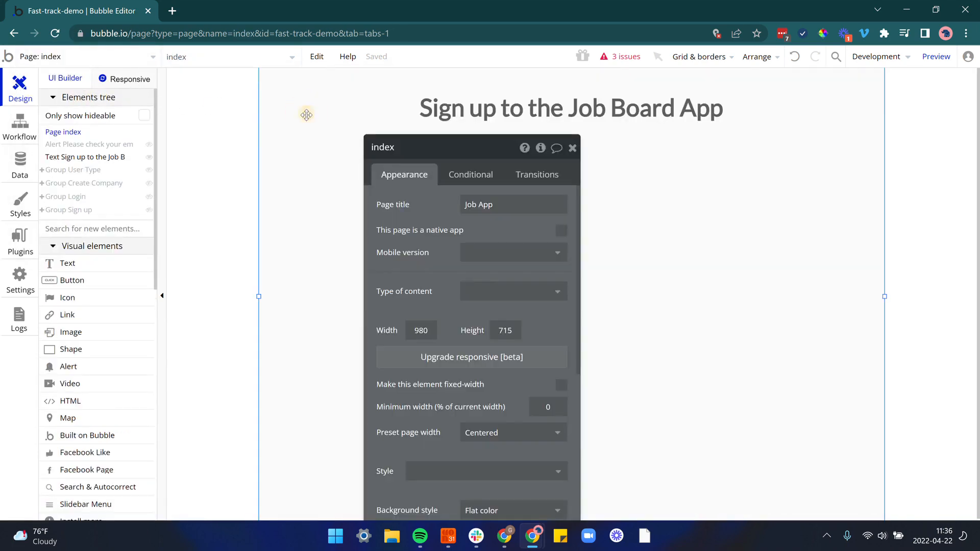
Step: Check the index page's responsive view and return to its page properties in the UI builder
{"action": "left_click", "coordinate": [123, 80]}
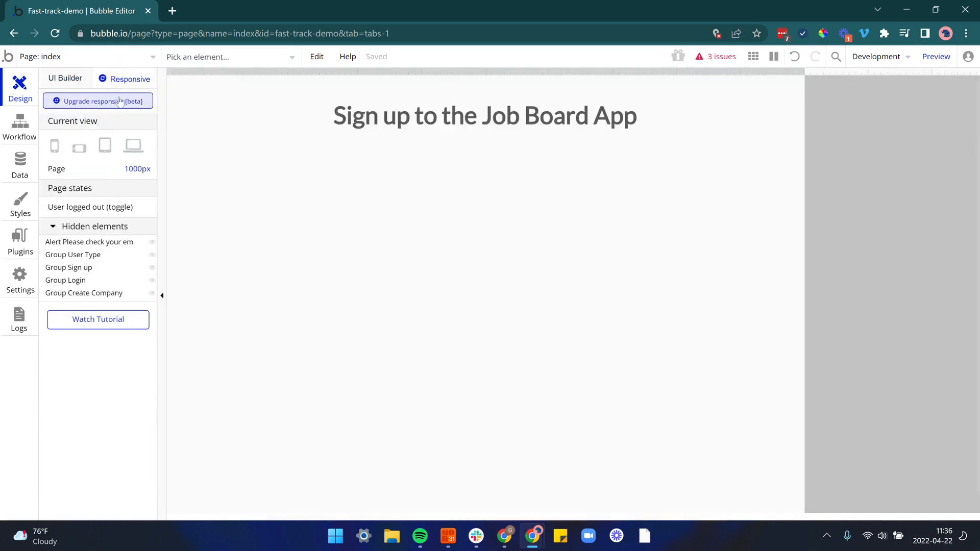
{"action": "left_click", "coordinate": [63, 79]}
{"action": "double_click", "coordinate": [357, 131]}
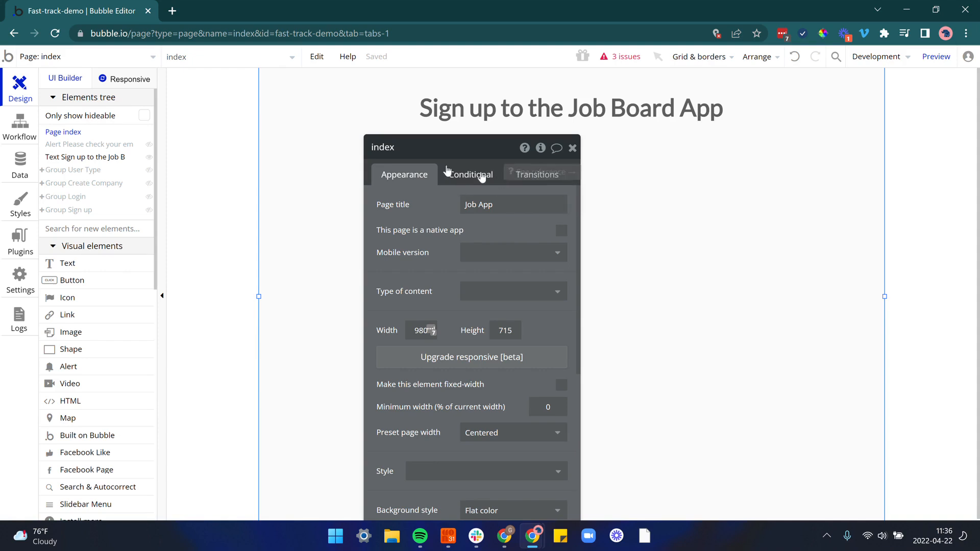
Step: Examine the options for upgrading the index page to the new Responsive Engine [beta], and leave without upgrading
{"action": "left_click", "coordinate": [138, 80]}
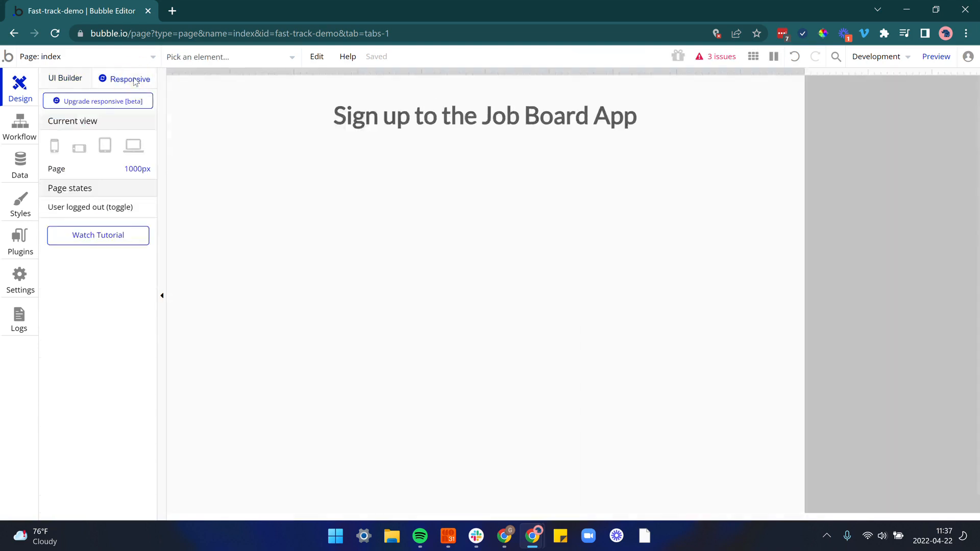
{"action": "left_click", "coordinate": [95, 101]}
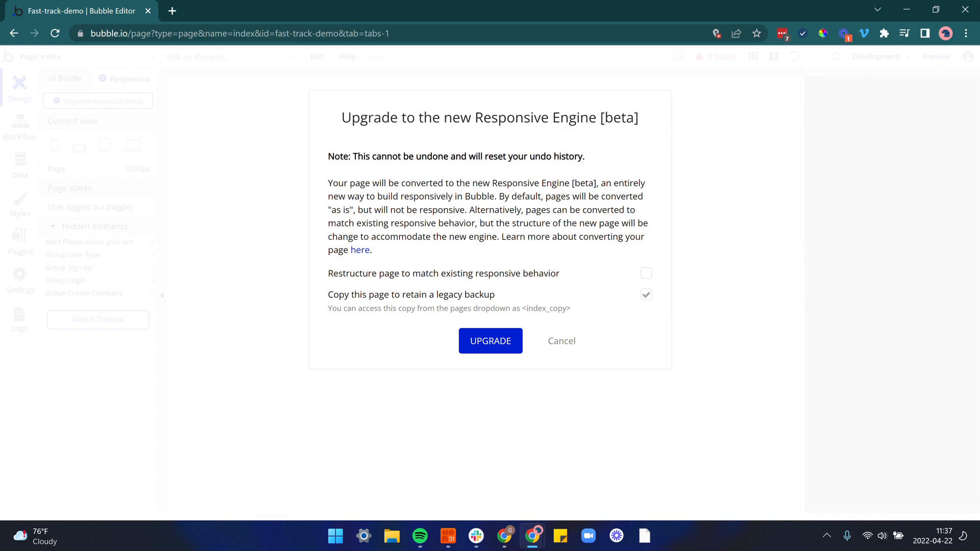
{"action": "left_click", "coordinate": [644, 276]}
{"action": "left_click", "coordinate": [643, 277]}
{"action": "left_click", "coordinate": [564, 341]}
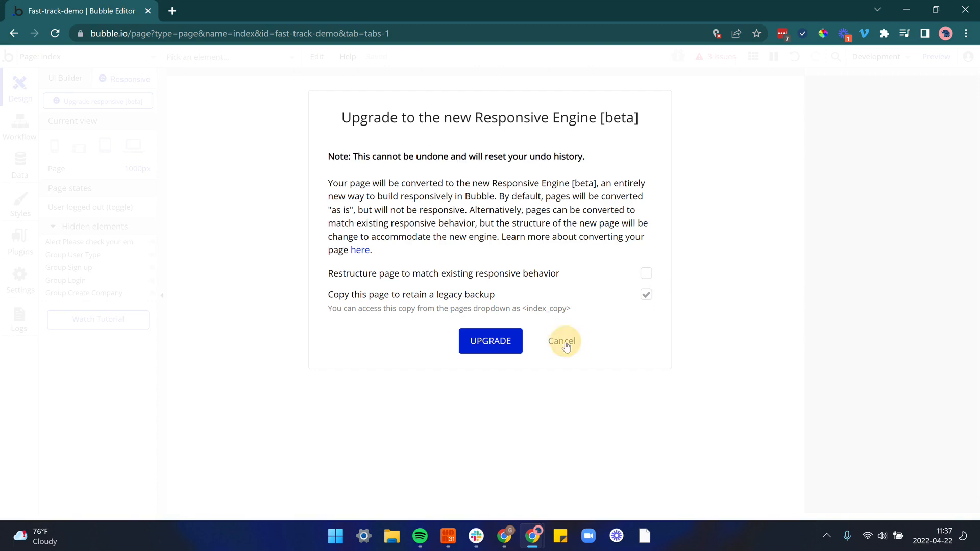
Step: Return to the sandbox page and look through the elements available to place on it
{"action": "left_click", "coordinate": [97, 56]}
{"action": "left_click", "coordinate": [256, 117]}
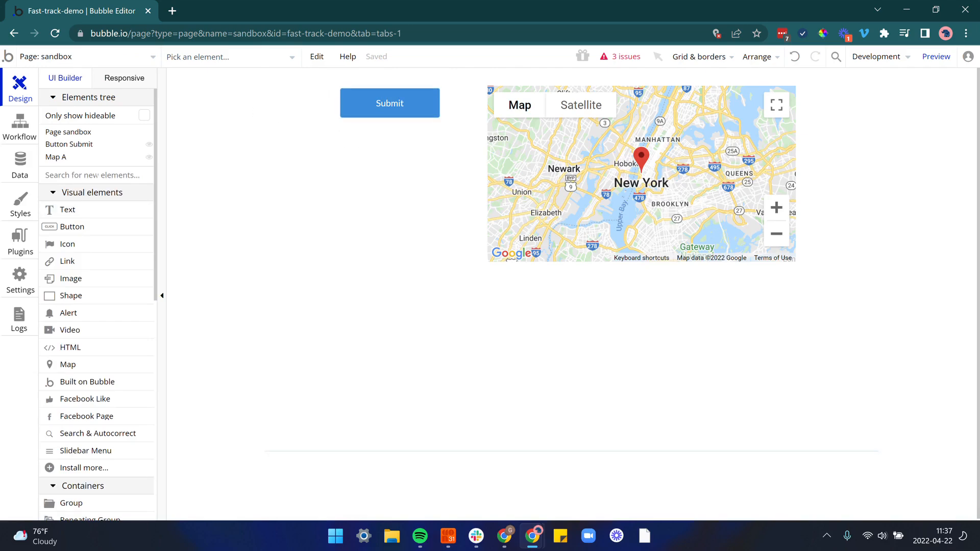
{"action": "scroll", "coordinate": [98, 166], "scroll_direction": "down", "scroll_amount": 5}
{"action": "scroll", "coordinate": [98, 166], "scroll_direction": "up", "scroll_amount": 3}
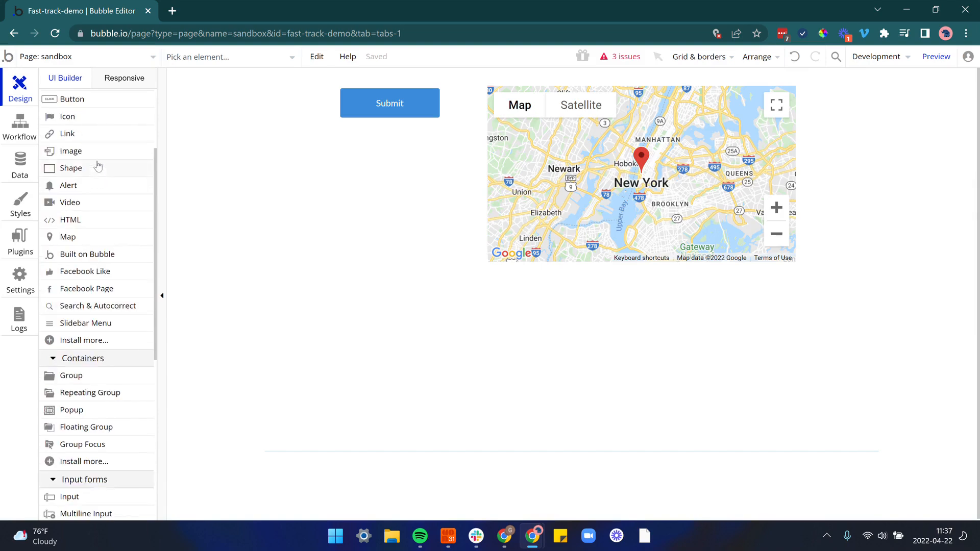
{"action": "scroll", "coordinate": [98, 166], "scroll_direction": "up", "scroll_amount": 3}
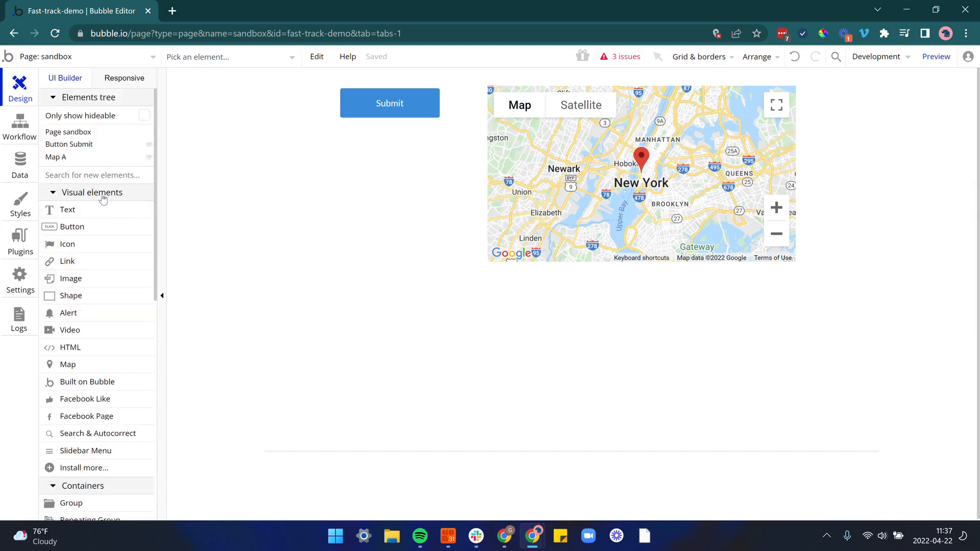
Step: Collapse the Visual elements, Containers and Input forms categories in the element palette
{"action": "left_click", "coordinate": [100, 193]}
{"action": "left_click", "coordinate": [99, 210]}
{"action": "left_click", "coordinate": [101, 225]}
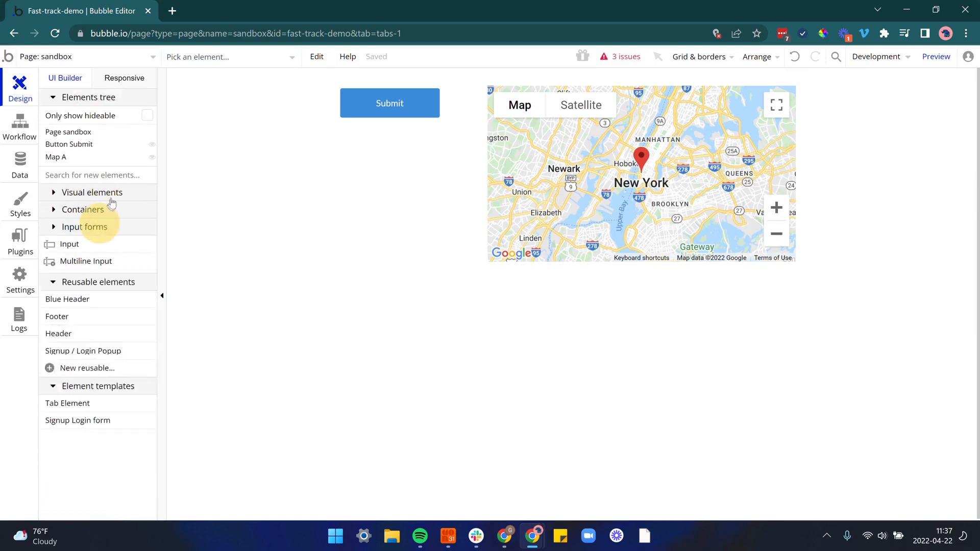
Step: Review the Visual elements category, and expand the Containers category in its place
{"action": "left_click", "coordinate": [112, 192]}
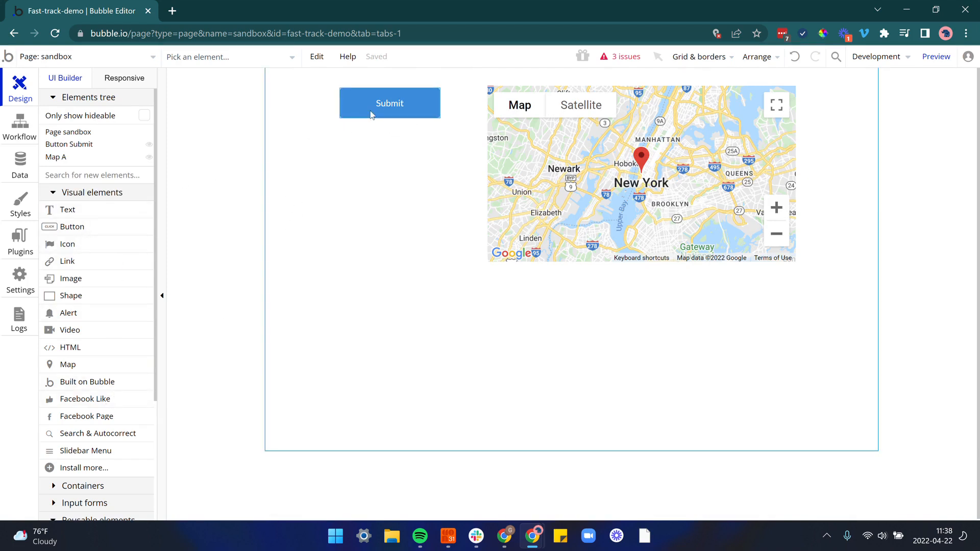
{"action": "left_click", "coordinate": [109, 192]}
{"action": "left_click", "coordinate": [113, 210]}
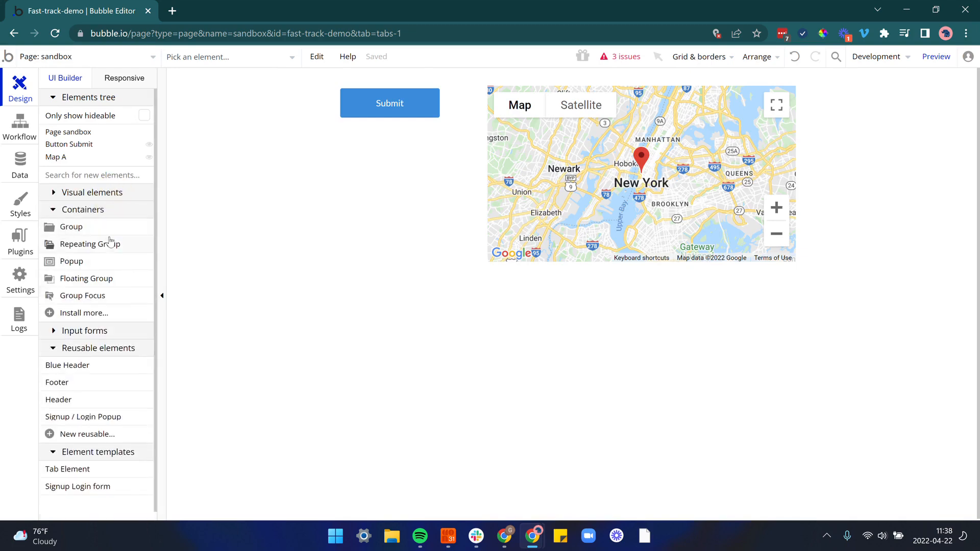
{"action": "mouse_move", "coordinate": [110, 241]}
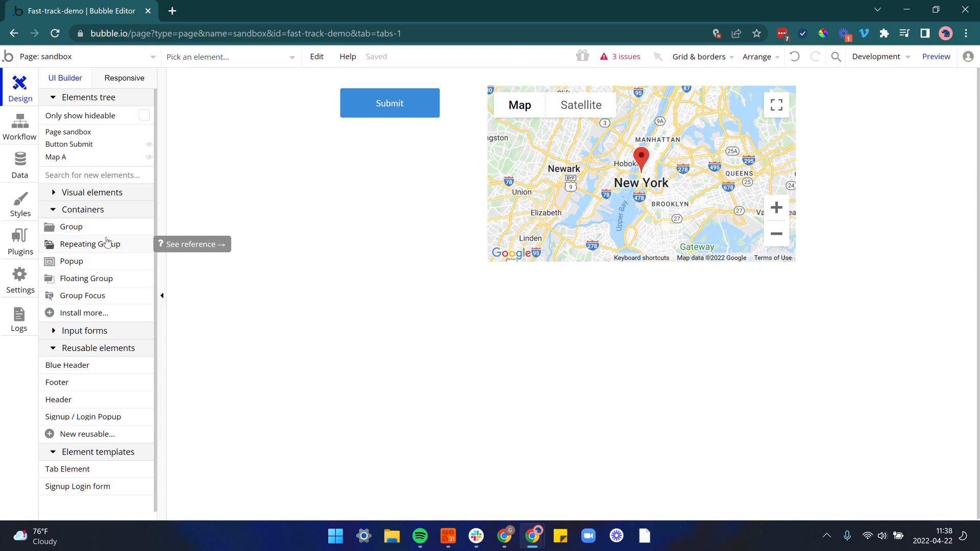
Step: Draw a group about 291 by 179 px below the Submit button, place the button inside it, and reposition the group with its contents
{"action": "left_click", "coordinate": [82, 227]}
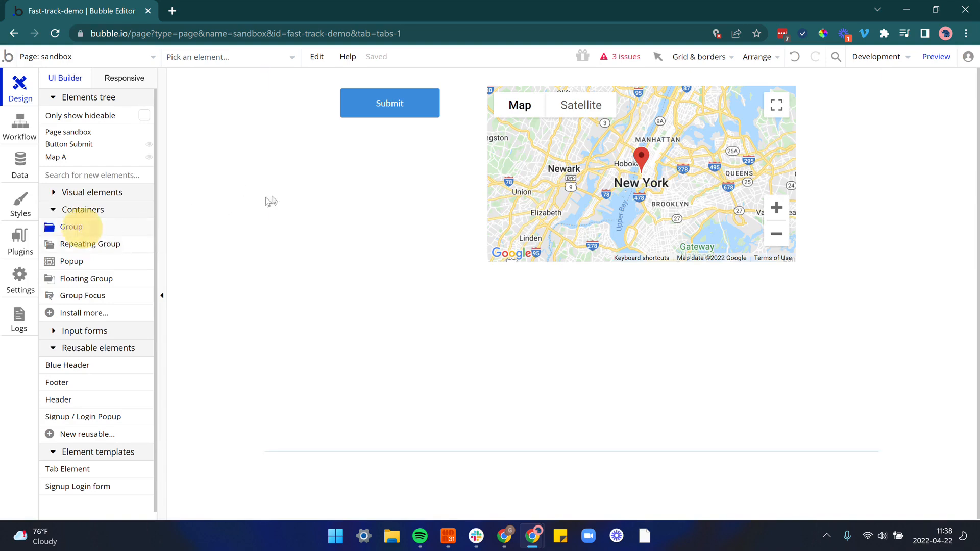
{"action": "mouse_move", "coordinate": [282, 143]}
{"action": "left_mouse_down"}
{"action": "mouse_move", "coordinate": [431, 160]}
{"action": "mouse_move", "coordinate": [467, 257]}
{"action": "left_mouse_up"}
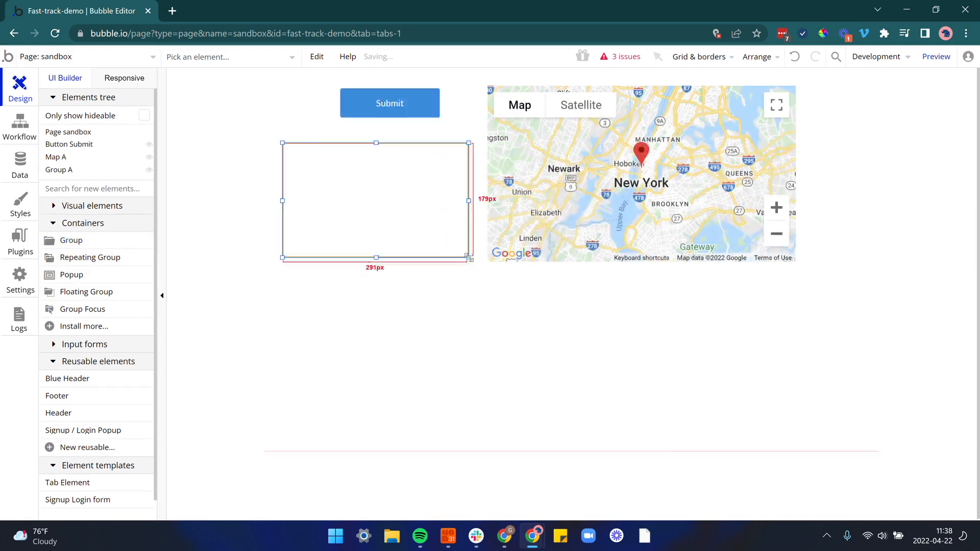
{"action": "left_click_drag", "start_coordinate": [388, 108], "coordinate": [353, 183]}
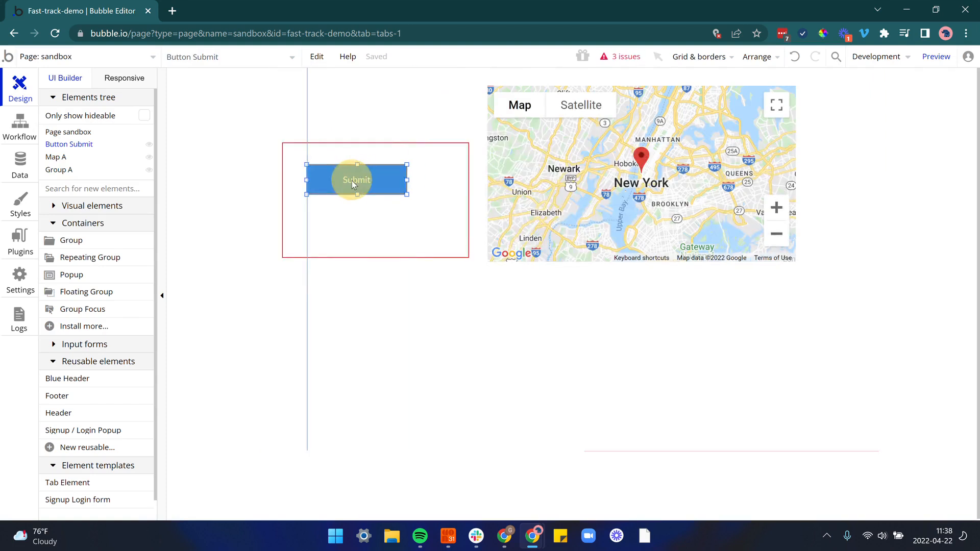
{"action": "left_click_drag", "start_coordinate": [351, 181], "coordinate": [352, 181]}
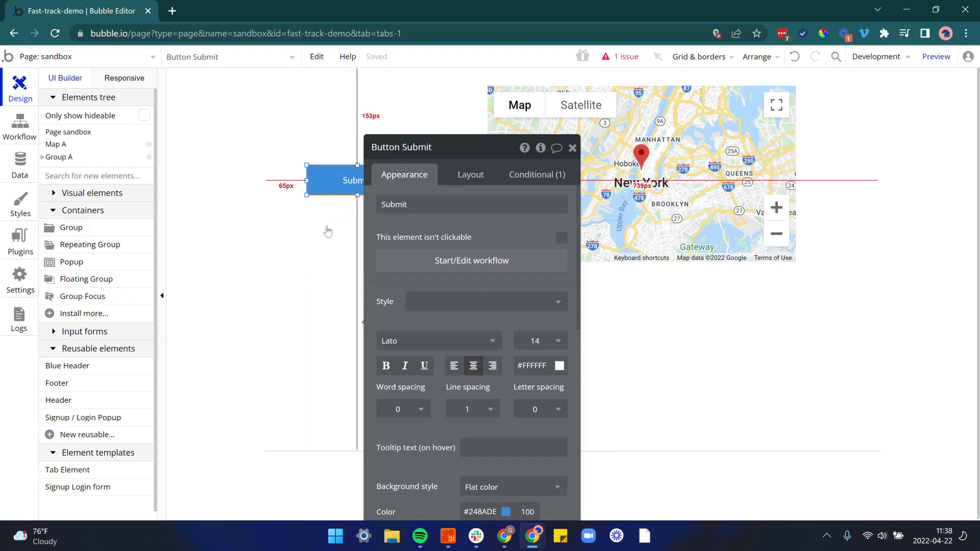
{"action": "mouse_move", "coordinate": [326, 227]}
{"action": "left_mouse_down"}
{"action": "mouse_move", "coordinate": [353, 229]}
{"action": "mouse_move", "coordinate": [331, 208]}
{"action": "mouse_move", "coordinate": [339, 222]}
{"action": "left_mouse_up"}
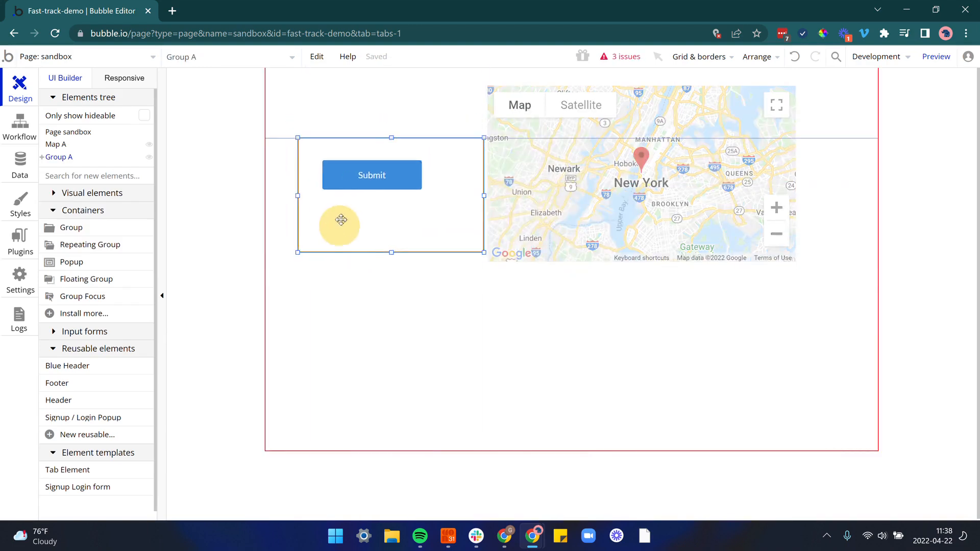
Step: Turn on Show element borders for the page, and shift the group holding the Submit button slightly up and to the left
{"action": "left_click", "coordinate": [430, 274]}
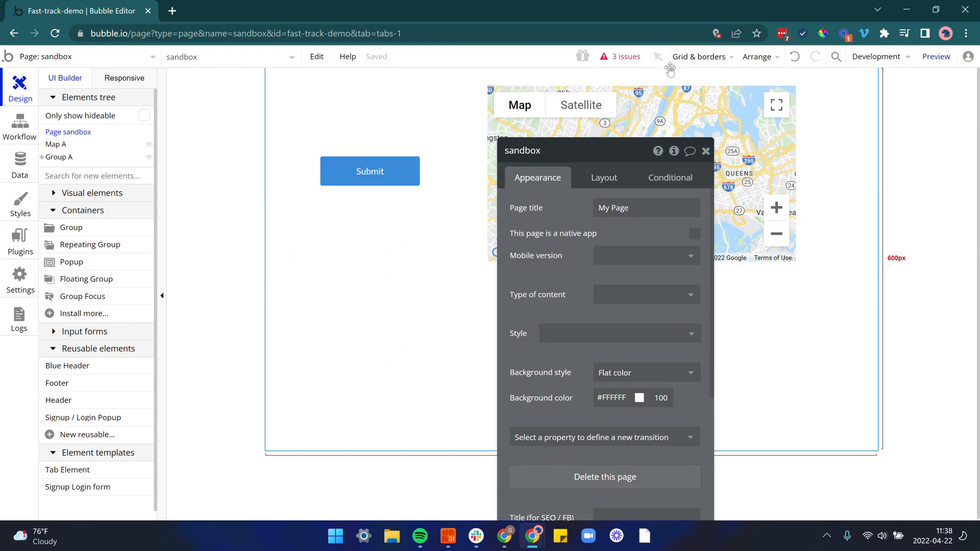
{"action": "left_click", "coordinate": [711, 59]}
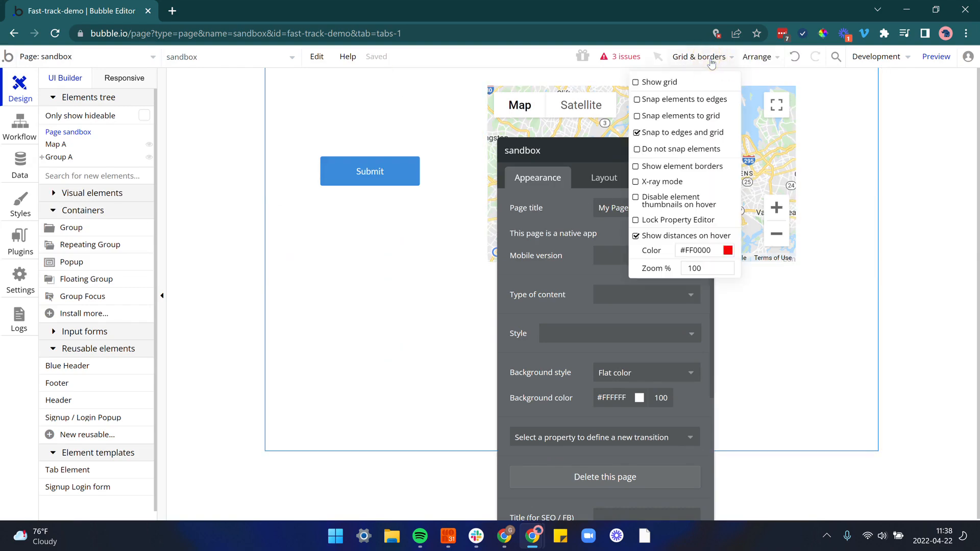
{"action": "left_click", "coordinate": [689, 168]}
{"action": "left_click_drag", "start_coordinate": [533, 204], "coordinate": [536, 227]}
{"action": "left_click_drag", "start_coordinate": [539, 296], "coordinate": [540, 317]}
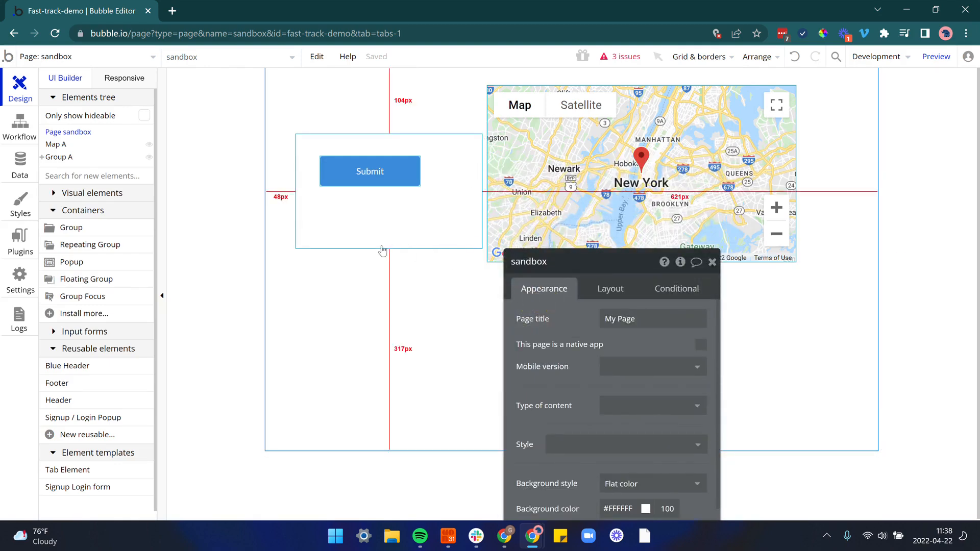
{"action": "left_click_drag", "start_coordinate": [587, 261], "coordinate": [647, 111]}
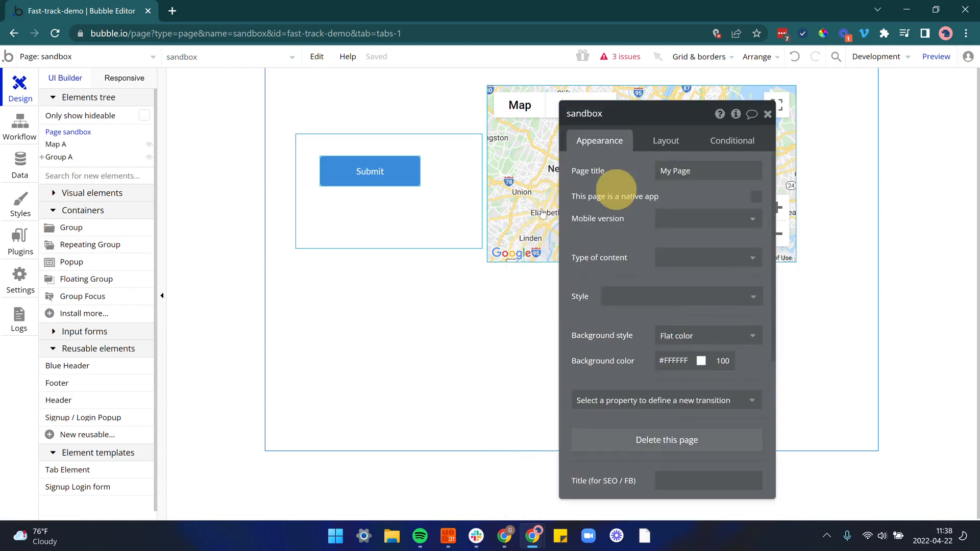
{"action": "mouse_move", "coordinate": [469, 222]}
{"action": "left_mouse_down"}
{"action": "mouse_move", "coordinate": [452, 285]}
{"action": "mouse_move", "coordinate": [459, 211]}
{"action": "left_mouse_up"}
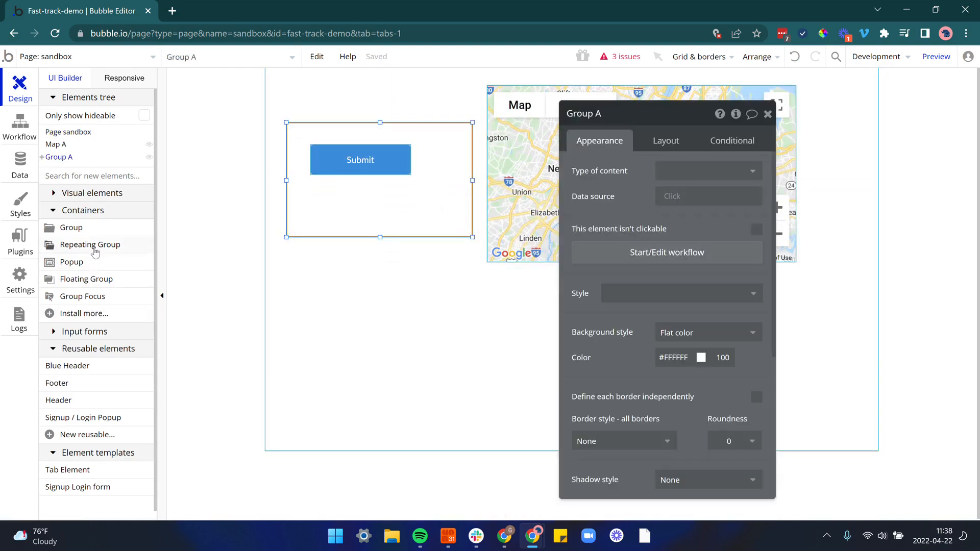
Step: Draw a popup about 402 by 278 px on the page, and delete it again
{"action": "mouse_move", "coordinate": [95, 252]}
{"action": "left_click", "coordinate": [86, 265]}
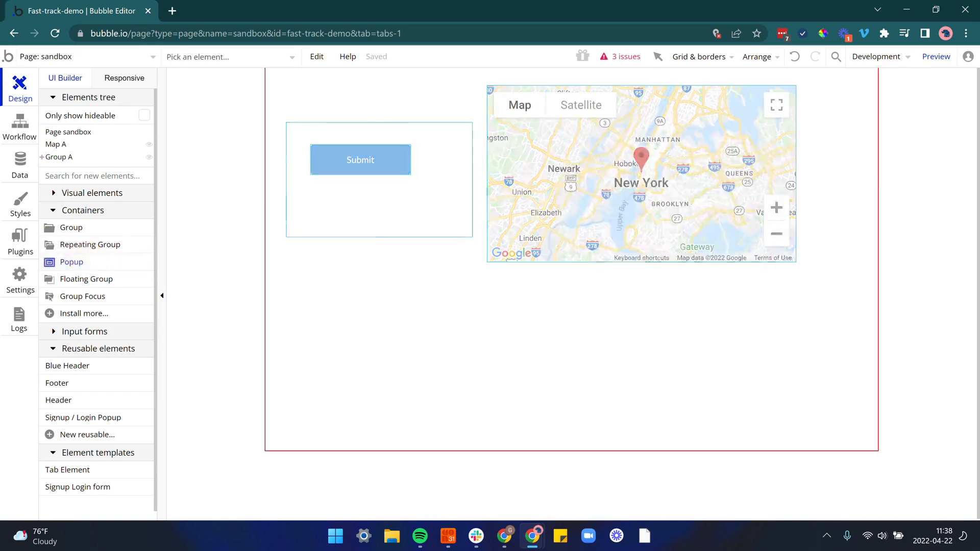
{"action": "left_click_drag", "start_coordinate": [404, 95], "coordinate": [660, 274]}
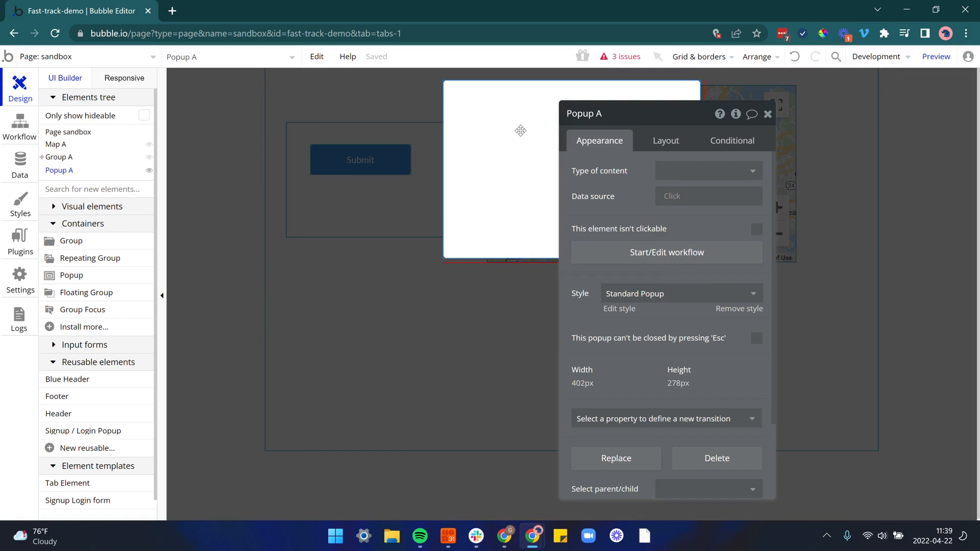
{"action": "left_click_drag", "start_coordinate": [593, 173], "coordinate": [639, 164]}
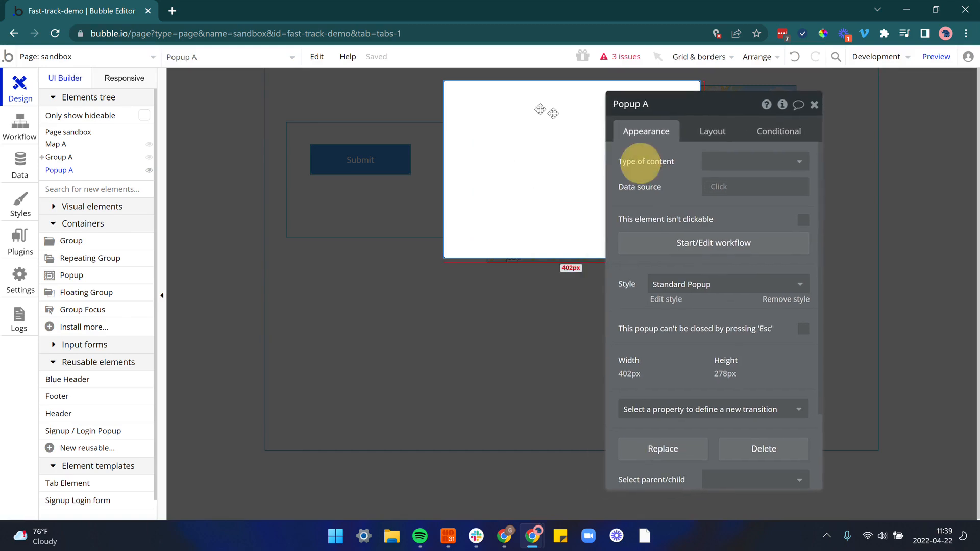
{"action": "left_click", "coordinate": [573, 153]}
{"action": "key", "text": "Delete"}
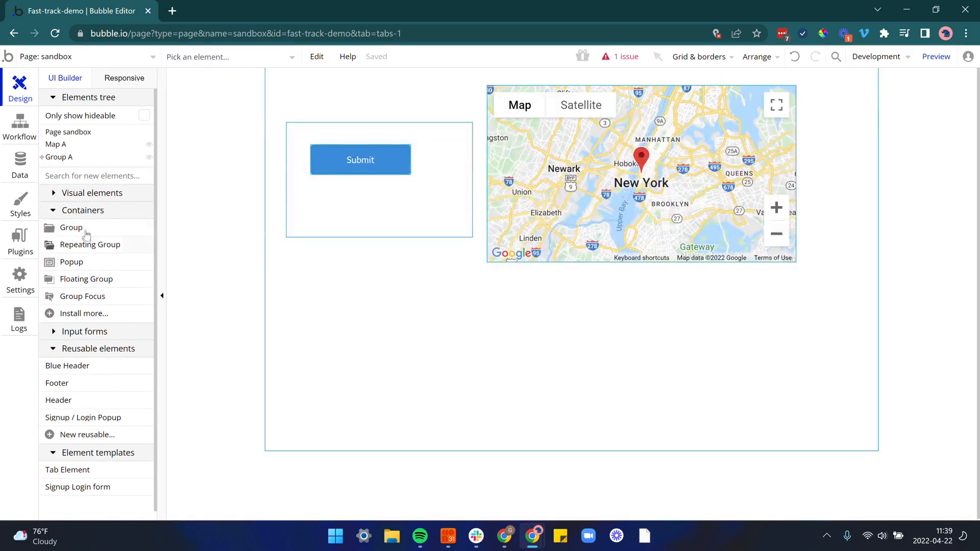
Step: Expand the Input forms category and review its elements, and expand the Visual elements category
{"action": "left_click", "coordinate": [84, 331]}
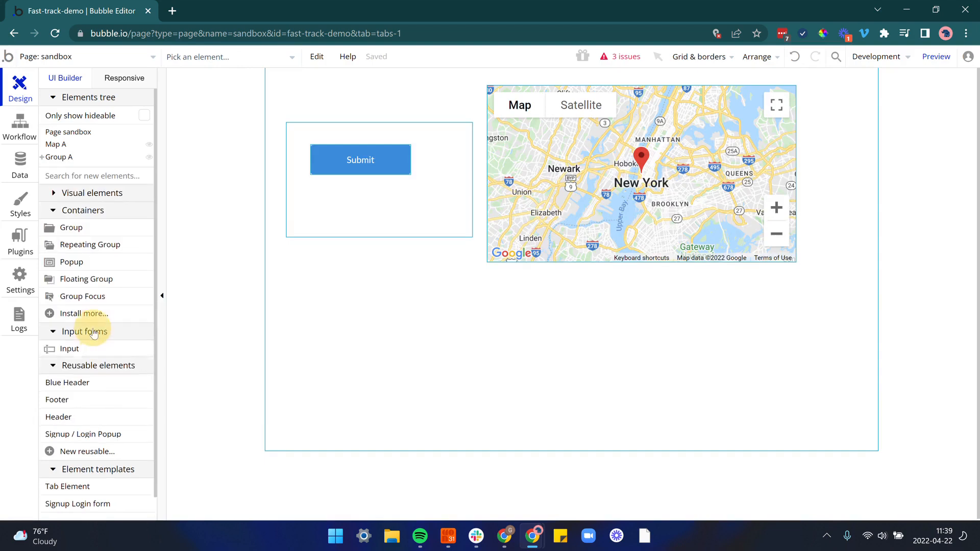
{"action": "scroll", "coordinate": [94, 325], "scroll_direction": "down", "scroll_amount": 1}
{"action": "scroll", "coordinate": [94, 322], "scroll_direction": "down", "scroll_amount": 1}
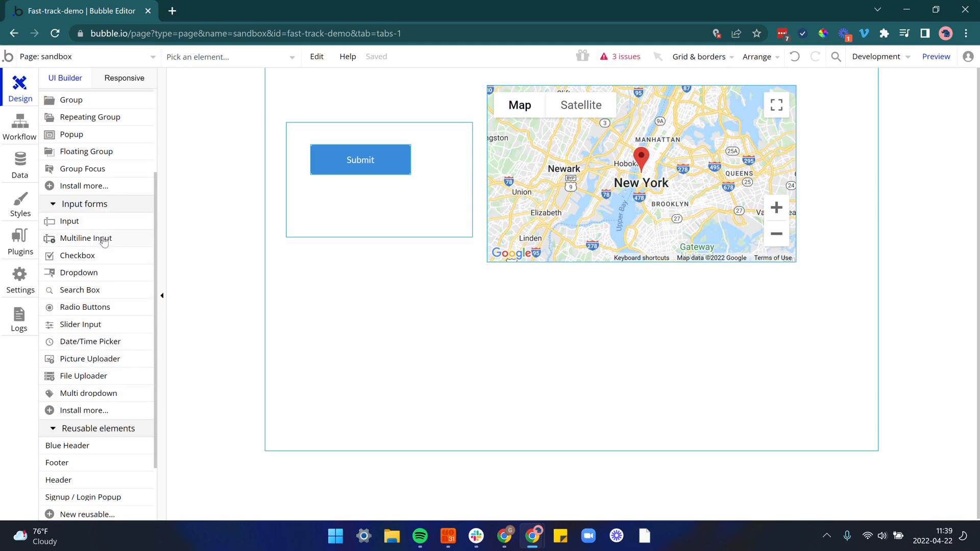
{"action": "mouse_move", "coordinate": [104, 241]}
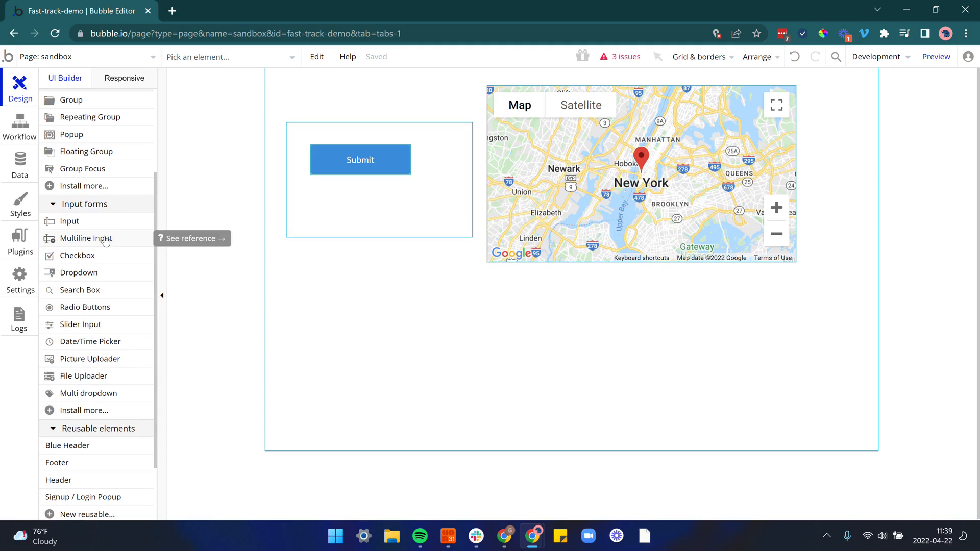
{"action": "scroll", "coordinate": [108, 225], "scroll_direction": "up", "scroll_amount": 3}
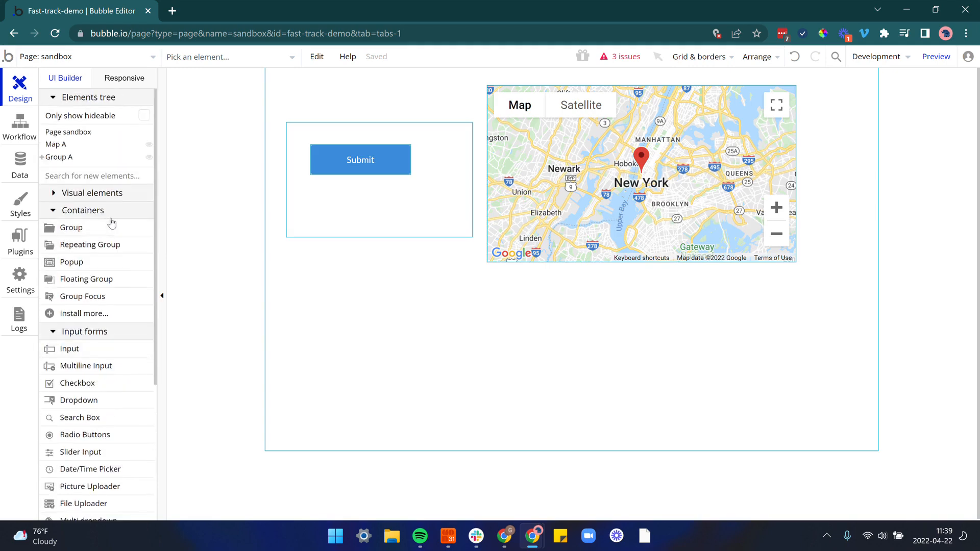
{"action": "left_click", "coordinate": [109, 193]}
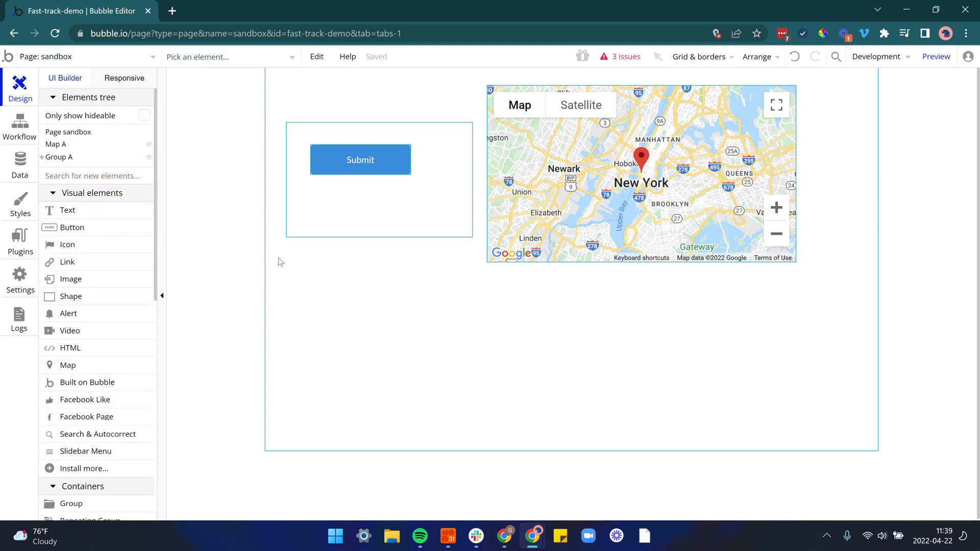
Step: Delete the group containing the Submit button and the map from the sandbox page
{"action": "left_click", "coordinate": [347, 220]}
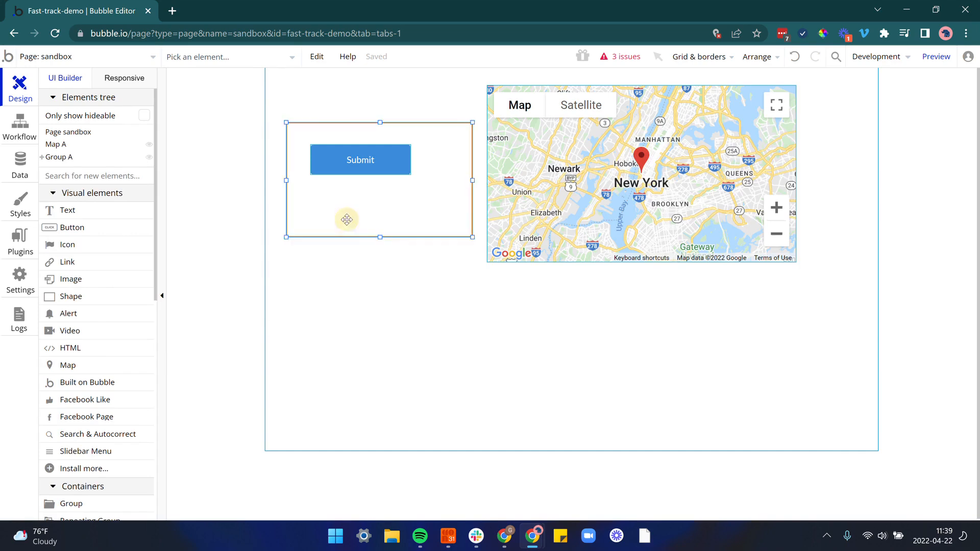
{"action": "key", "text": "Delete"}
{"action": "left_click", "coordinate": [526, 184]}
{"action": "key", "text": "Delete"}
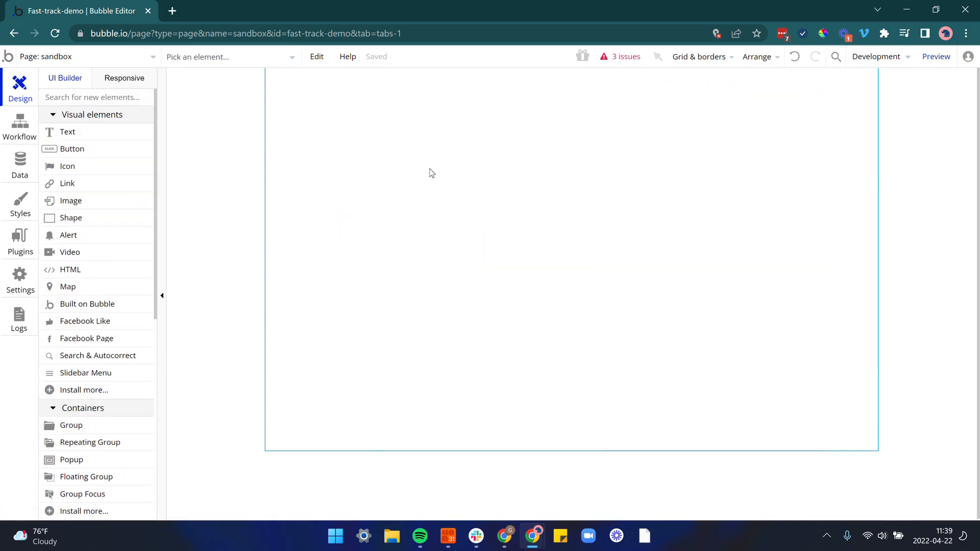
Step: Show the layout settings of the empty sandbox page
{"action": "left_click", "coordinate": [420, 148]}
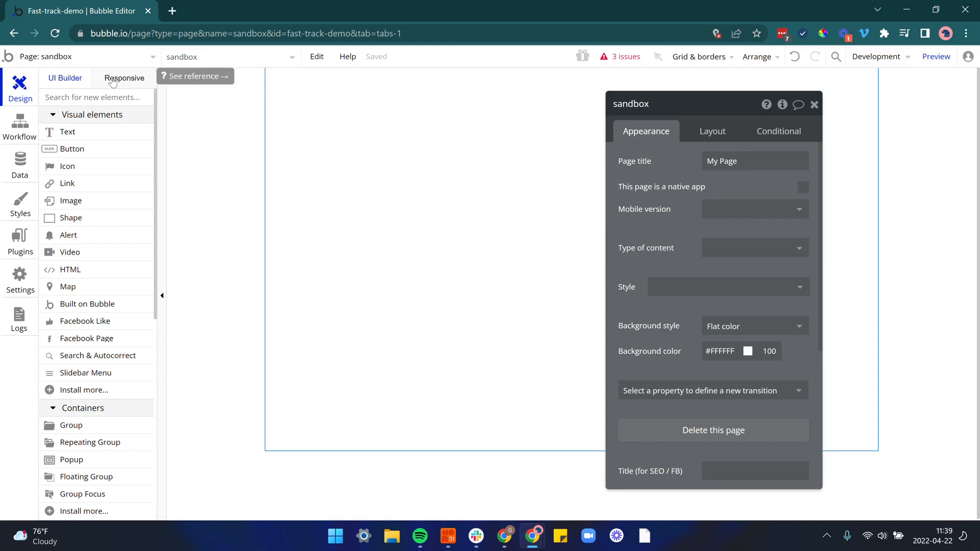
{"action": "left_click", "coordinate": [704, 132]}
{"action": "left_click_drag", "start_coordinate": [627, 147], "coordinate": [499, 147]}
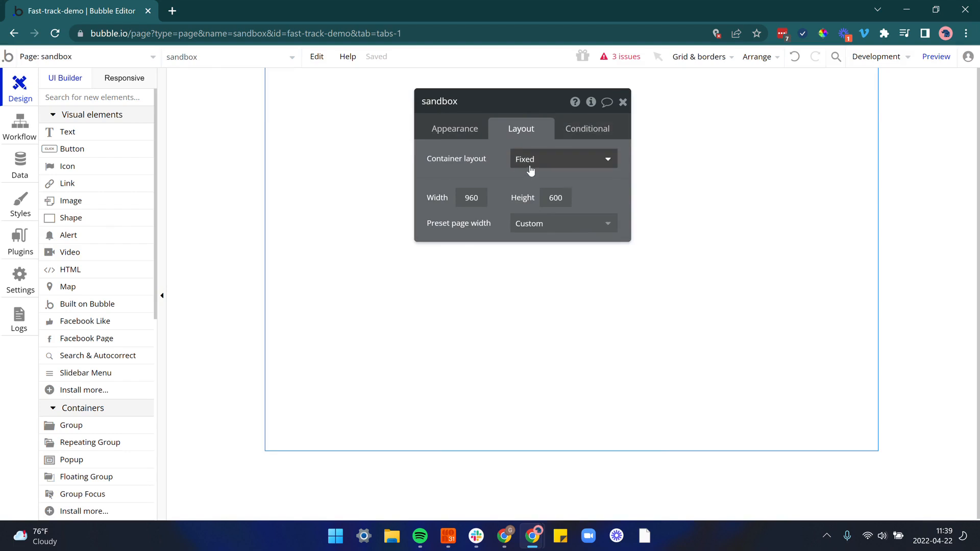
Step: Place a button about 126 by 39 px near X 760, Y 385 on the page, and show its layout settings
{"action": "left_click", "coordinate": [134, 153]}
{"action": "mouse_move", "coordinate": [287, 84]}
{"action": "left_mouse_down"}
{"action": "mouse_move", "coordinate": [361, 90]}
{"action": "mouse_move", "coordinate": [367, 108]}
{"action": "mouse_move", "coordinate": [811, 325]}
{"action": "left_mouse_up"}
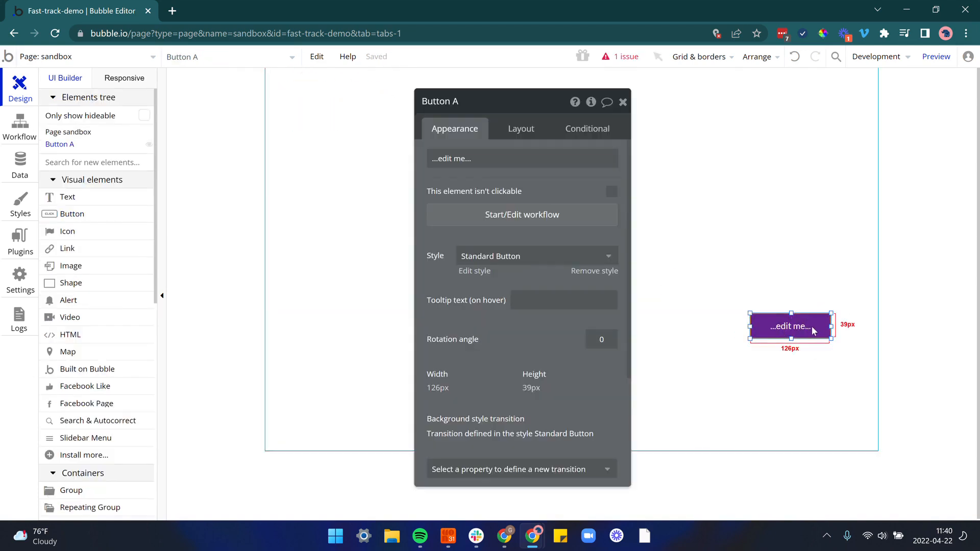
{"action": "left_click", "coordinate": [522, 130]}
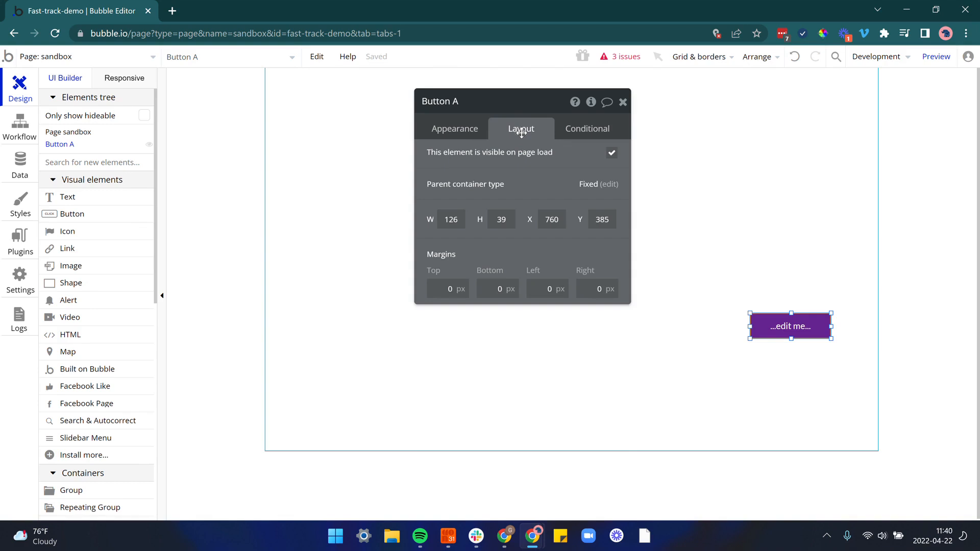
Step: Return from the new button to the sandbox page's layout settings, keeping the button in view
{"action": "left_click", "coordinate": [739, 192]}
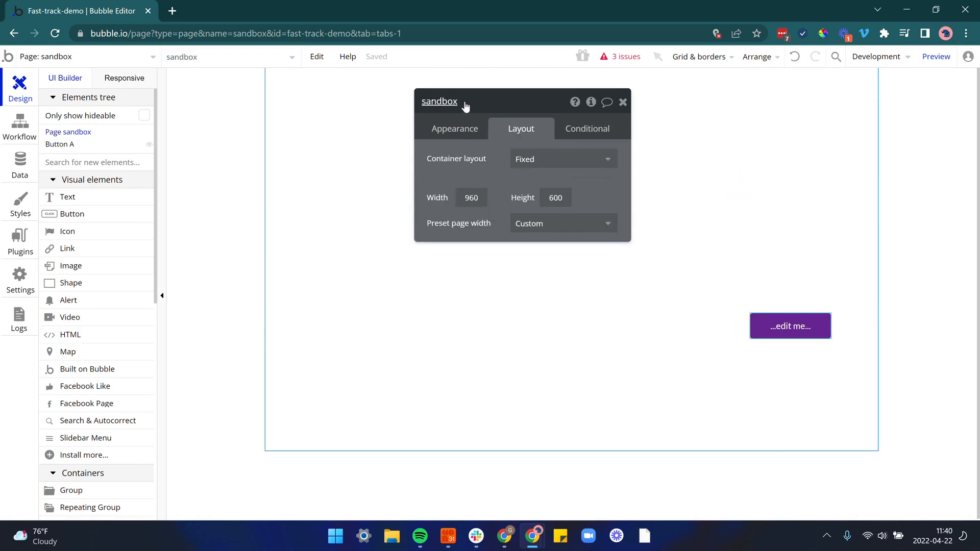
{"action": "left_click_drag", "start_coordinate": [485, 174], "coordinate": [400, 175]}
{"action": "left_click", "coordinate": [658, 141]}
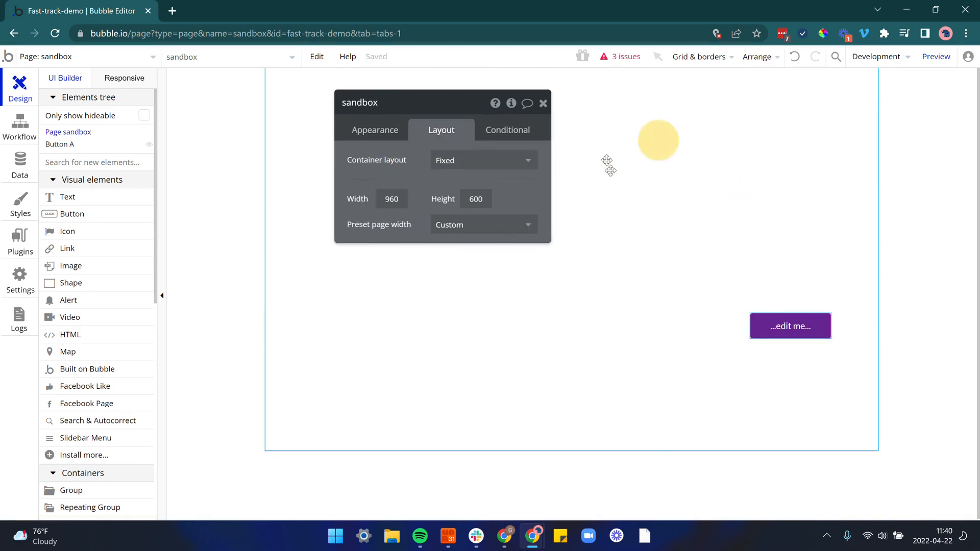
Step: Review the page's appearance settings, including page title, background style options, SEO fields and page folder, and return to its layout settings
{"action": "left_click", "coordinate": [377, 130]}
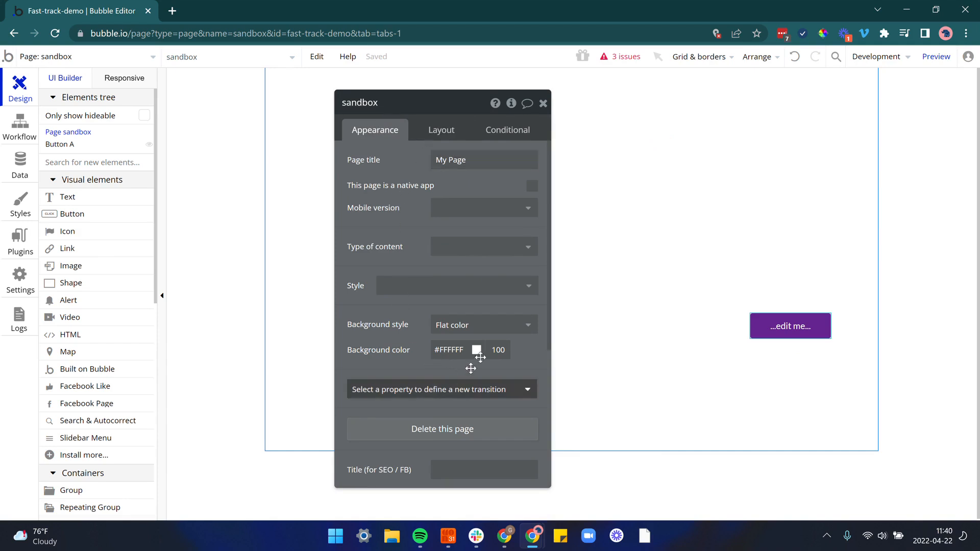
{"action": "left_click_drag", "start_coordinate": [467, 162], "coordinate": [432, 161]}
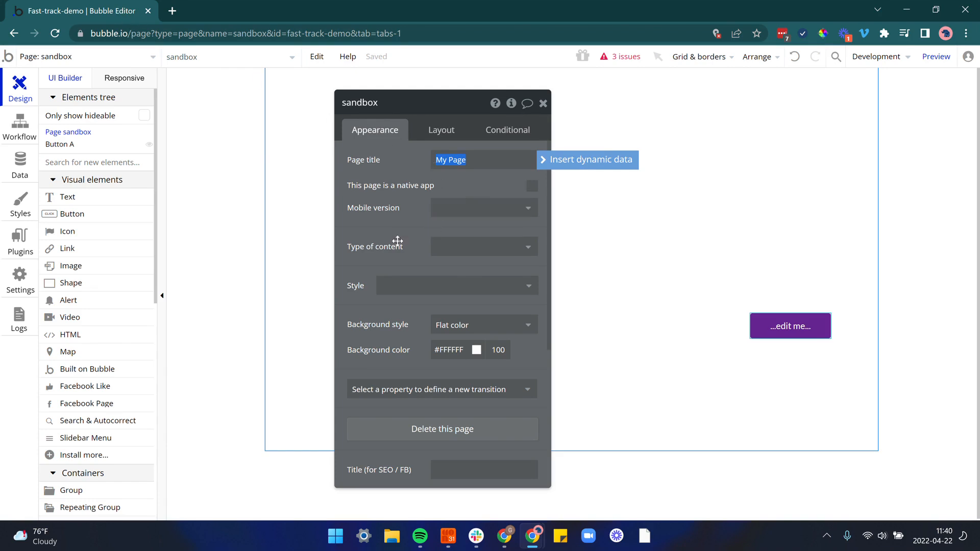
{"action": "scroll", "coordinate": [397, 240], "scroll_direction": "down", "scroll_amount": 1}
{"action": "left_click", "coordinate": [473, 261]}
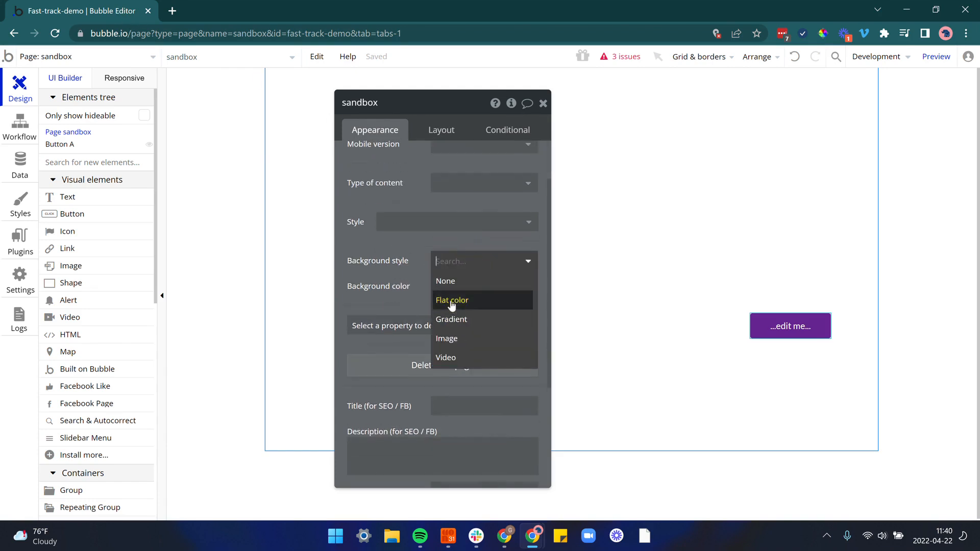
{"action": "left_click", "coordinate": [462, 261]}
{"action": "scroll", "coordinate": [439, 276], "scroll_direction": "down", "scroll_amount": 3}
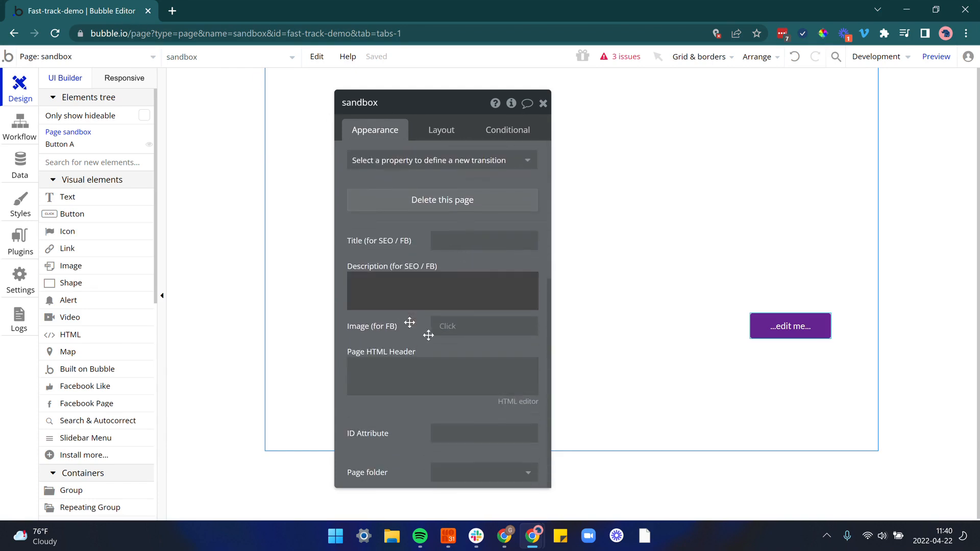
{"action": "left_click", "coordinate": [437, 308]}
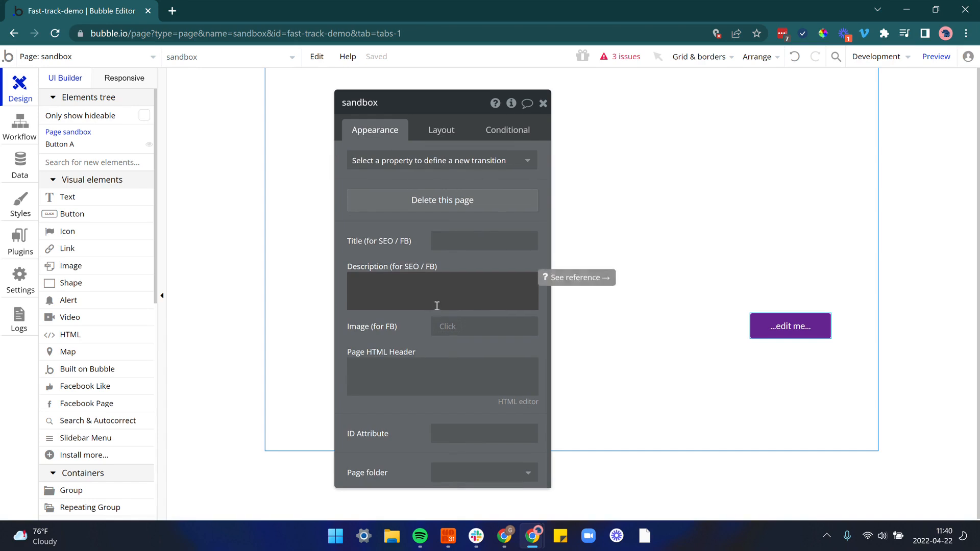
{"action": "left_click", "coordinate": [459, 469]}
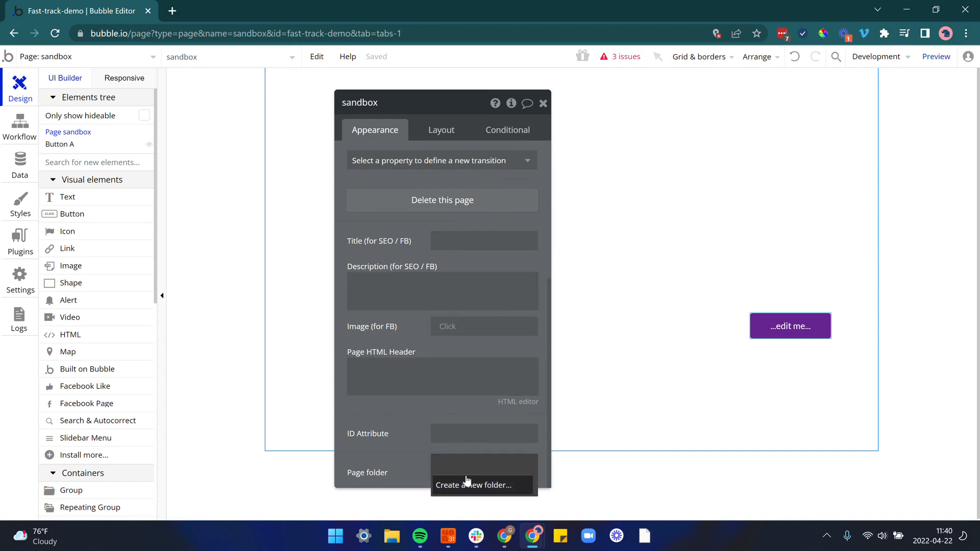
{"action": "scroll", "coordinate": [394, 239], "scroll_direction": "up", "scroll_amount": 5}
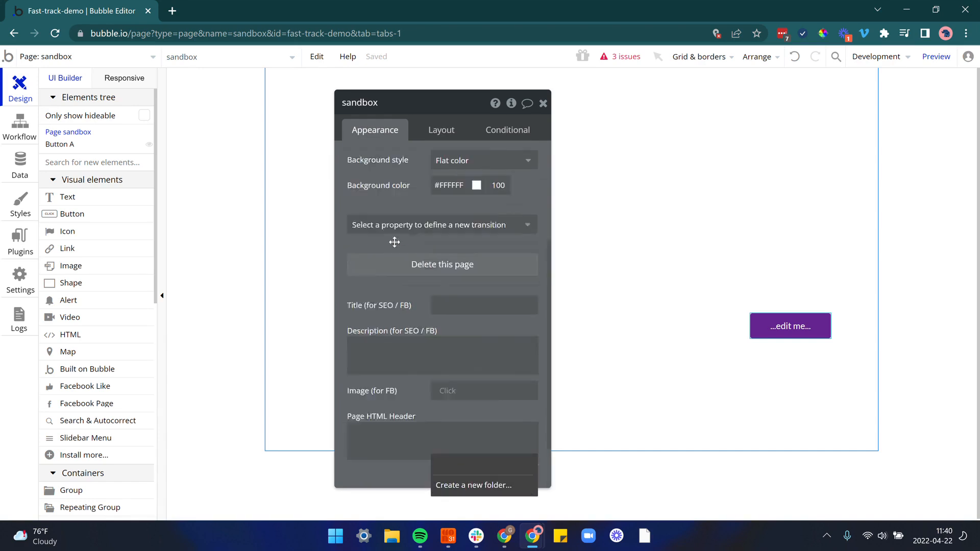
{"action": "left_click", "coordinate": [441, 130]}
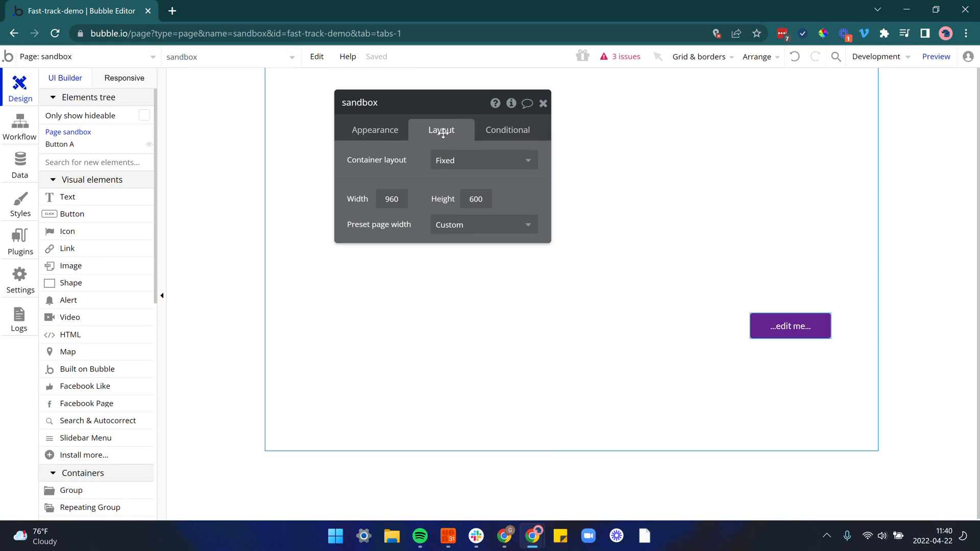
Step: Set the sandbox page's container layout to Column
{"action": "left_click", "coordinate": [452, 169]}
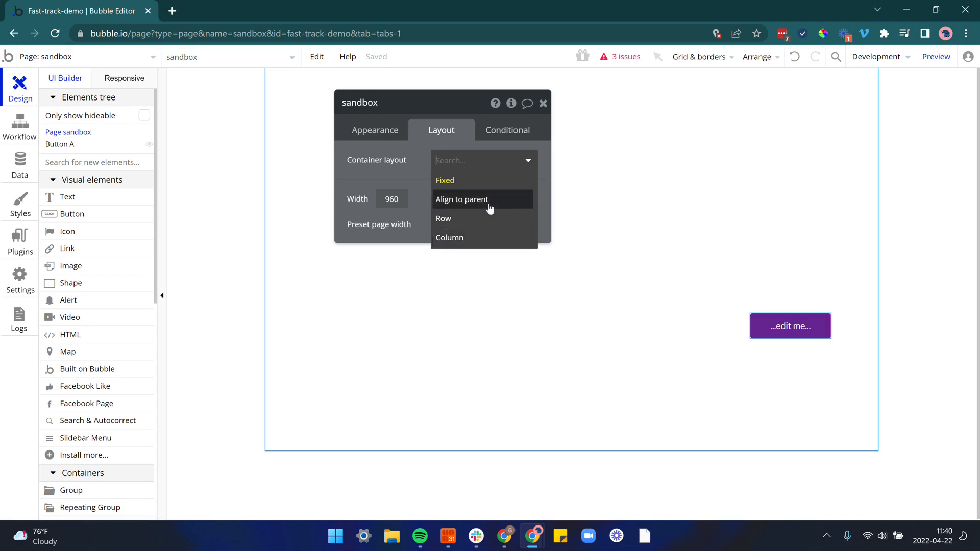
{"action": "left_click", "coordinate": [468, 239]}
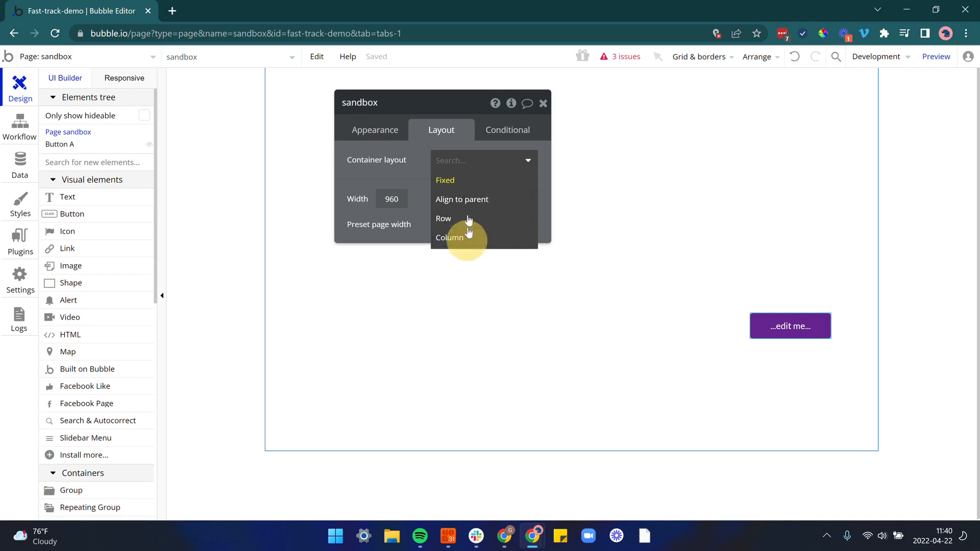
{"action": "left_click_drag", "start_coordinate": [431, 135], "coordinate": [421, 210]}
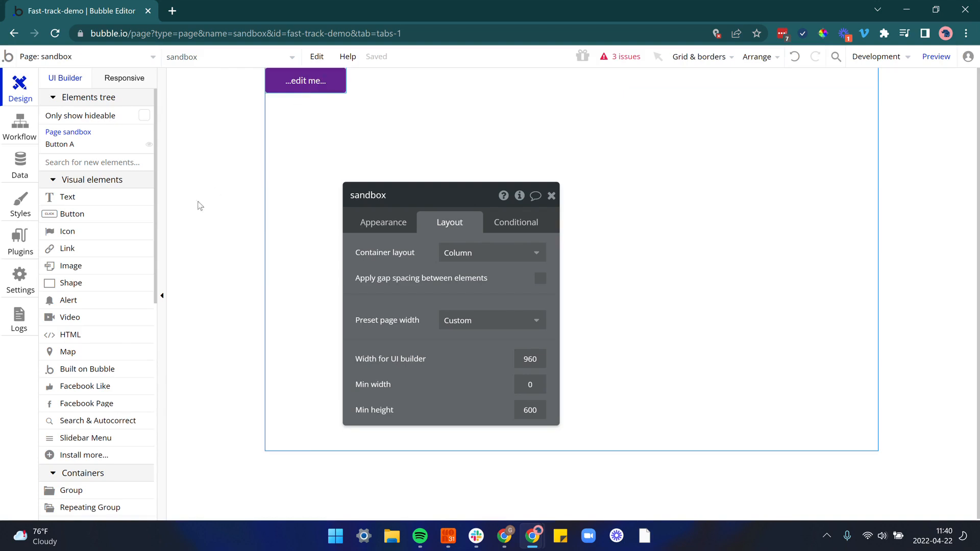
Step: Change the label of the button on the page to "Button 1"
{"action": "left_click", "coordinate": [295, 85]}
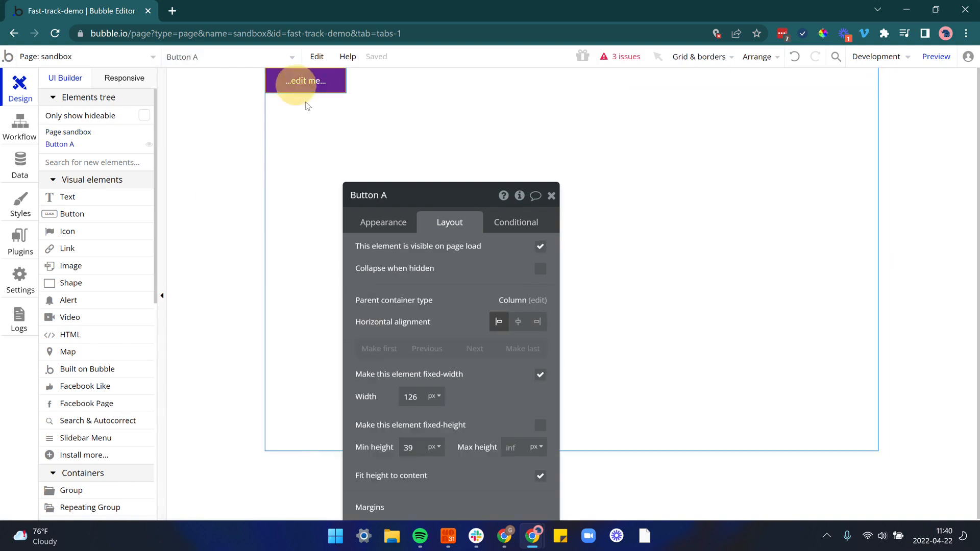
{"action": "left_click", "coordinate": [383, 222]}
{"action": "left_click", "coordinate": [405, 254]}
{"action": "type", "text": "Button 1"}
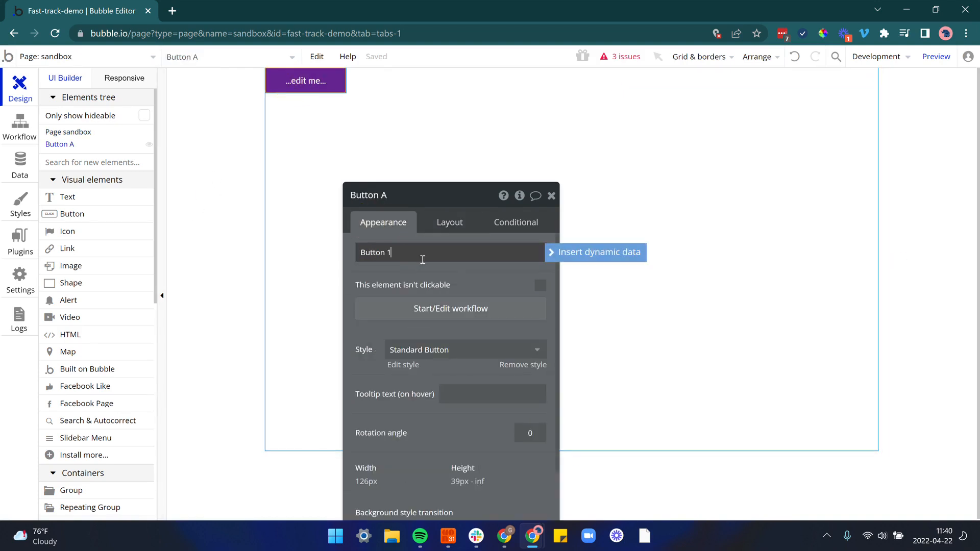
{"action": "left_click", "coordinate": [469, 277]}
Step: Duplicate Button 1 on the page and label the copy "Button 2"
{"action": "left_click", "coordinate": [323, 83]}
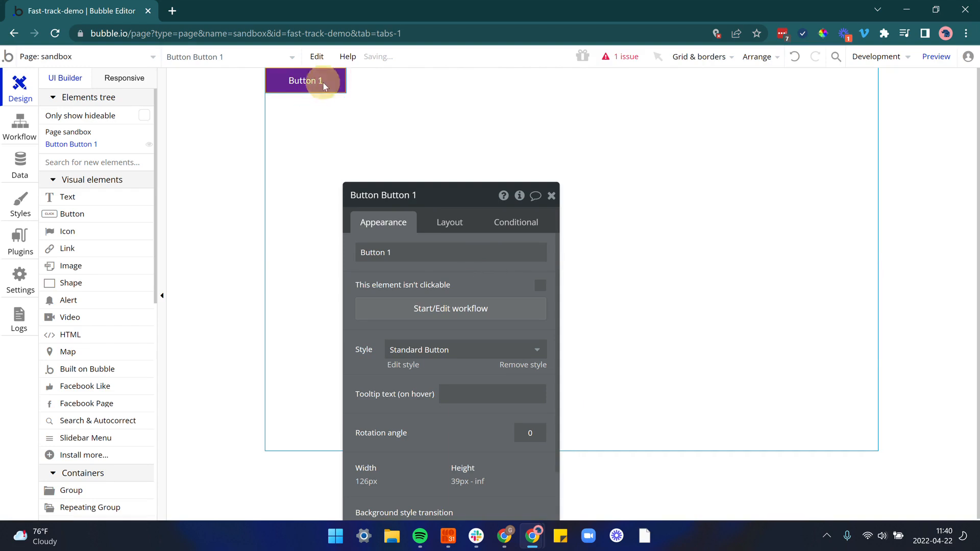
{"action": "left_click", "coordinate": [377, 106]}
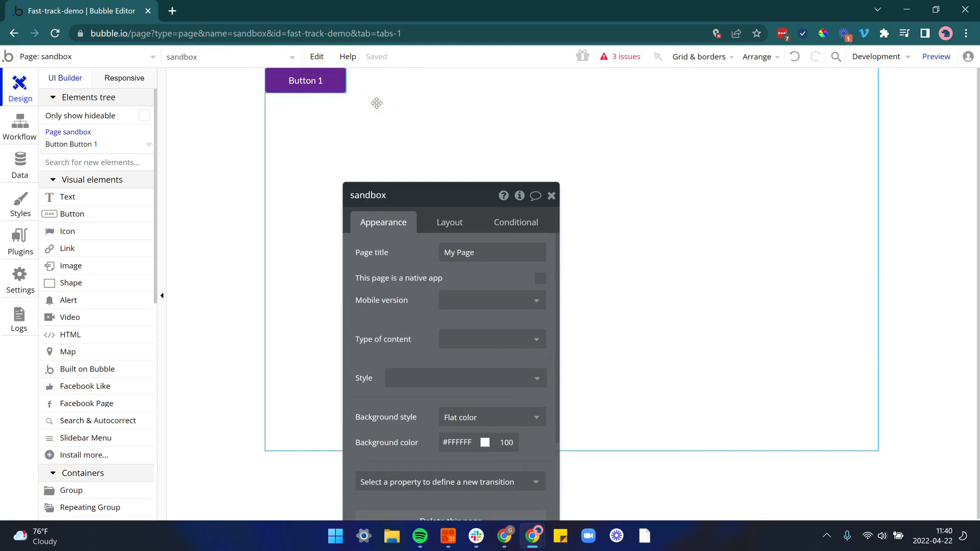
{"action": "key", "text": "ctrl+v"}
{"action": "left_click_drag", "start_coordinate": [373, 221], "coordinate": [440, 123]}
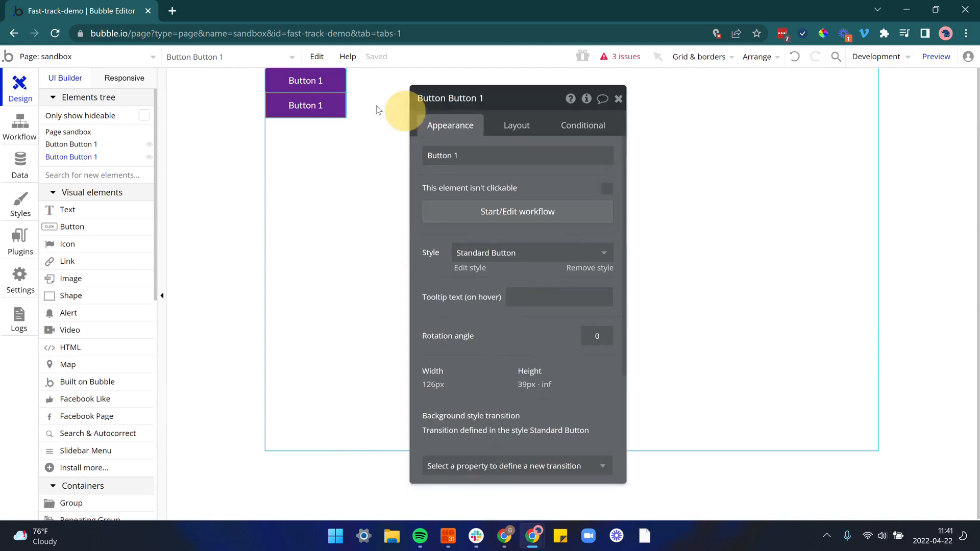
{"action": "left_click", "coordinate": [517, 164]}
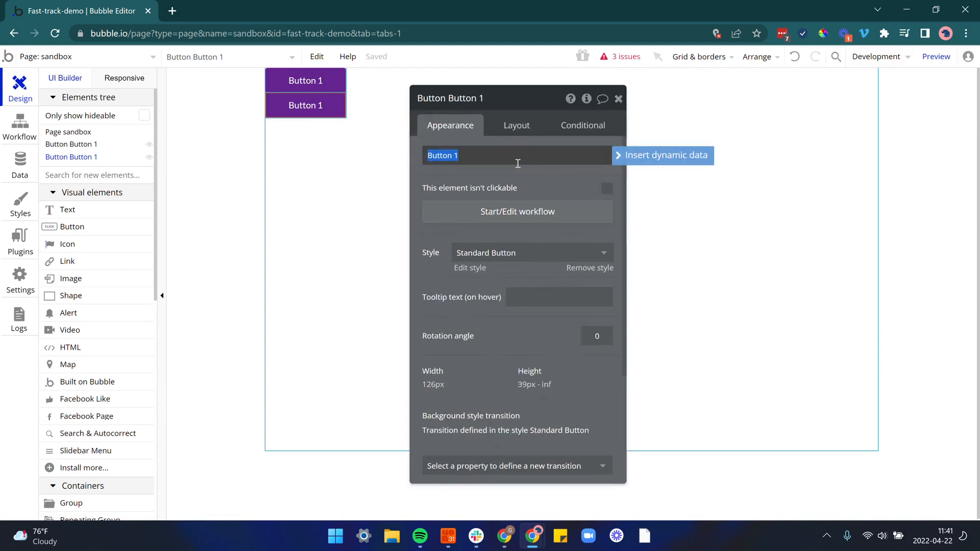
{"action": "key", "text": "Right"}
{"action": "key", "text": "BackSpace"}
{"action": "left_click", "coordinate": [517, 176]}
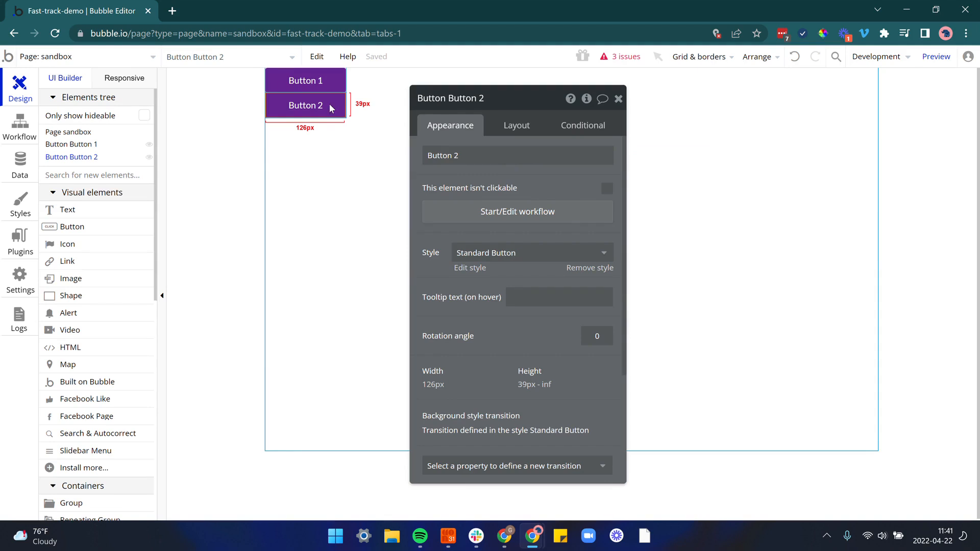
Step: Try to move Button 2 freely across the page, and show the page's layout settings
{"action": "left_click_drag", "start_coordinate": [331, 107], "coordinate": [789, 148]}
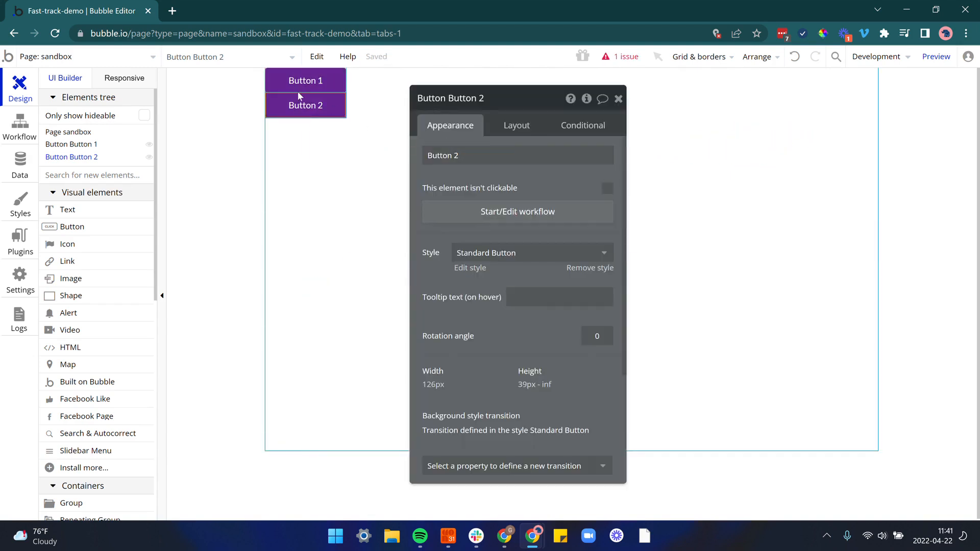
{"action": "left_click_drag", "start_coordinate": [299, 95], "coordinate": [384, 153]}
{"action": "left_click", "coordinate": [506, 127]}
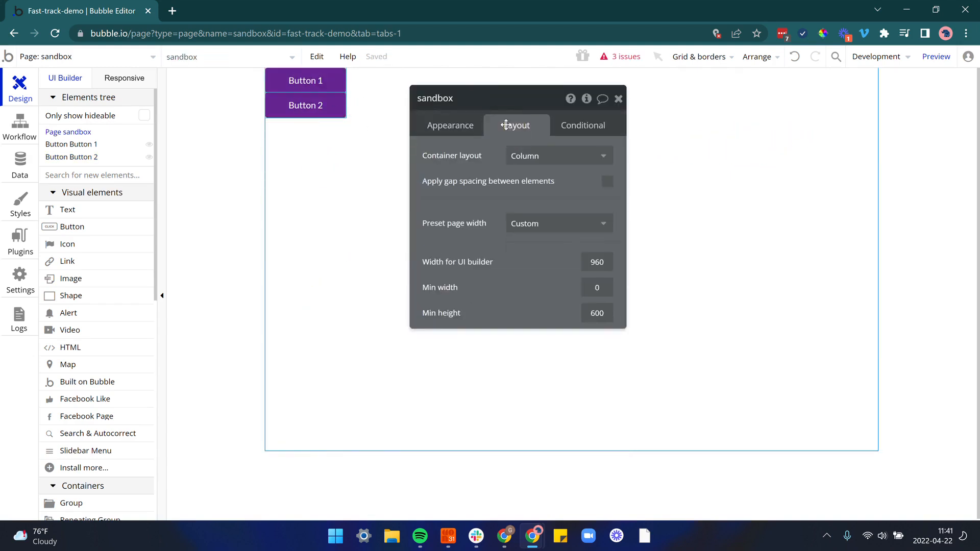
{"action": "mouse_move", "coordinate": [497, 159]}
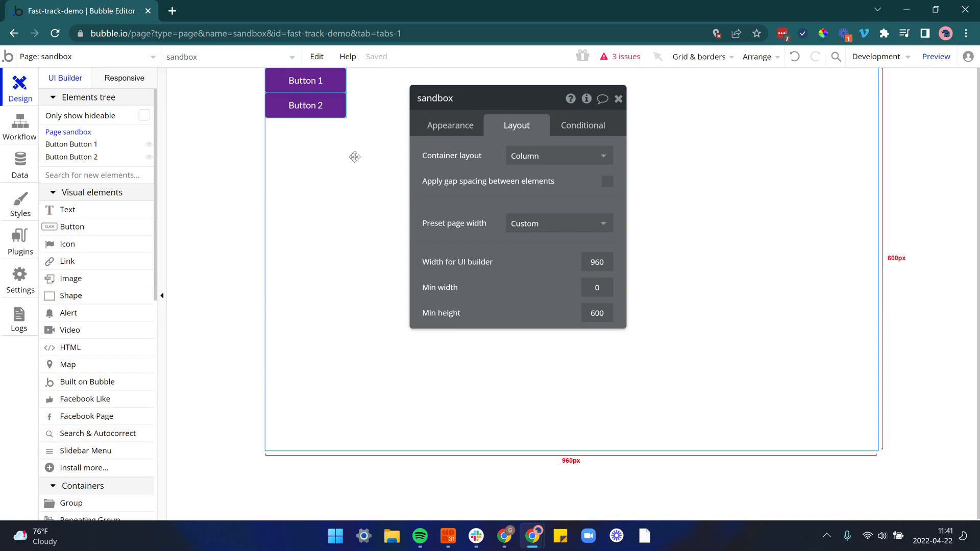
Step: Draw a group about 405 by 83 px below Button 2 and set its background color to #DEDEDE
{"action": "left_click", "coordinate": [117, 505]}
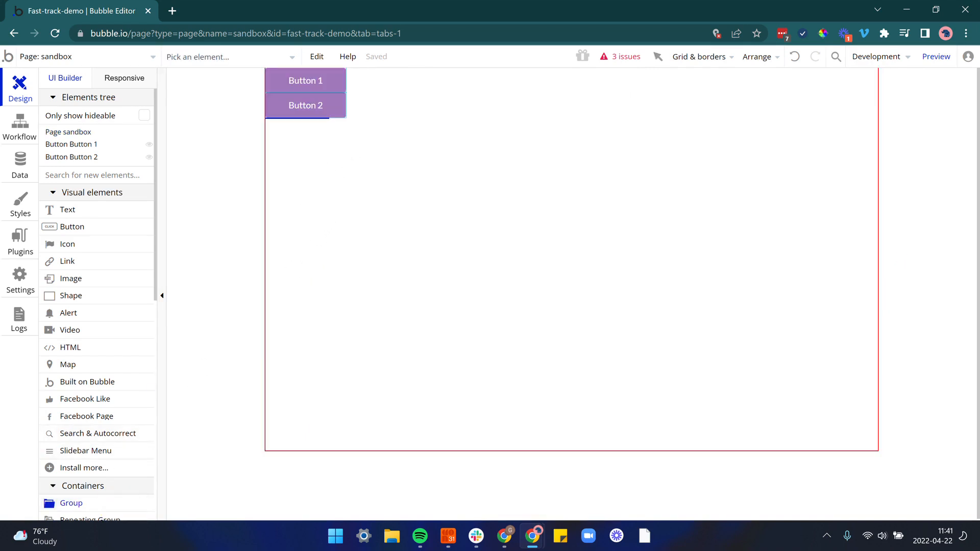
{"action": "mouse_move", "coordinate": [289, 128]}
{"action": "left_mouse_down"}
{"action": "mouse_move", "coordinate": [538, 158]}
{"action": "mouse_move", "coordinate": [547, 191]}
{"action": "left_mouse_up"}
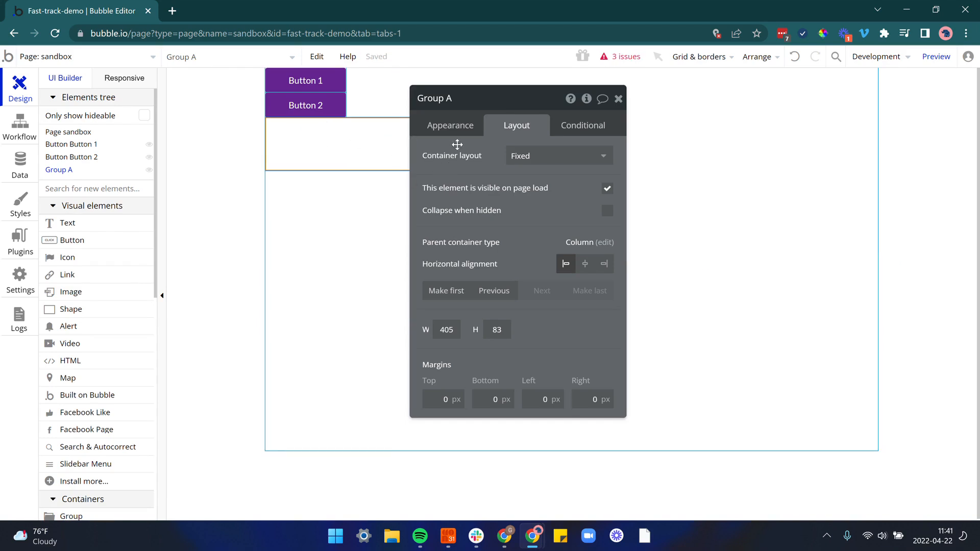
{"action": "left_click", "coordinate": [460, 127]}
{"action": "left_click", "coordinate": [539, 342]}
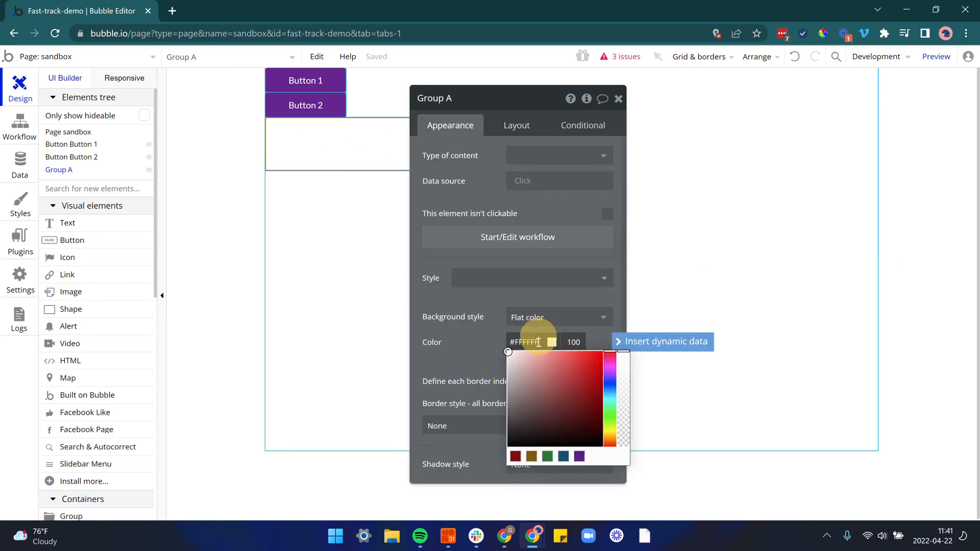
{"action": "left_click", "coordinate": [509, 365]}
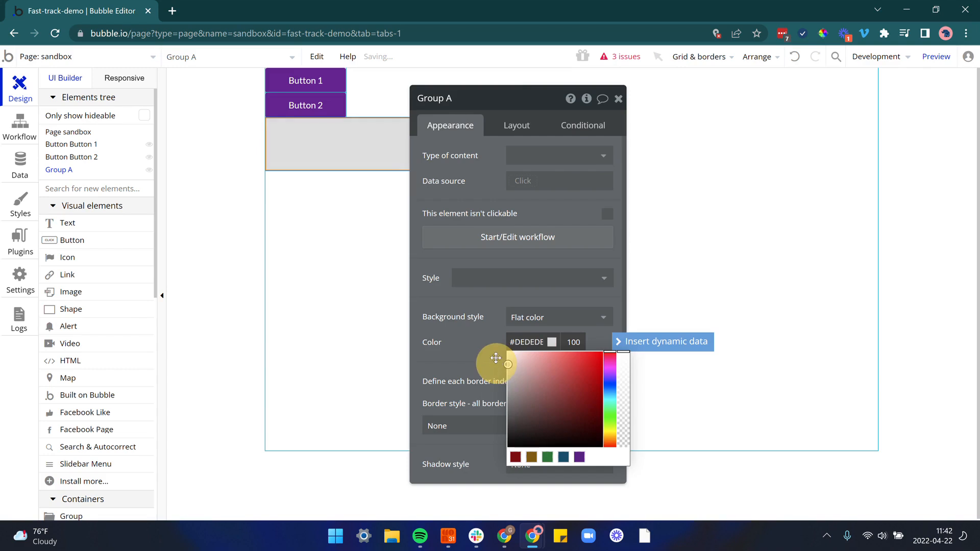
{"action": "left_click_drag", "start_coordinate": [452, 158], "coordinate": [596, 167]}
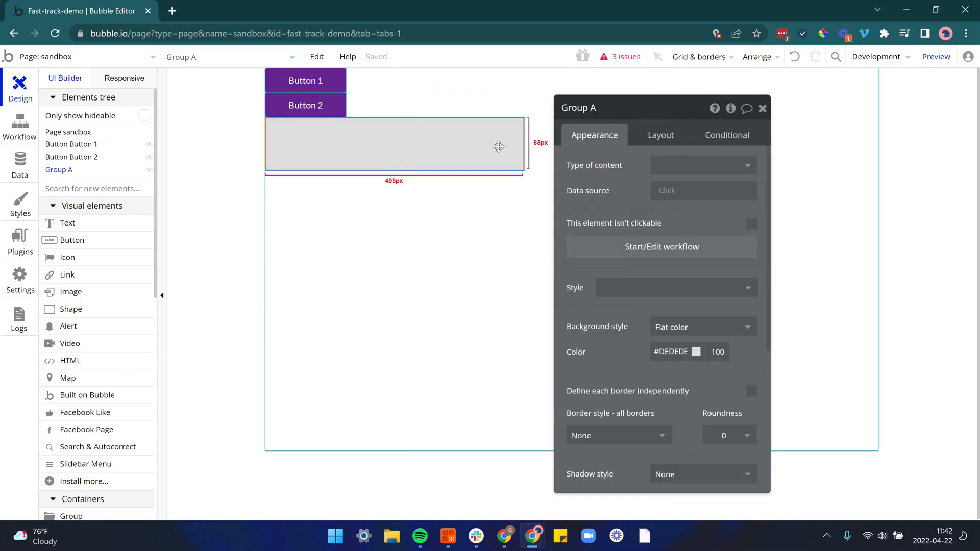
Step: Set the gray group's container layout to Row
{"action": "left_click", "coordinate": [648, 142]}
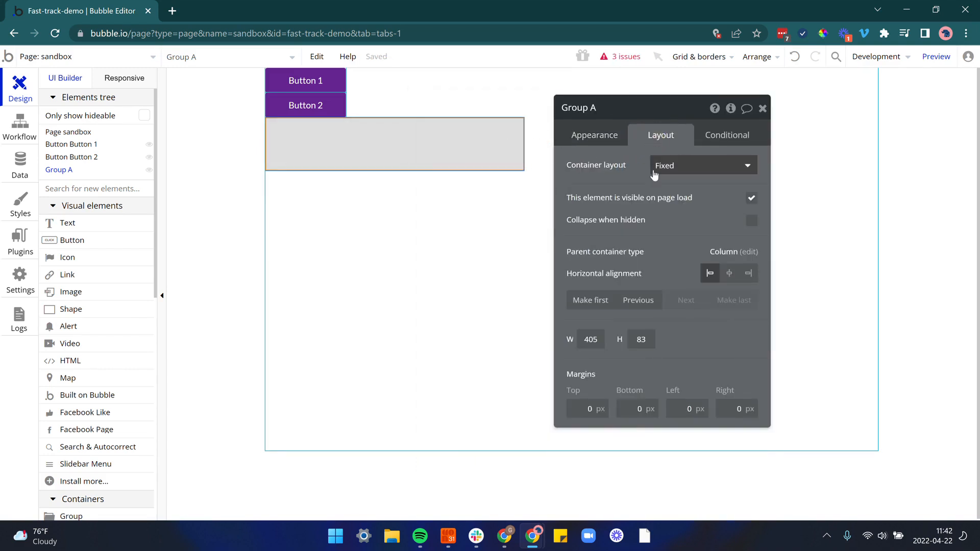
{"action": "left_click", "coordinate": [675, 165]}
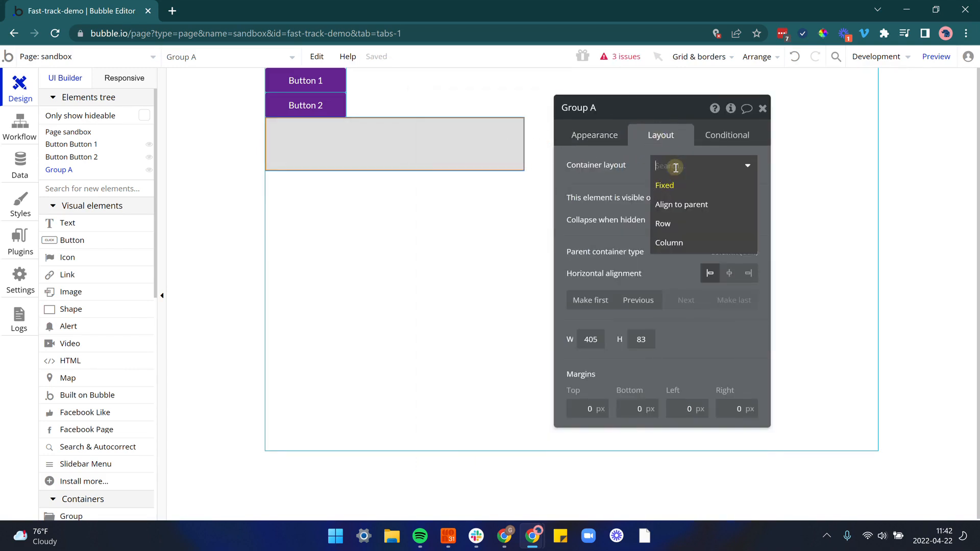
{"action": "left_click", "coordinate": [662, 225]}
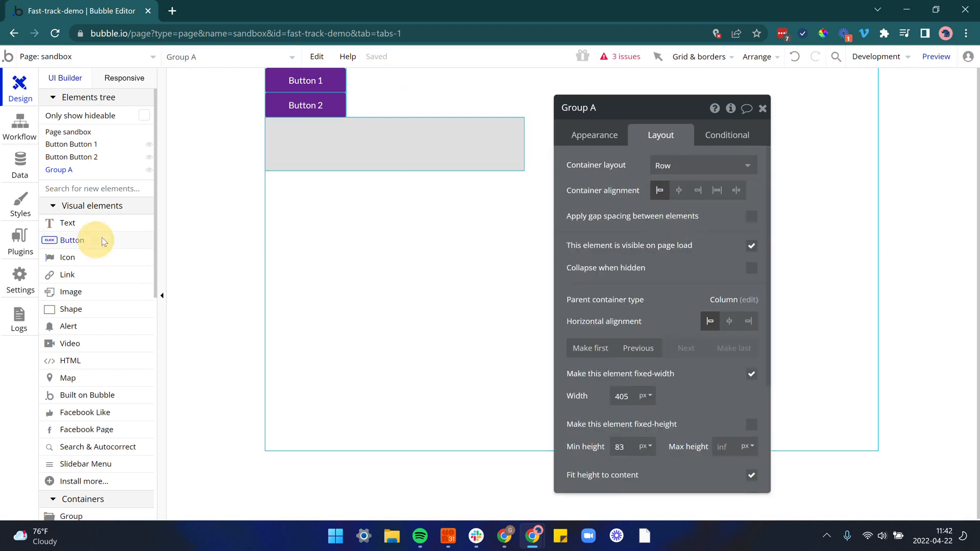
Step: Place a button about 123 by 34 px inside the gray group and give it the Success Button style
{"action": "left_click", "coordinate": [97, 240]}
{"action": "mouse_move", "coordinate": [276, 131]}
{"action": "left_mouse_down"}
{"action": "mouse_move", "coordinate": [351, 142]}
{"action": "mouse_move", "coordinate": [358, 156]}
{"action": "left_mouse_up"}
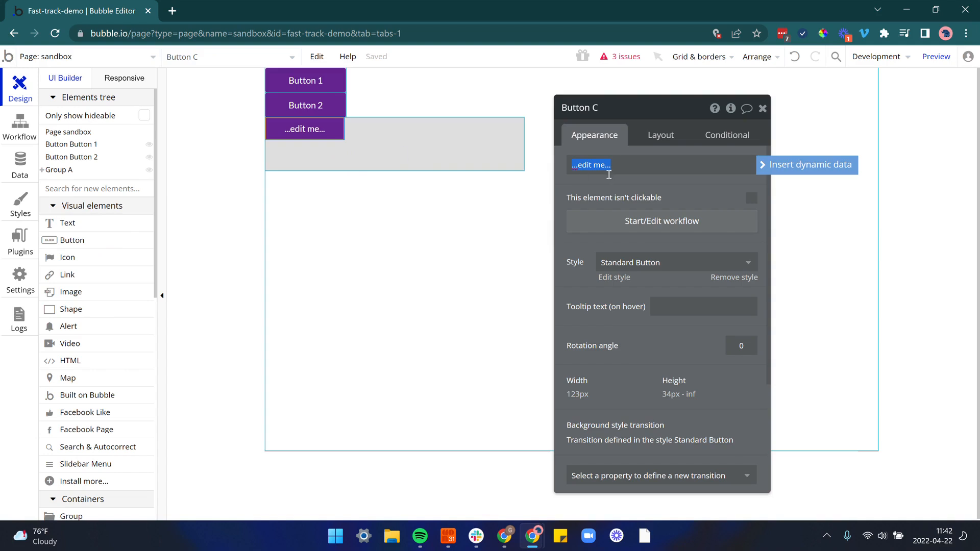
{"action": "left_click", "coordinate": [638, 265]}
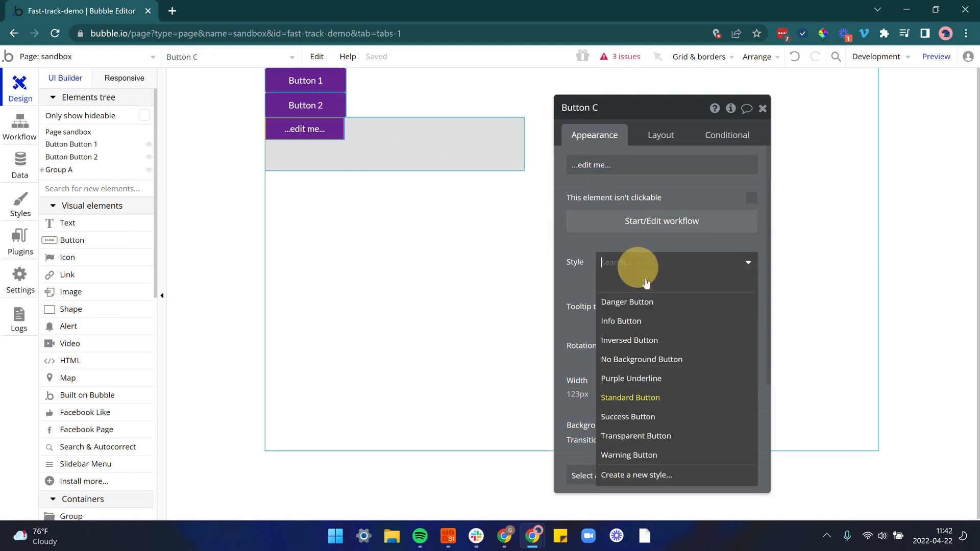
{"action": "left_click", "coordinate": [658, 416]}
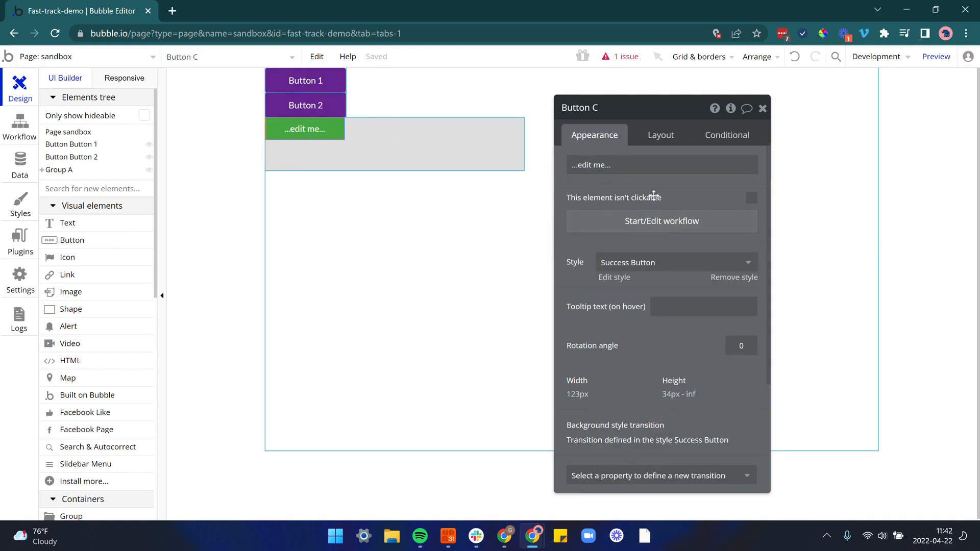
Step: Label the green button in the group "Button 3"
{"action": "left_click", "coordinate": [644, 164]}
{"action": "type", "text": "Button 3"}
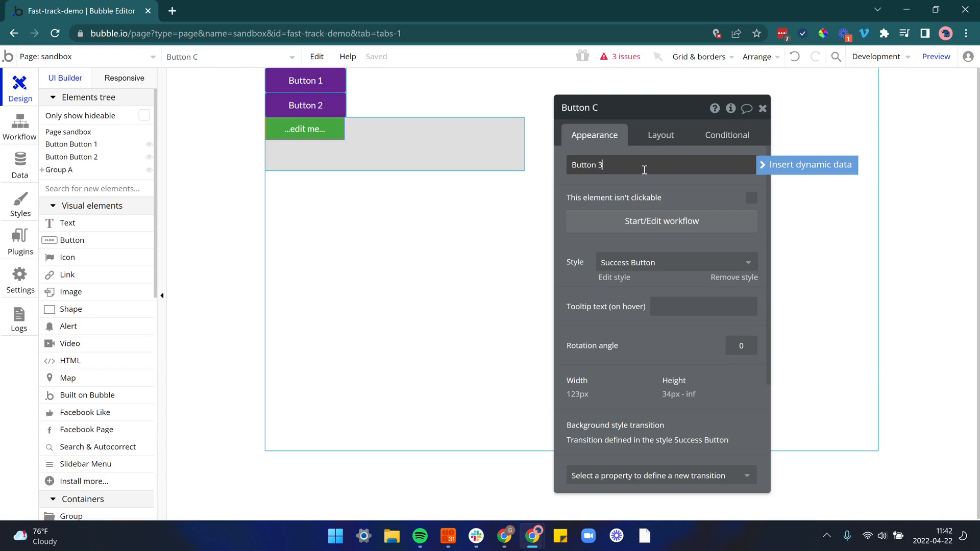
{"action": "left_click", "coordinate": [638, 198]}
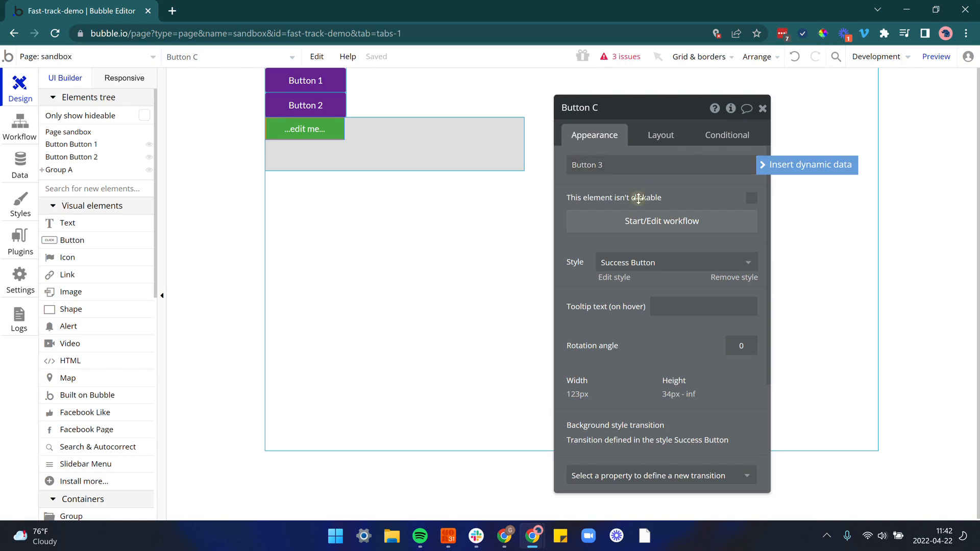
Step: Duplicate Button 3 inside the gray group and label the copy "Button 4"
{"action": "left_click", "coordinate": [336, 126]}
{"action": "key", "text": "ctrl+c"}
{"action": "left_click", "coordinate": [364, 155]}
{"action": "key", "text": "ctrl+v"}
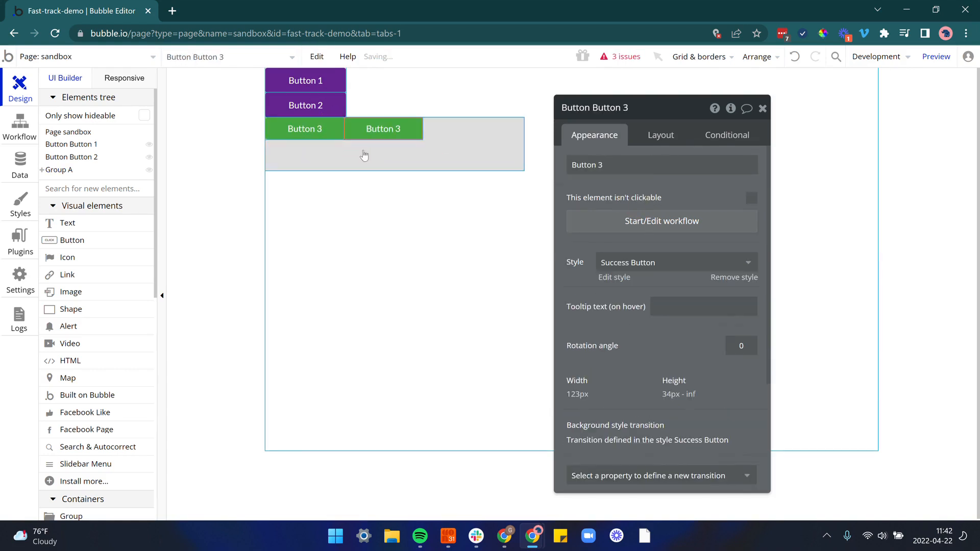
{"action": "left_click", "coordinate": [663, 169]}
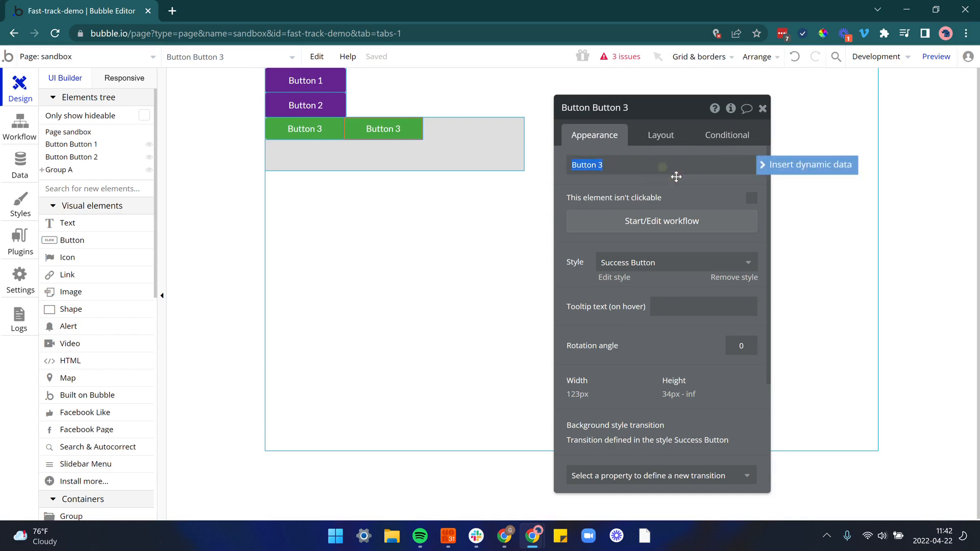
{"action": "left_click", "coordinate": [390, 139]}
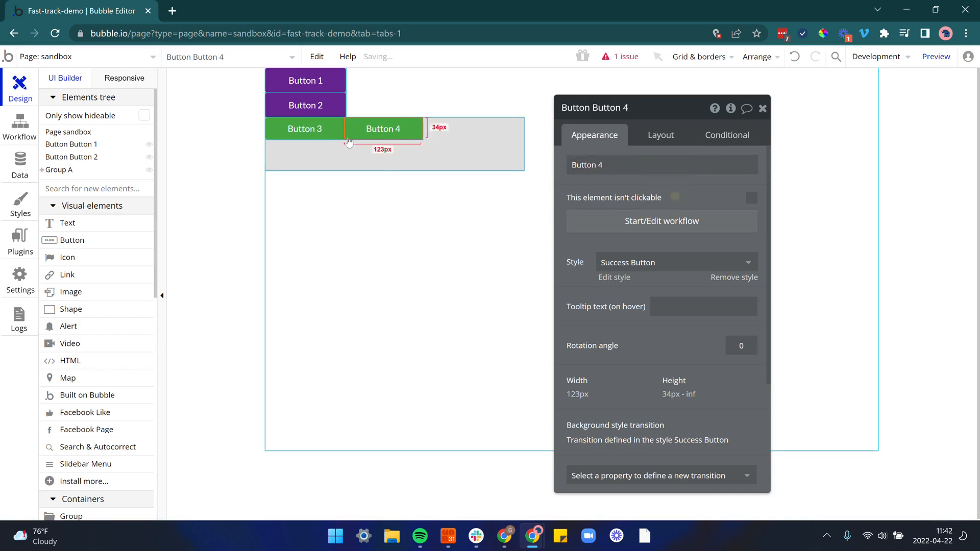
Step: Show the layout settings of the gray group
{"action": "left_click", "coordinate": [391, 157]}
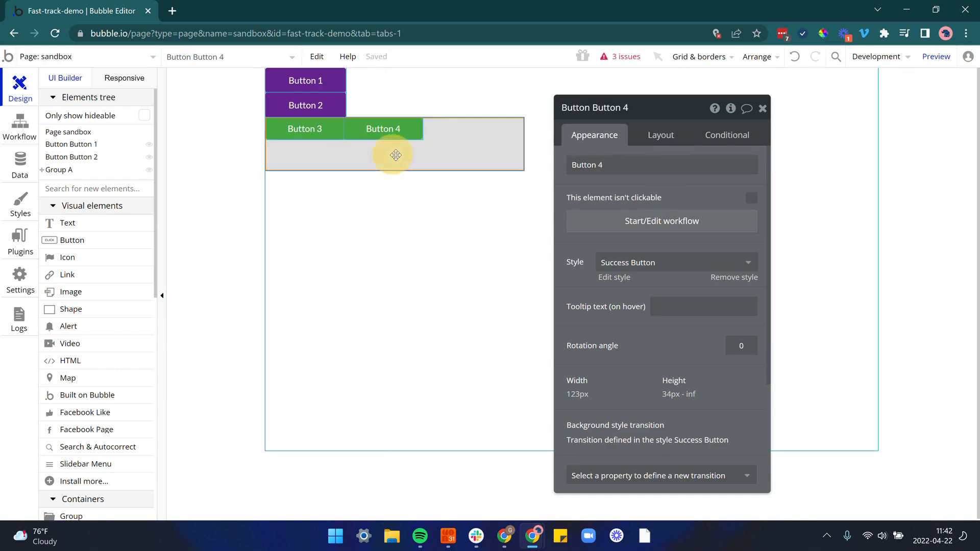
{"action": "left_click", "coordinate": [662, 141]}
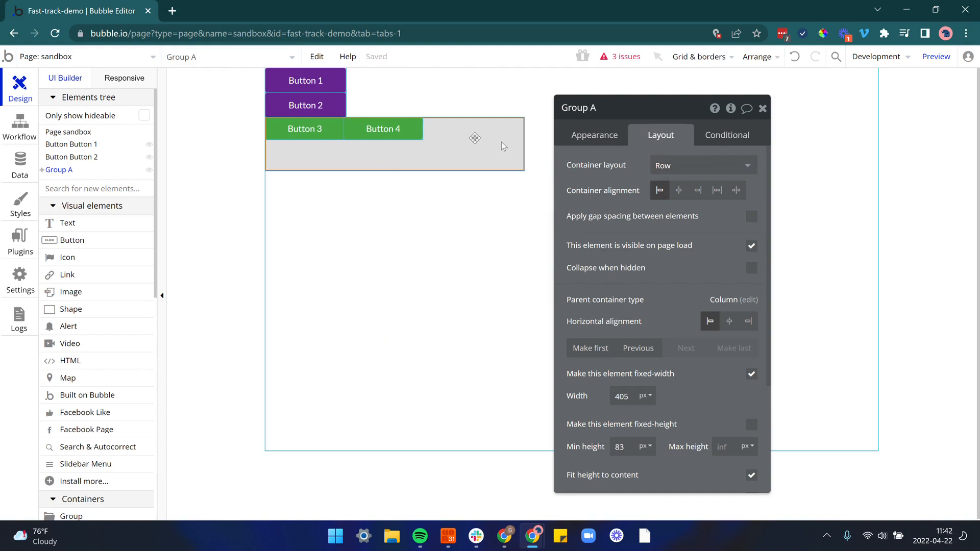
Step: Duplicate Button 4 inside the gray group and label the copy "Button 5", then return to the page
{"action": "left_click", "coordinate": [404, 139]}
{"action": "left_click", "coordinate": [446, 153]}
{"action": "key", "text": "ctrl+v"}
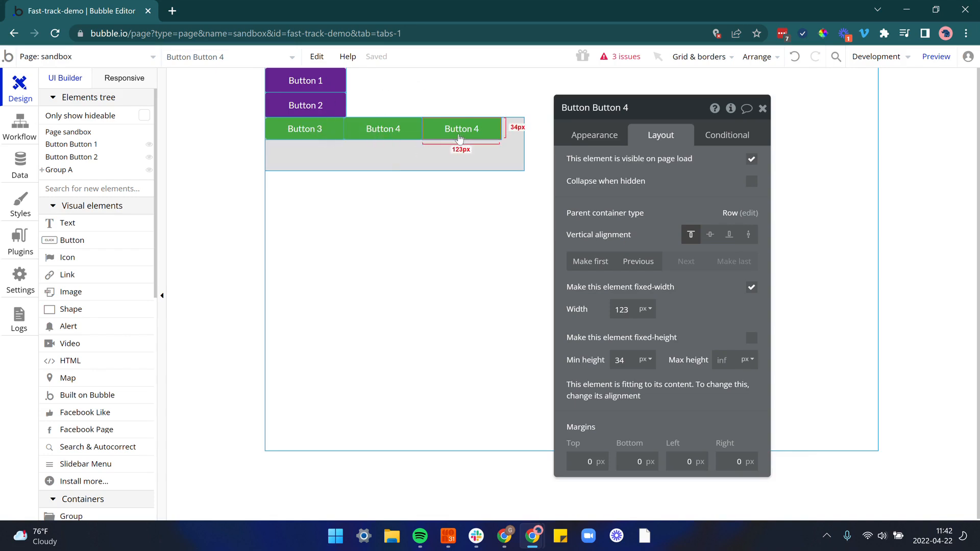
{"action": "left_click", "coordinate": [595, 137]}
{"action": "left_click", "coordinate": [638, 167]}
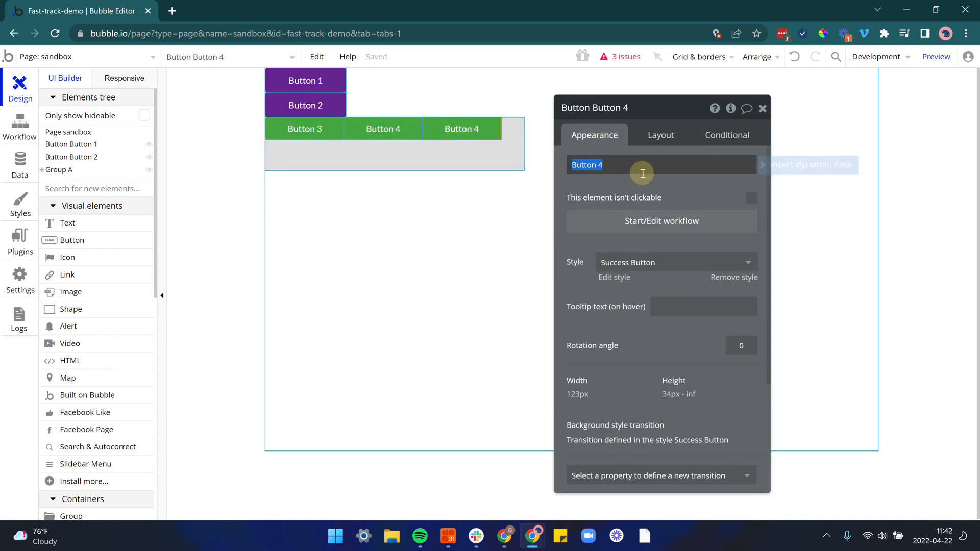
{"action": "type", "text": "Button"}
{"action": "left_click", "coordinate": [639, 184]}
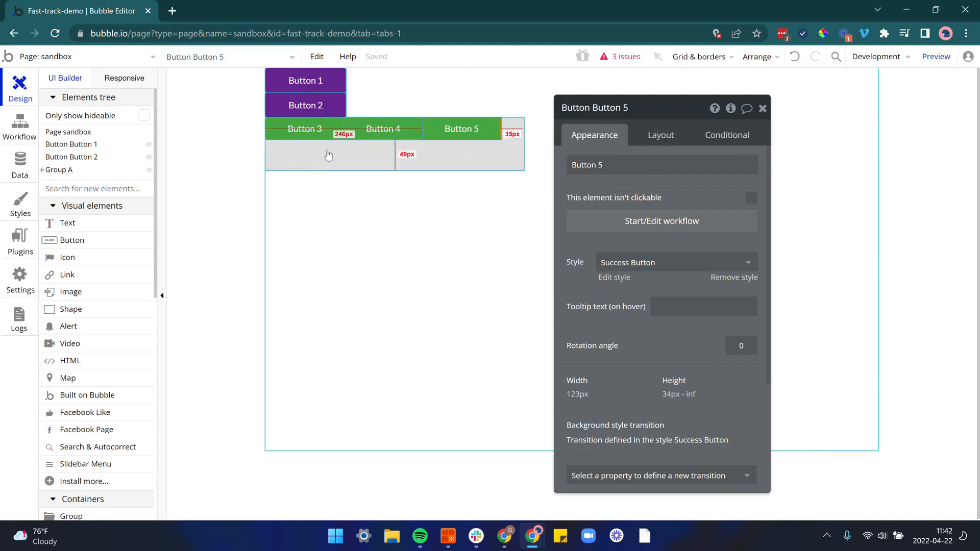
{"action": "left_click", "coordinate": [429, 227]}
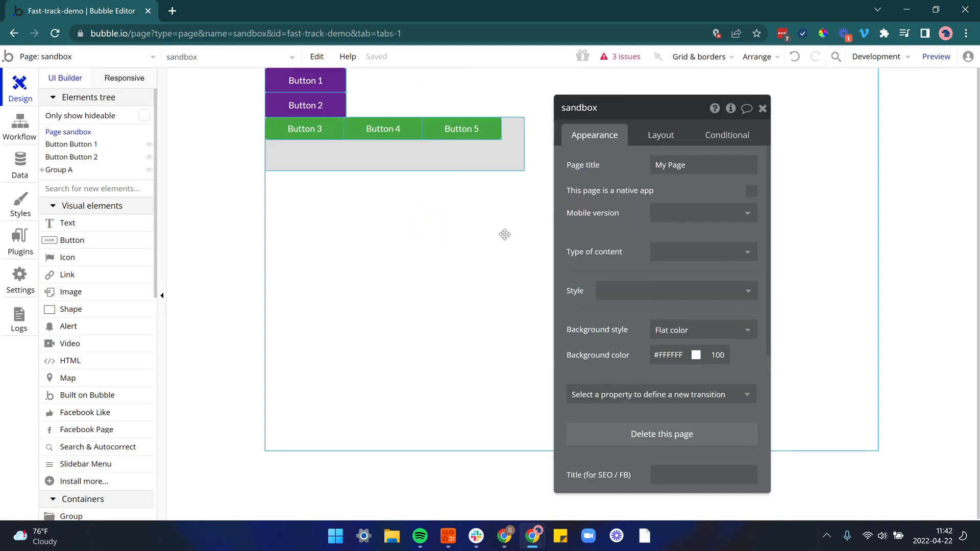
Step: Apply gap spacing between the page's elements with a row gap of 20 px
{"action": "left_click", "coordinate": [652, 138]}
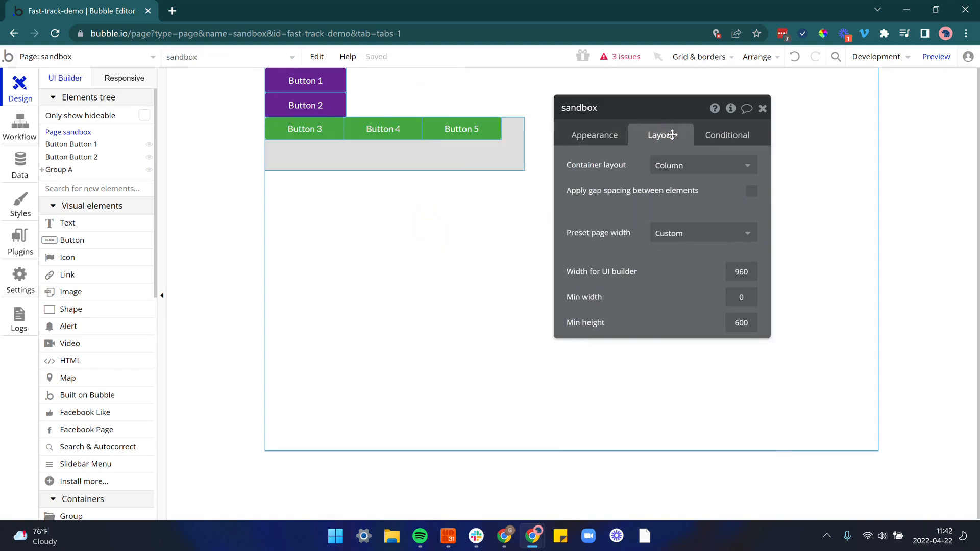
{"action": "left_click", "coordinate": [751, 191]}
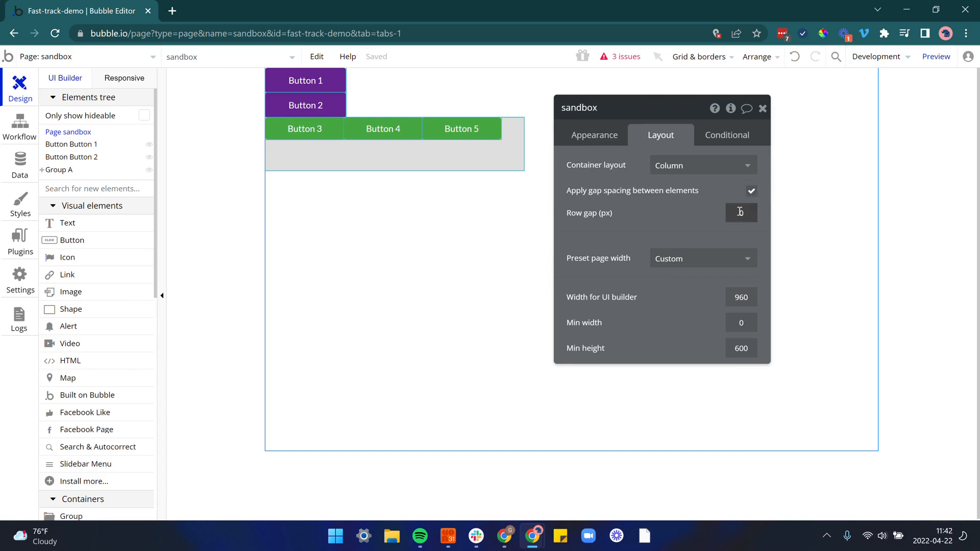
{"action": "left_click", "coordinate": [747, 212]}
{"action": "type", "text": "20"}
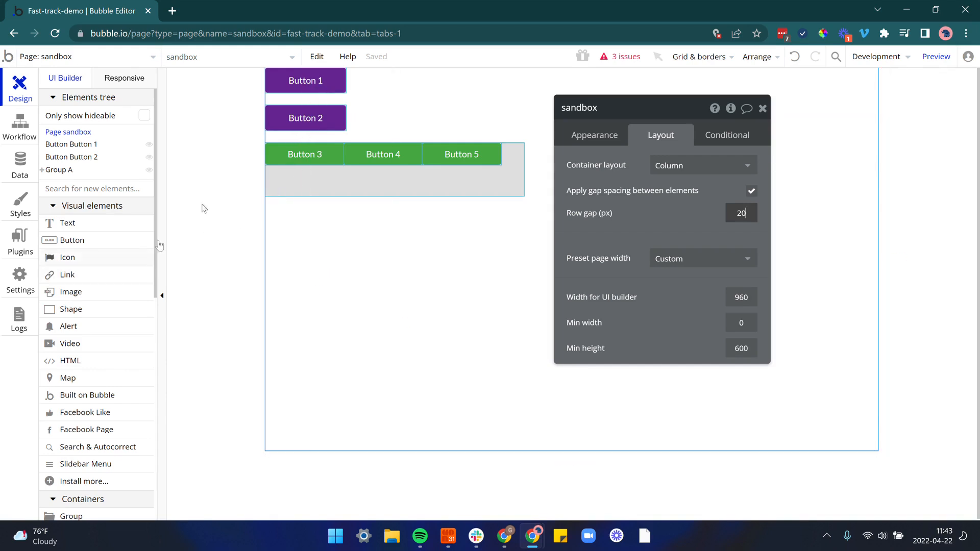
Step: Duplicate Button 5 from the gray group onto the page and label the copy "Button 6"
{"action": "left_click", "coordinate": [447, 155]}
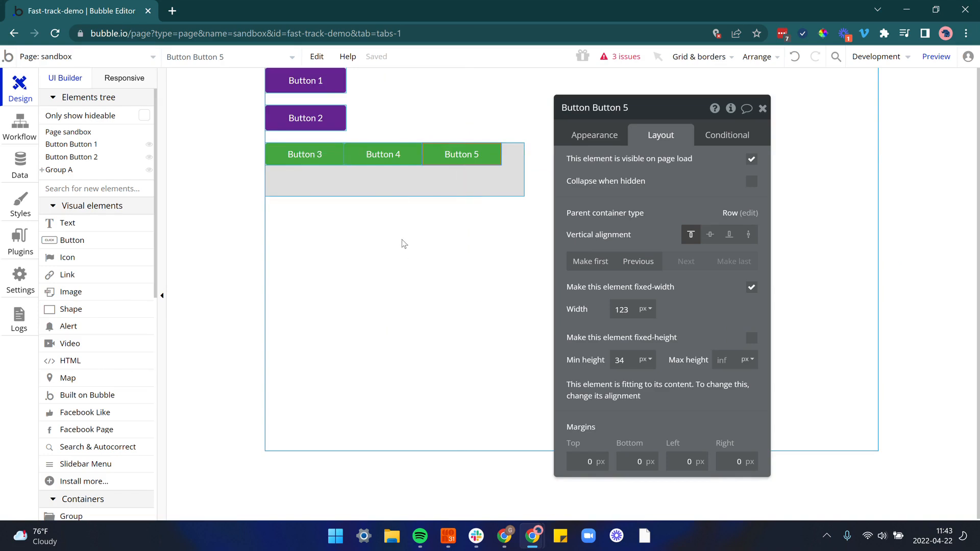
{"action": "key", "text": "ctrl+c"}
{"action": "left_click", "coordinate": [372, 253]}
{"action": "key", "text": "ctrl+v"}
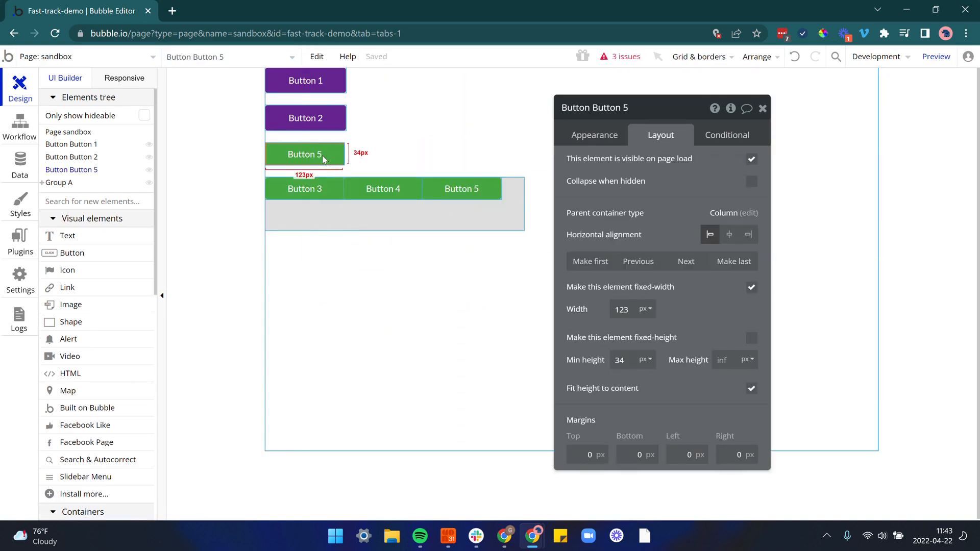
{"action": "left_click", "coordinate": [592, 134]}
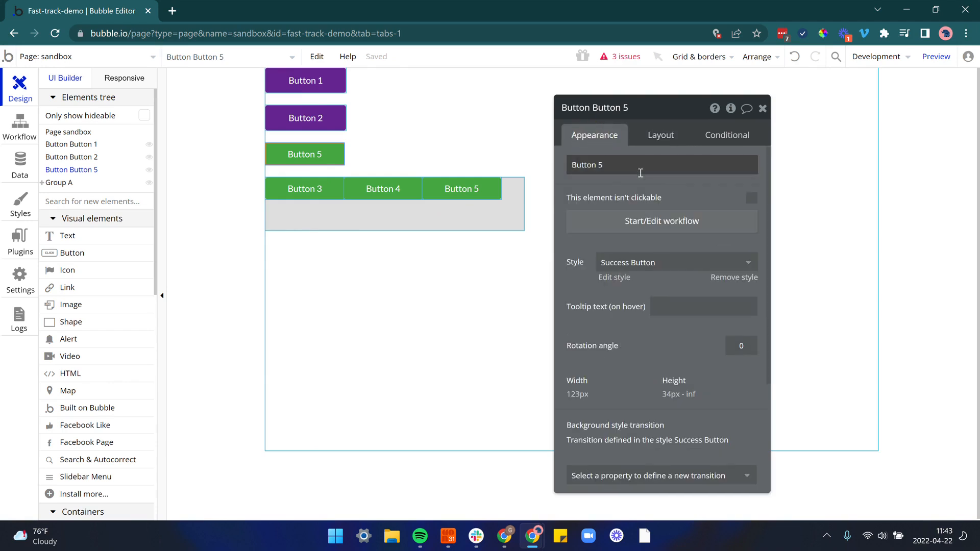
{"action": "triple_click", "coordinate": [639, 172]}
{"action": "key", "text": "Right"}
{"action": "key", "text": "BackSpace"}
{"action": "type", "text": "6"}
{"action": "left_click", "coordinate": [629, 182]}
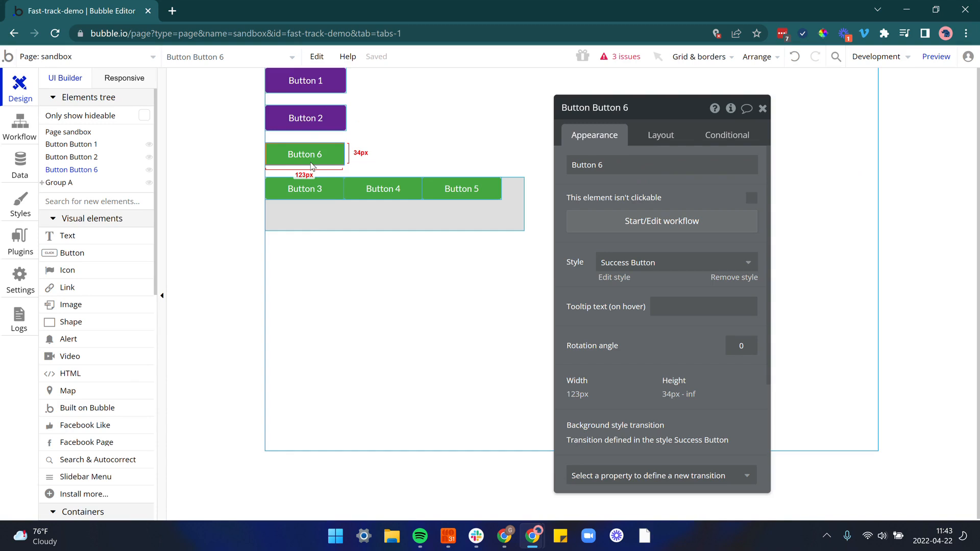
Step: Make Button 6 the first element of the page, then move it down one place at a time to below the gray group
{"action": "left_click", "coordinate": [327, 260]}
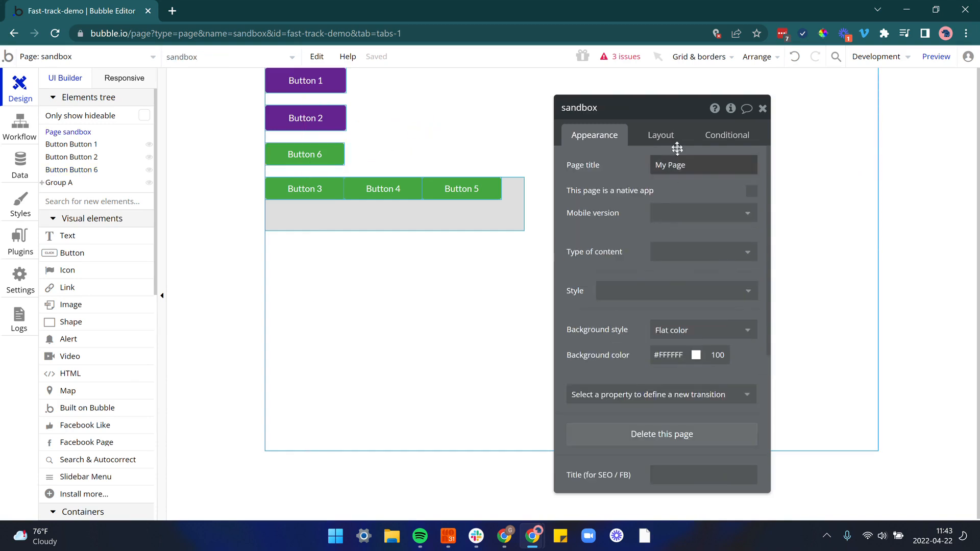
{"action": "left_click", "coordinate": [660, 135]}
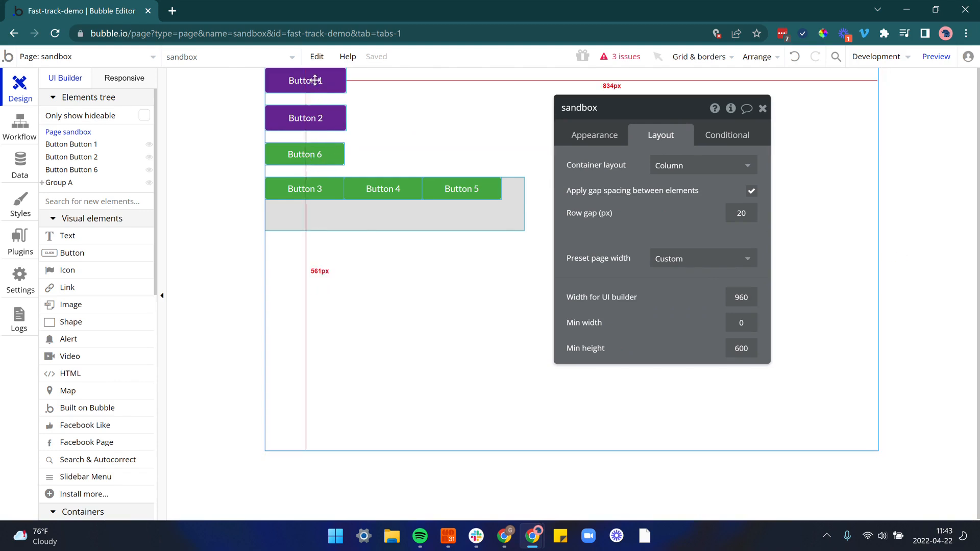
{"action": "left_click", "coordinate": [332, 160]}
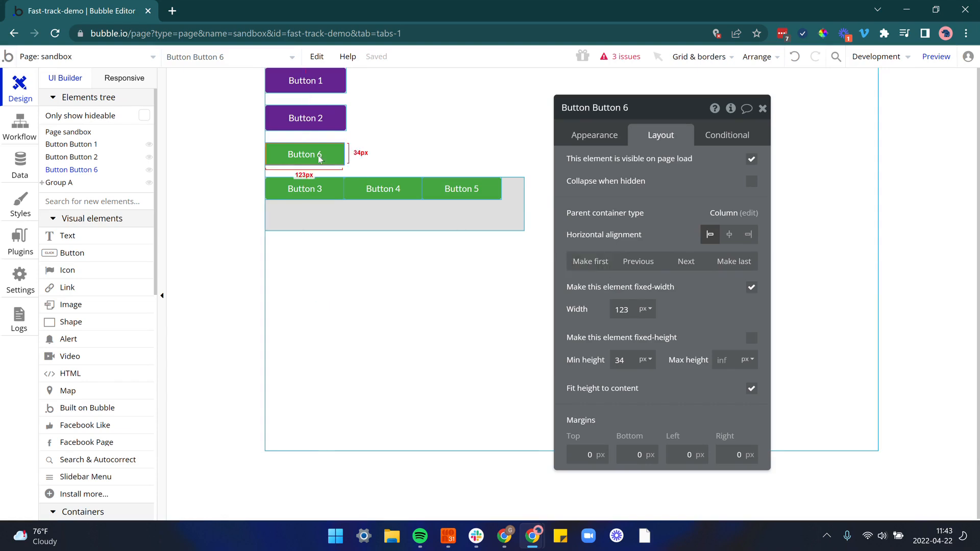
{"action": "left_click", "coordinate": [591, 262]}
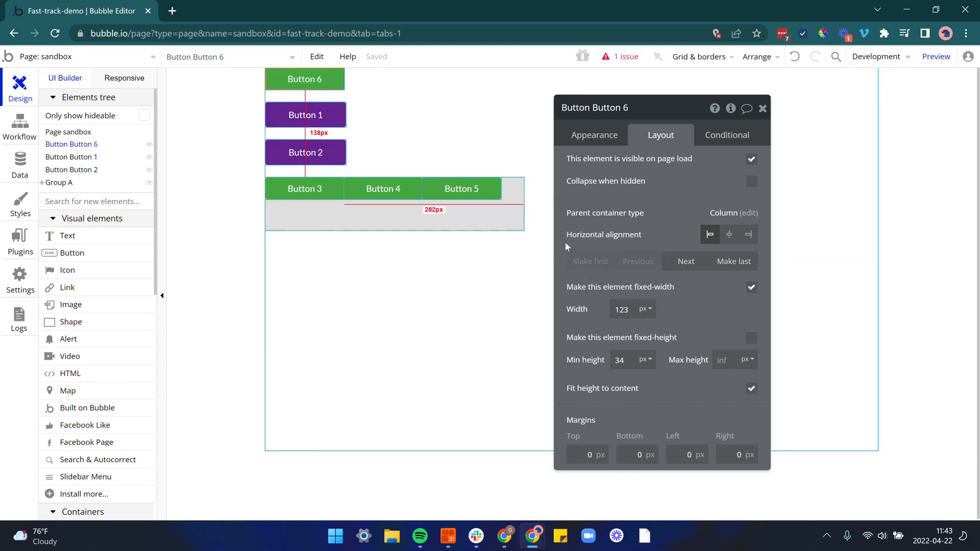
{"action": "left_click", "coordinate": [678, 264]}
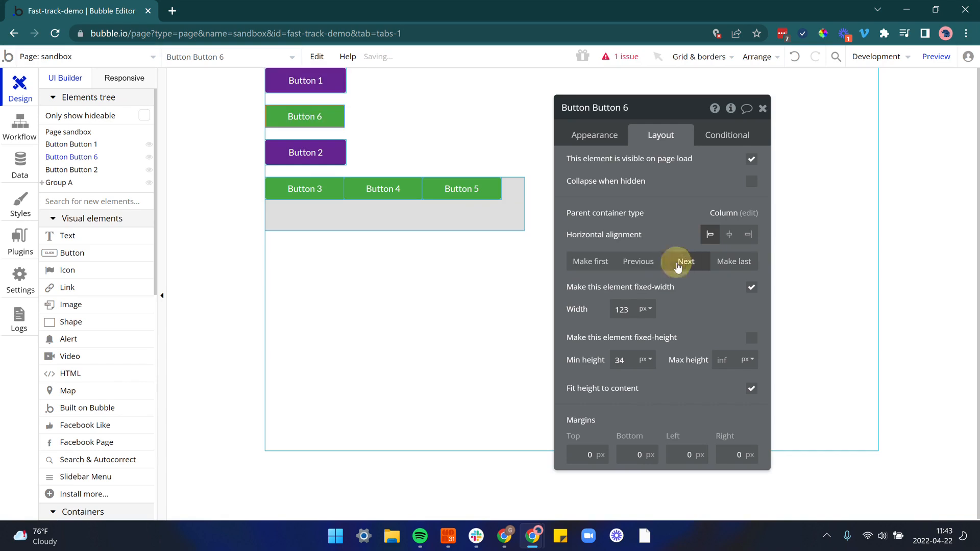
{"action": "left_click", "coordinate": [678, 264]}
{"action": "left_click", "coordinate": [678, 263]}
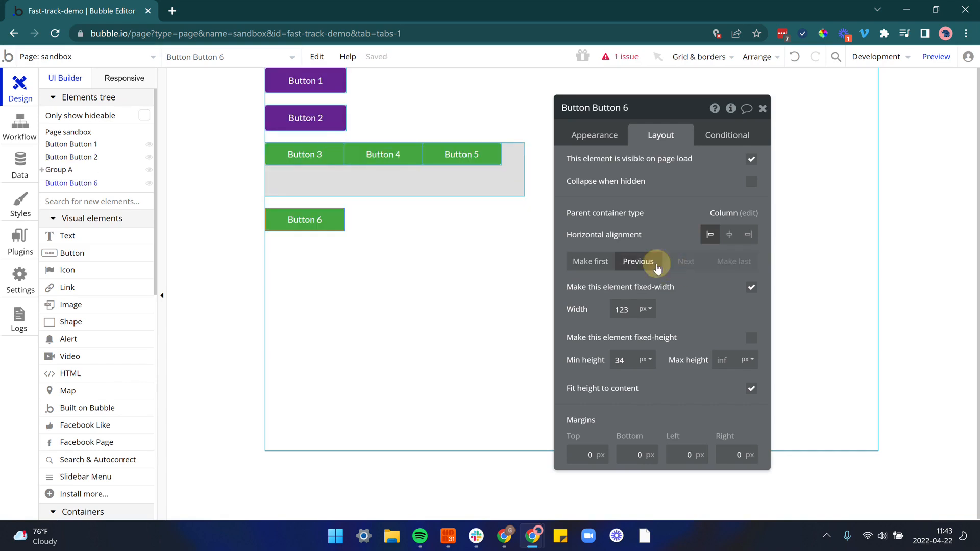
Step: Reorder Button 6 upward and back to last, then place it between Button 1 and Button 2 in the elements tree
{"action": "left_click", "coordinate": [638, 261]}
{"action": "left_click", "coordinate": [638, 262]}
{"action": "left_click", "coordinate": [638, 262]}
{"action": "left_click", "coordinate": [732, 267]}
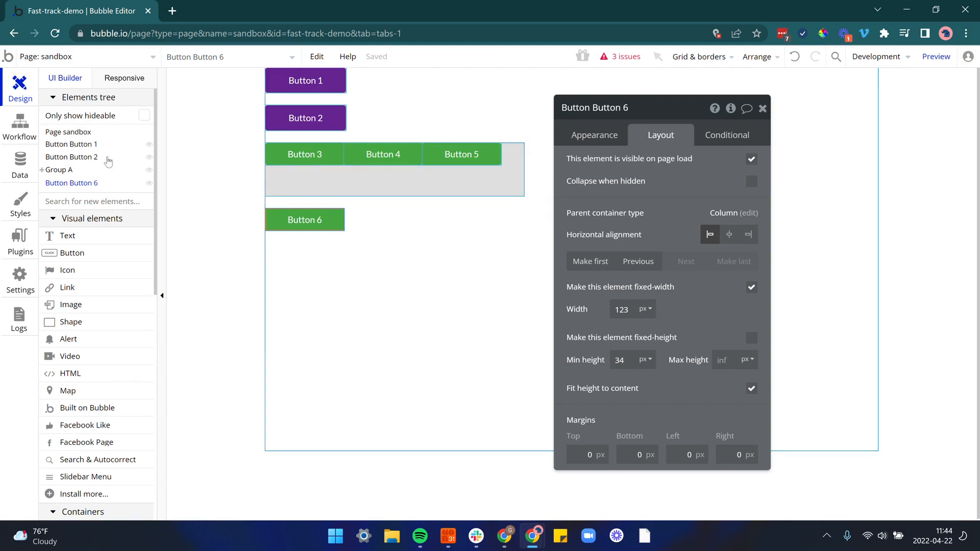
{"action": "left_click_drag", "start_coordinate": [90, 158], "coordinate": [68, 153]}
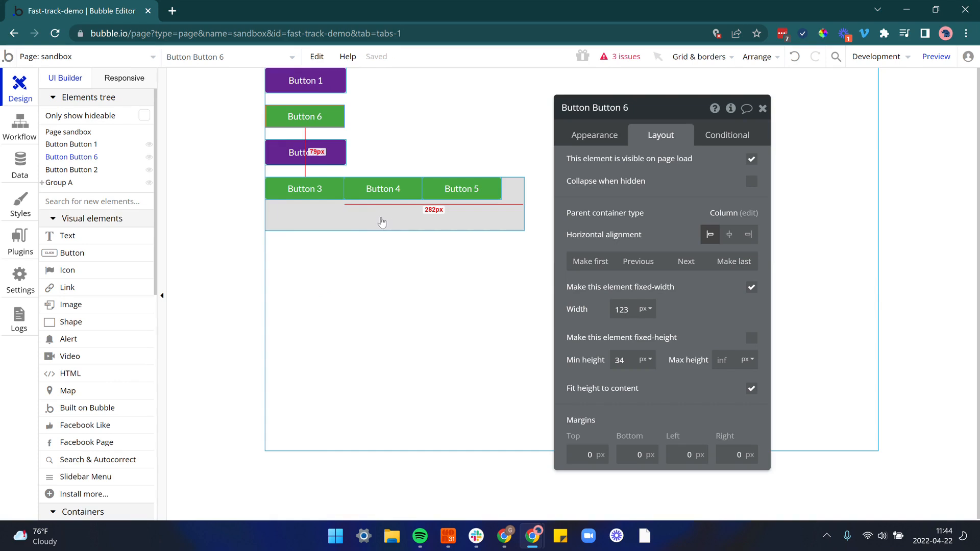
Step: Change the sandbox page's container layout to Row
{"action": "left_click", "coordinate": [427, 140]}
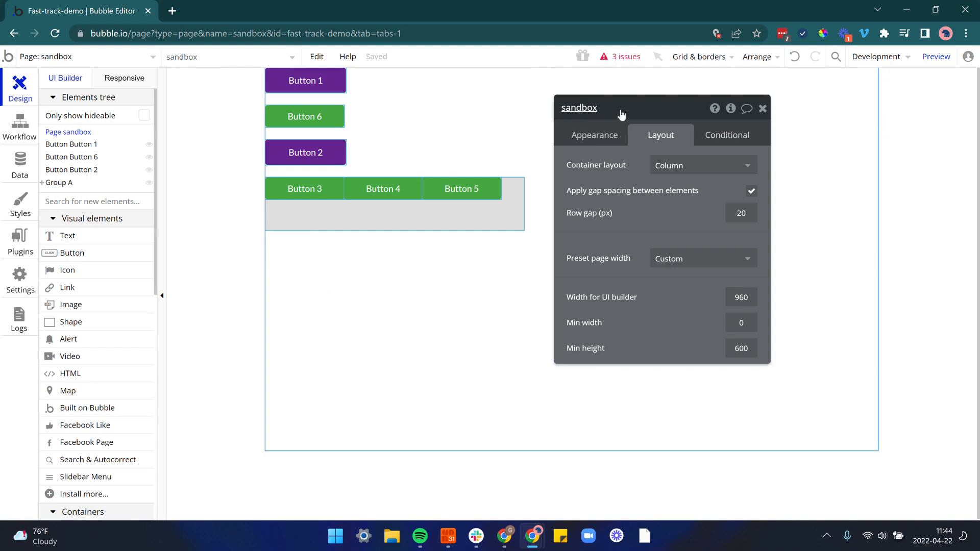
{"action": "left_click", "coordinate": [660, 171]}
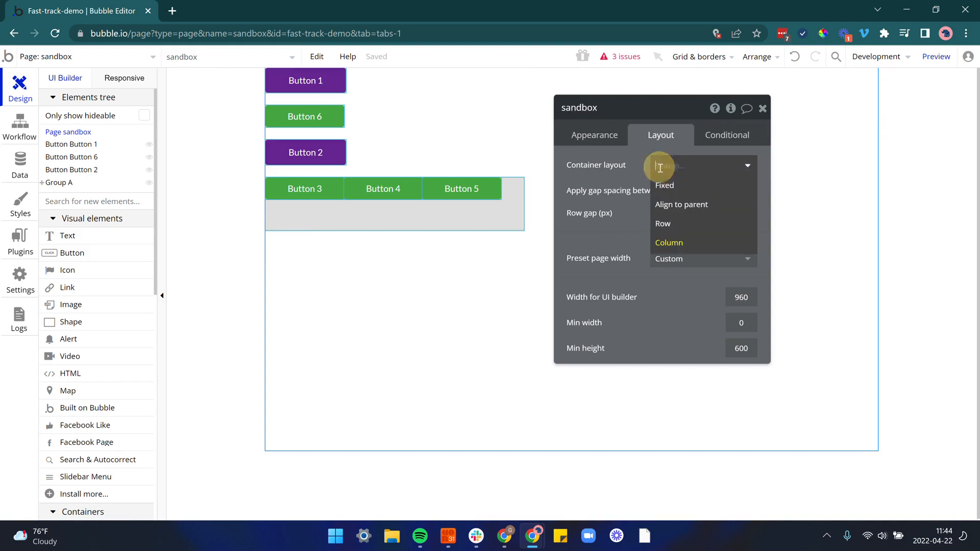
{"action": "left_click", "coordinate": [656, 224]}
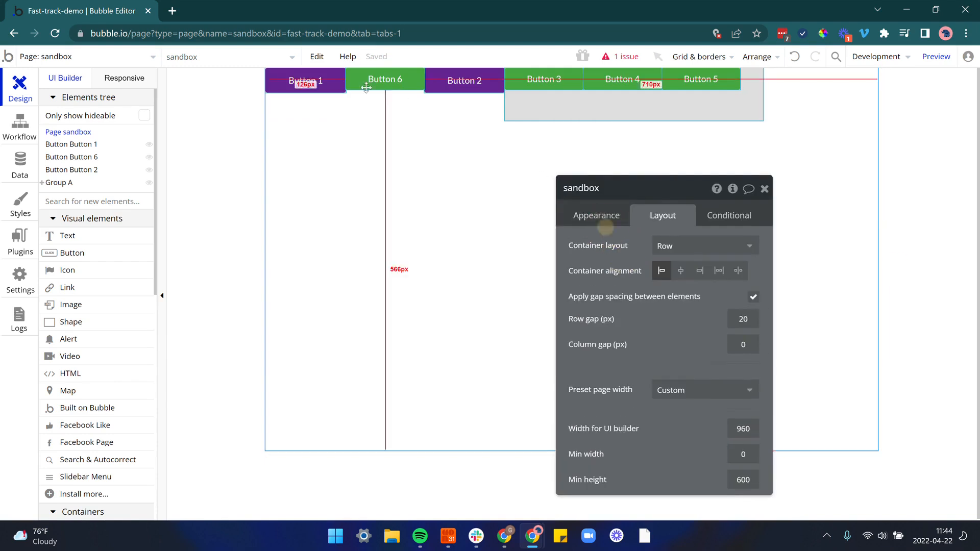
Step: Set the container layout of Group A, the gray group with Buttons 3 to 5, to Column
{"action": "left_click", "coordinate": [680, 110]}
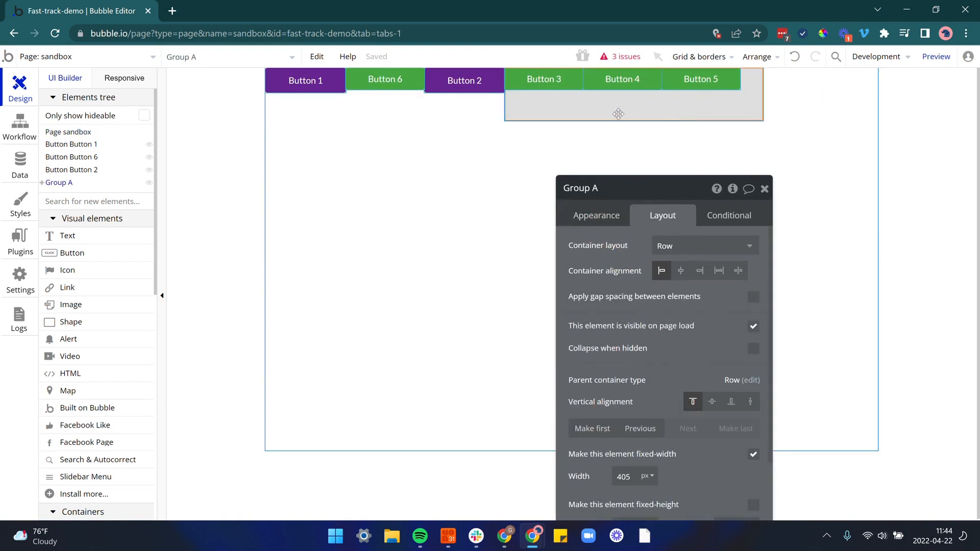
{"action": "left_click", "coordinate": [695, 251]}
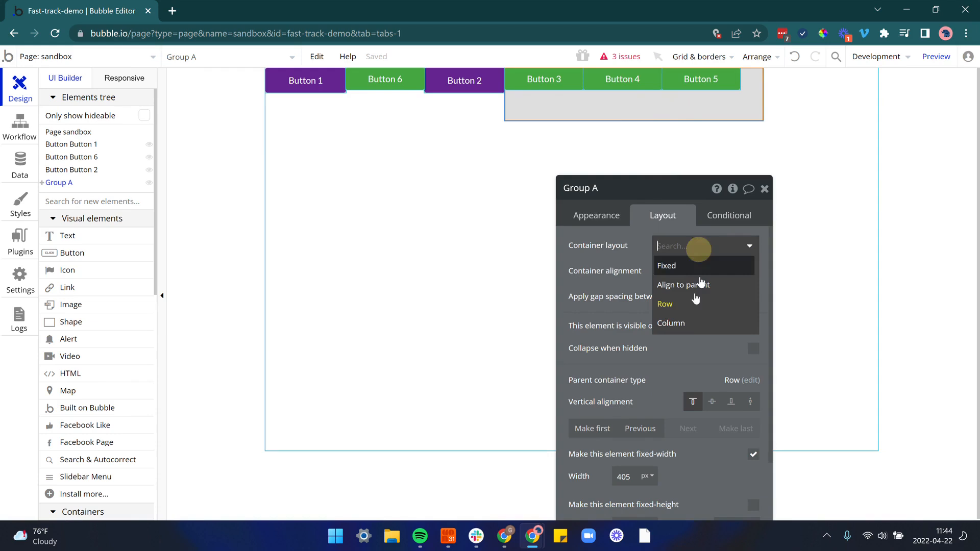
{"action": "left_click", "coordinate": [691, 324]}
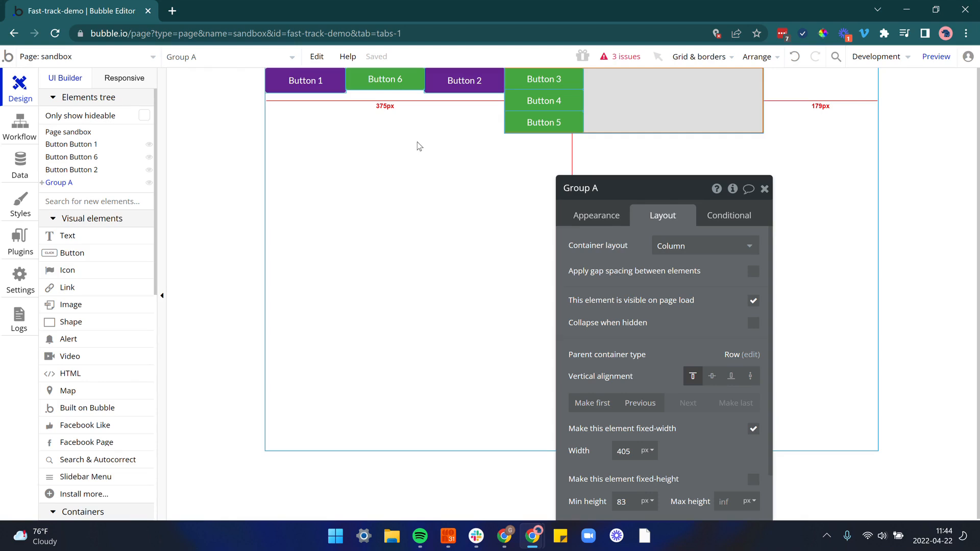
Step: Set the sandbox page's container layout back to Column
{"action": "left_click", "coordinate": [518, 209]}
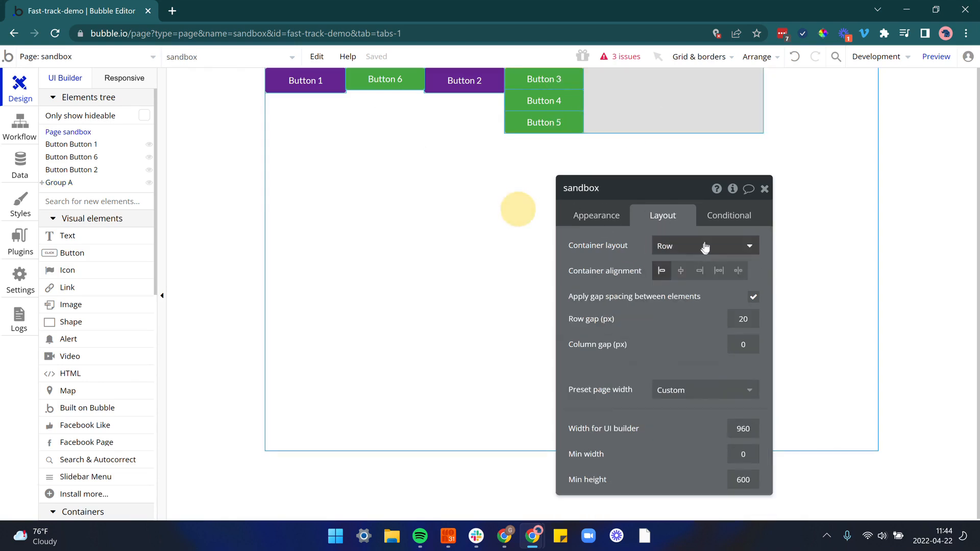
{"action": "left_click", "coordinate": [705, 247]}
{"action": "left_click", "coordinate": [682, 321]}
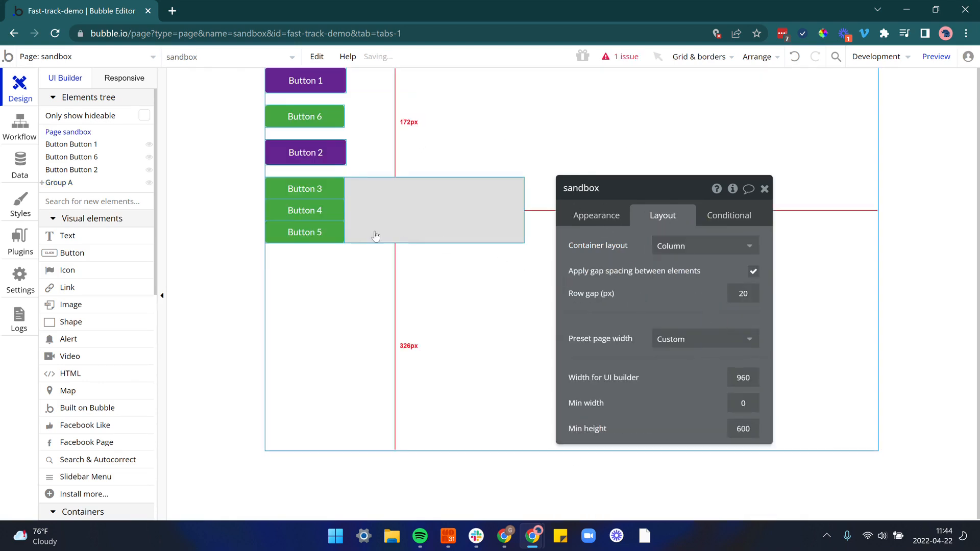
Step: Duplicate the gray group with its three buttons onto the page
{"action": "left_click", "coordinate": [422, 233]}
{"action": "key", "text": "ctrl+c"}
{"action": "left_click", "coordinate": [430, 287]}
{"action": "key", "text": "ctrl+v"}
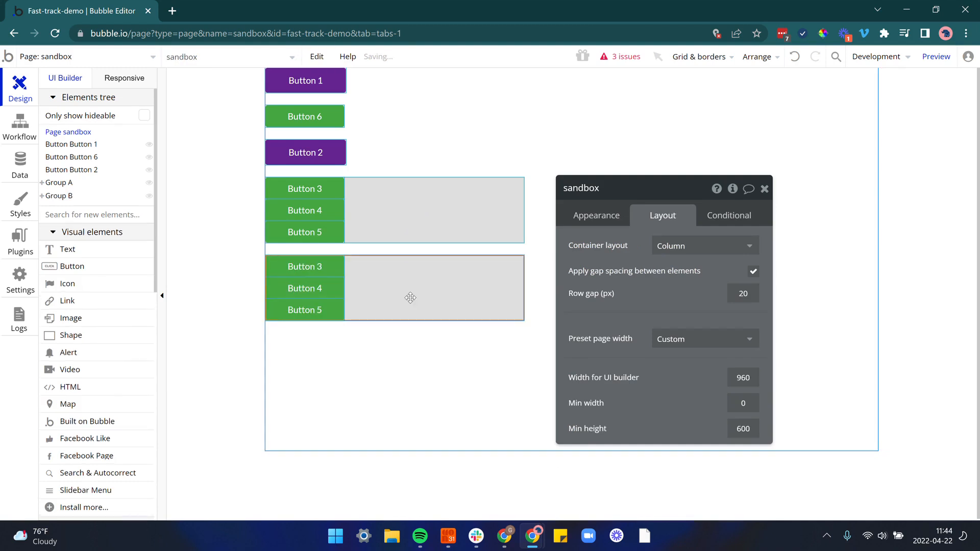
Step: Delete Button 3, Button 4 and Button 5 from the duplicated gray group
{"action": "left_click", "coordinate": [411, 298]}
{"action": "left_click", "coordinate": [332, 268]}
{"action": "key", "text": "Delete"}
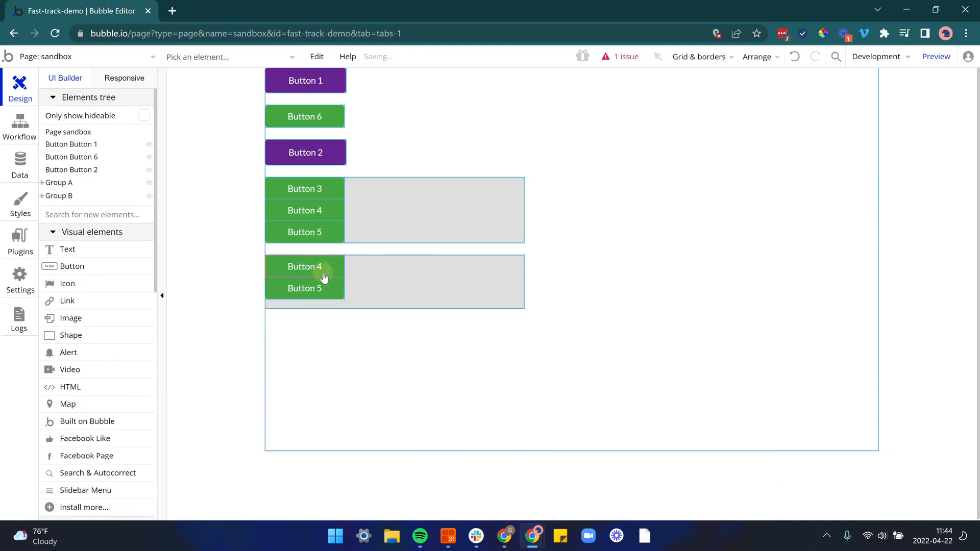
{"action": "left_click", "coordinate": [324, 277]}
{"action": "key", "text": "Delete"}
{"action": "left_click", "coordinate": [320, 265]}
{"action": "key", "text": "Delete"}
Step: Copy Button 6 from the page into the empty gray group
{"action": "left_click", "coordinate": [317, 117]}
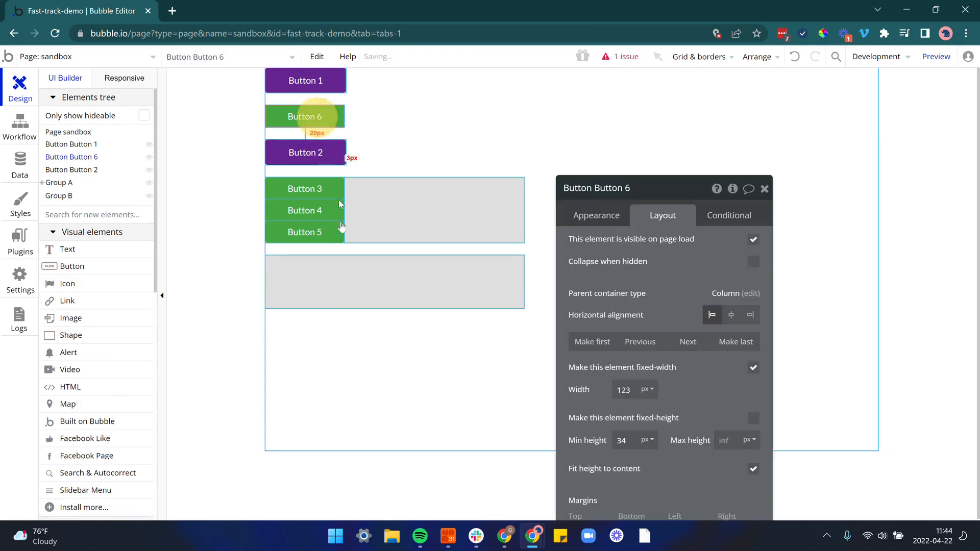
{"action": "key", "text": "ctrl+c"}
{"action": "left_click", "coordinate": [362, 280]}
{"action": "key", "text": "ctrl+v"}
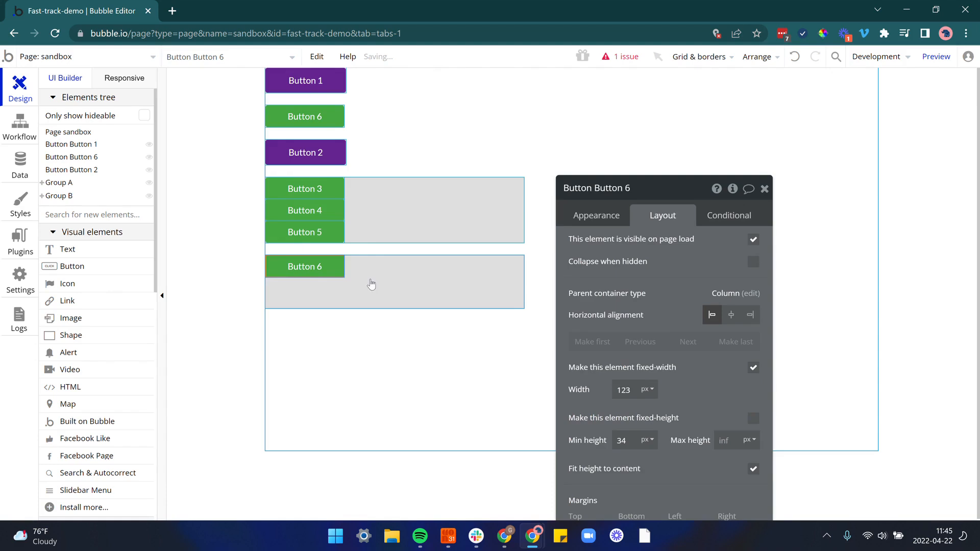
Step: Set the container layout of Group B, the gray group holding the Button 6 copy, to Align to parent
{"action": "left_click", "coordinate": [427, 282]}
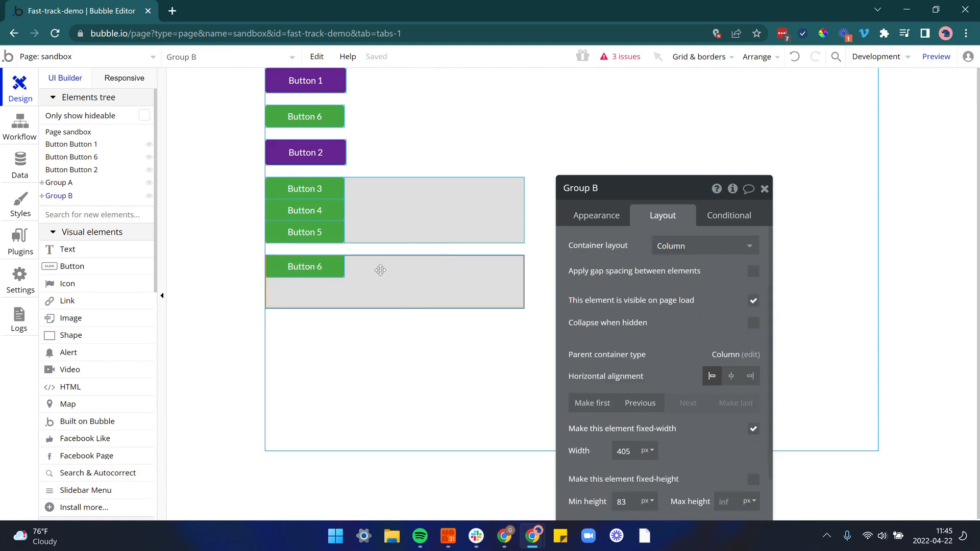
{"action": "left_click_drag", "start_coordinate": [579, 185], "coordinate": [599, 119]}
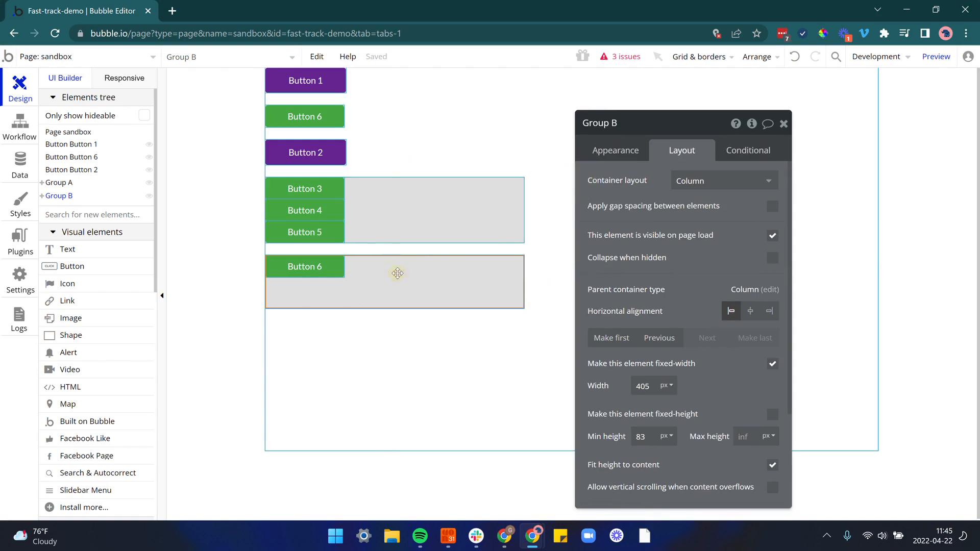
{"action": "left_click", "coordinate": [703, 179]}
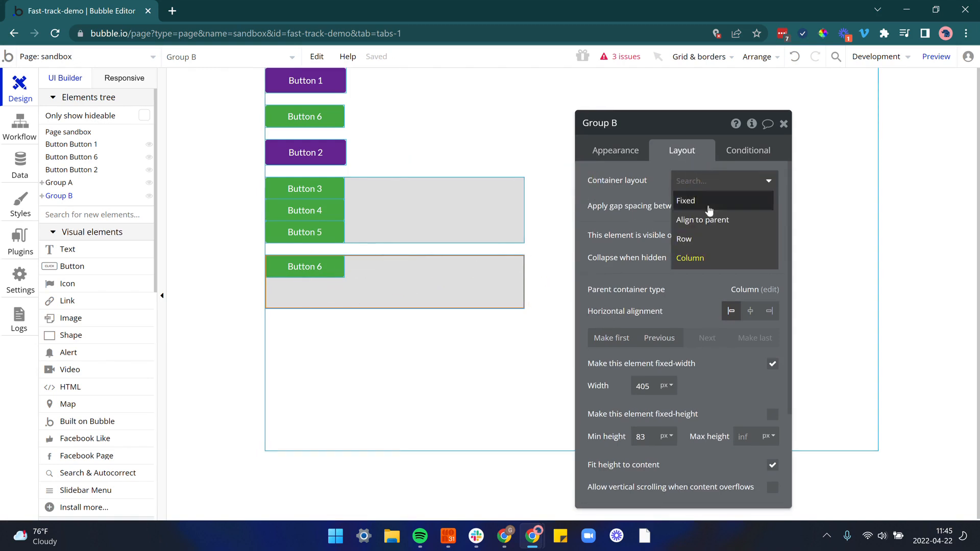
{"action": "left_click", "coordinate": [691, 220]}
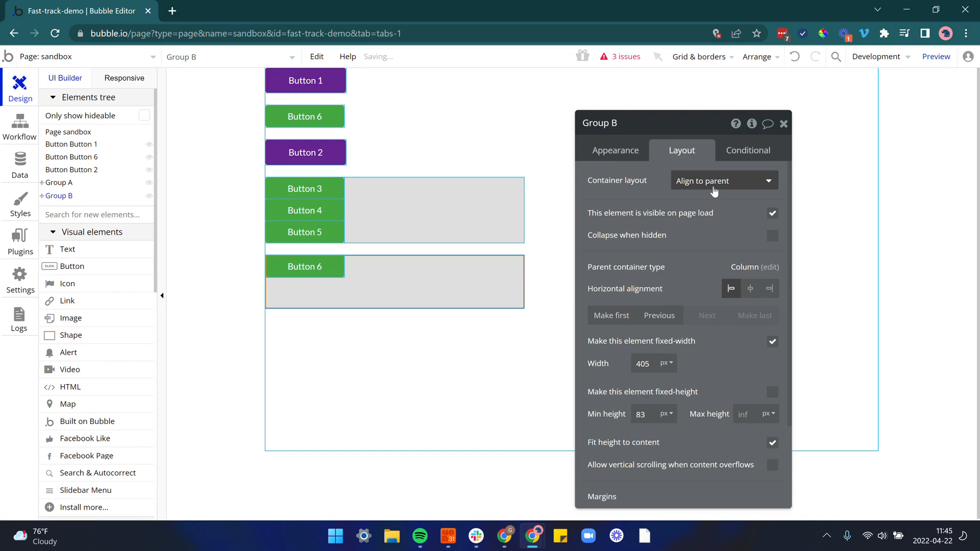
Step: Move the Button 6 copy to the center of its gray group, then align it to the group's middle right
{"action": "left_click", "coordinate": [317, 272]}
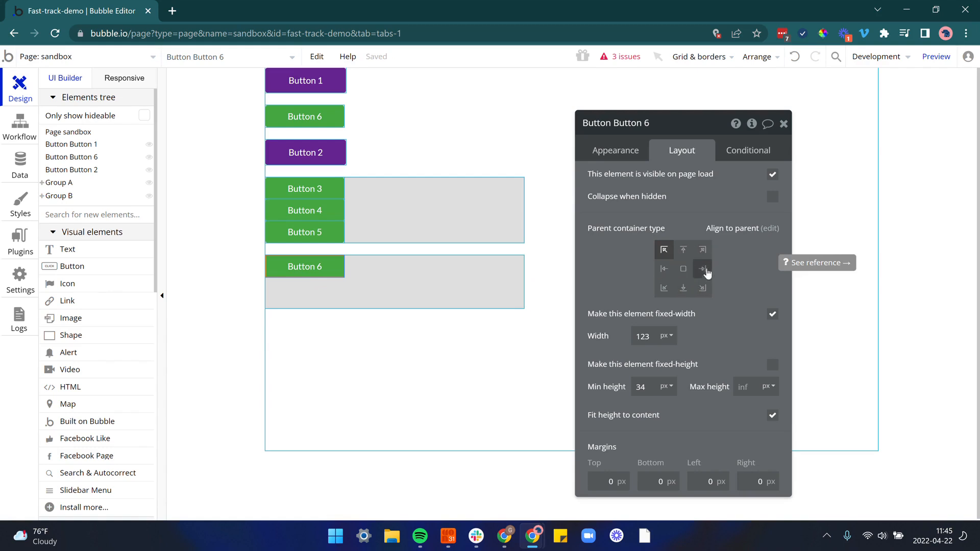
{"action": "left_click", "coordinate": [320, 276]}
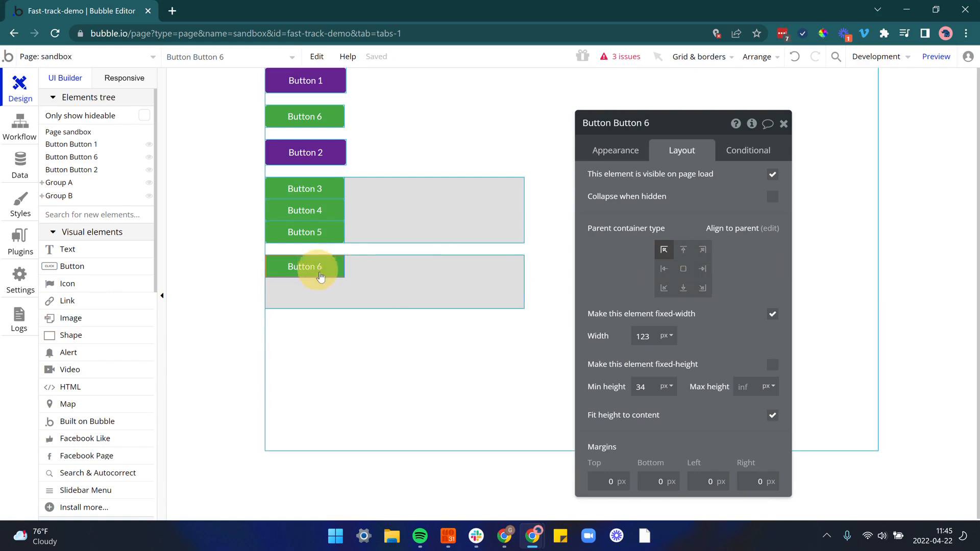
{"action": "left_click_drag", "start_coordinate": [321, 276], "coordinate": [412, 296]}
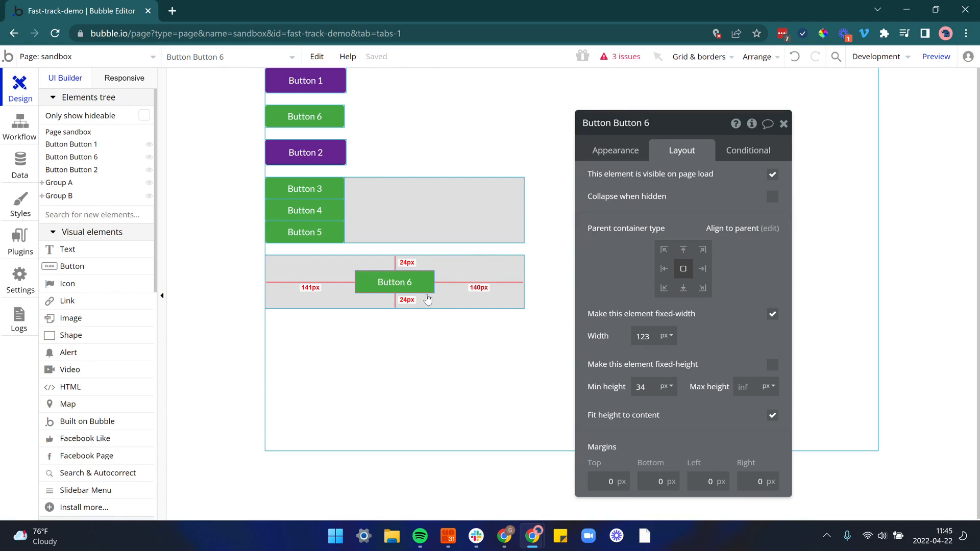
{"action": "left_click", "coordinate": [702, 269]}
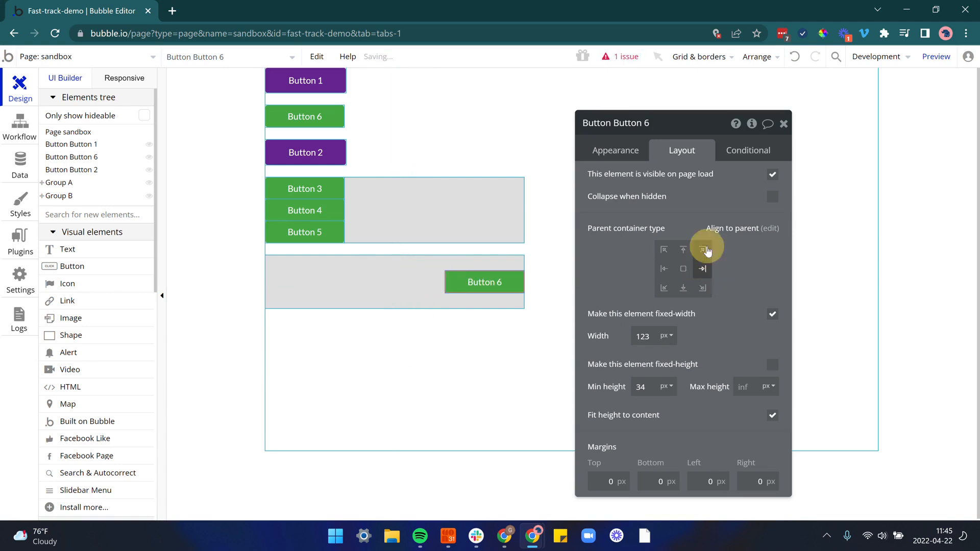
Step: Cycle the grouped Button 6 copy through top-right, bottom-right, bottom-center, bottom-left and middle-left alignments, then align it to the group's center
{"action": "left_click", "coordinate": [704, 249]}
{"action": "left_click", "coordinate": [702, 287]}
{"action": "left_click", "coordinate": [683, 287]}
{"action": "left_click", "coordinate": [664, 287]}
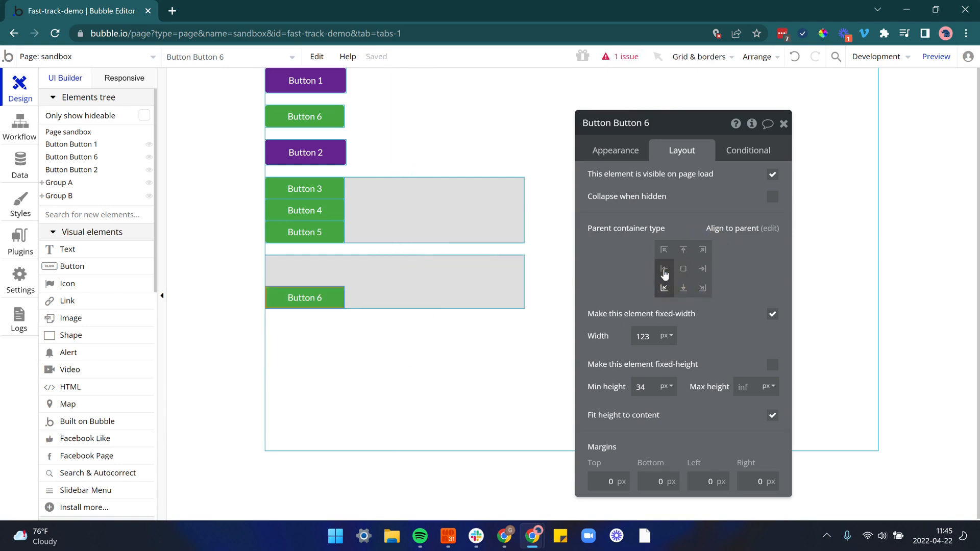
{"action": "left_click", "coordinate": [664, 270]}
{"action": "left_click", "coordinate": [684, 268]}
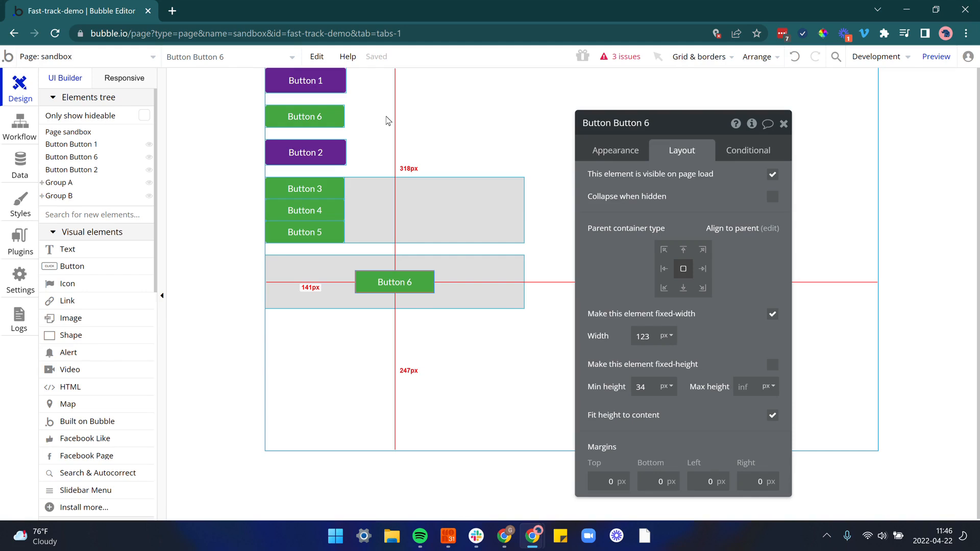
Step: Clear the page by deleting both gray groups and the remaining Button 2, Button 6 and Button 1
{"action": "left_click", "coordinate": [474, 274]}
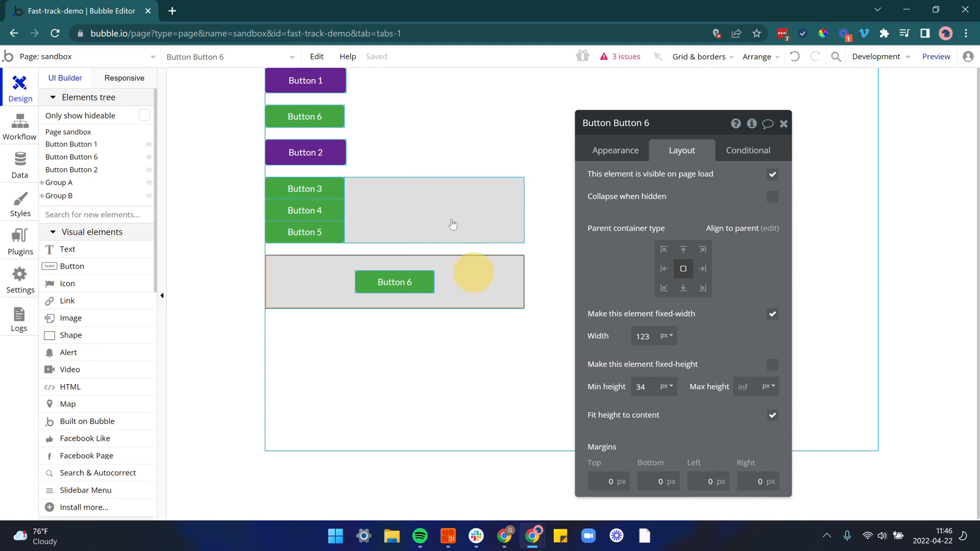
{"action": "key", "text": "Delete"}
{"action": "left_click", "coordinate": [448, 208]}
{"action": "key", "text": "Delete"}
{"action": "left_click", "coordinate": [339, 155]}
{"action": "key", "text": "Delete"}
{"action": "left_click", "coordinate": [331, 117]}
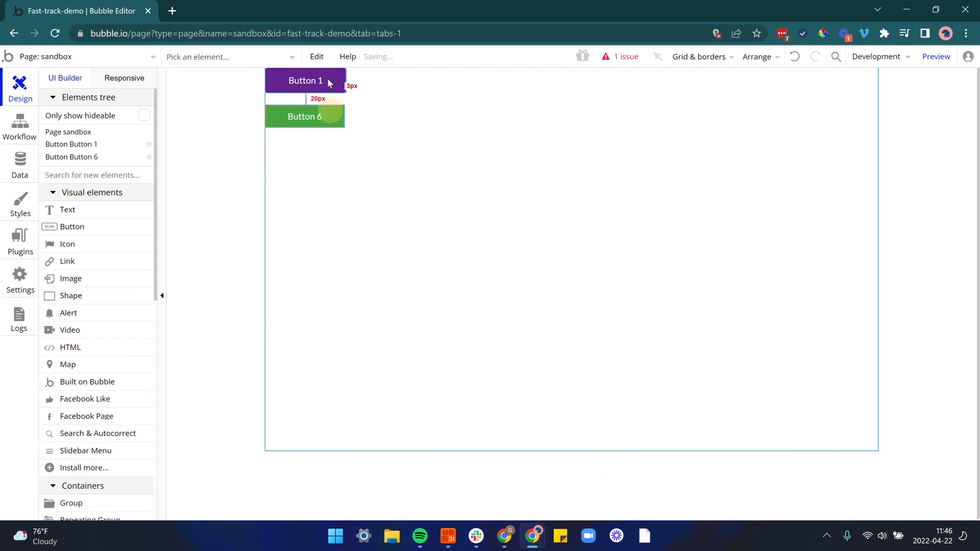
{"action": "key", "text": "Delete"}
{"action": "left_click", "coordinate": [328, 74]}
{"action": "key", "text": "Delete"}
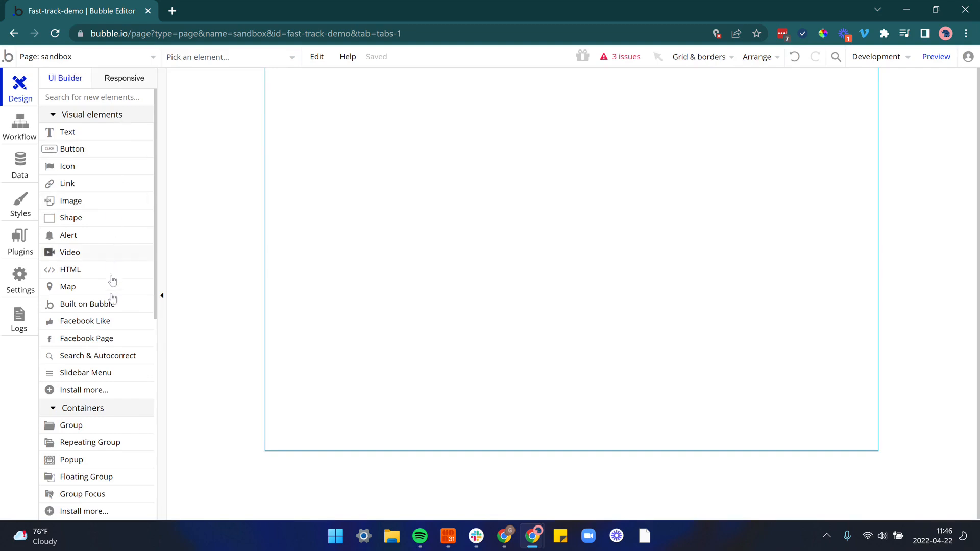
Step: Draw a new button about 153 px wide and 39 px high in the upper part of the empty page
{"action": "scroll", "coordinate": [112, 362], "scroll_direction": "down", "scroll_amount": 3}
{"action": "scroll", "coordinate": [112, 362], "scroll_direction": "up", "scroll_amount": 3}
{"action": "left_click", "coordinate": [92, 148]}
{"action": "left_click_drag", "start_coordinate": [313, 87], "coordinate": [412, 109]}
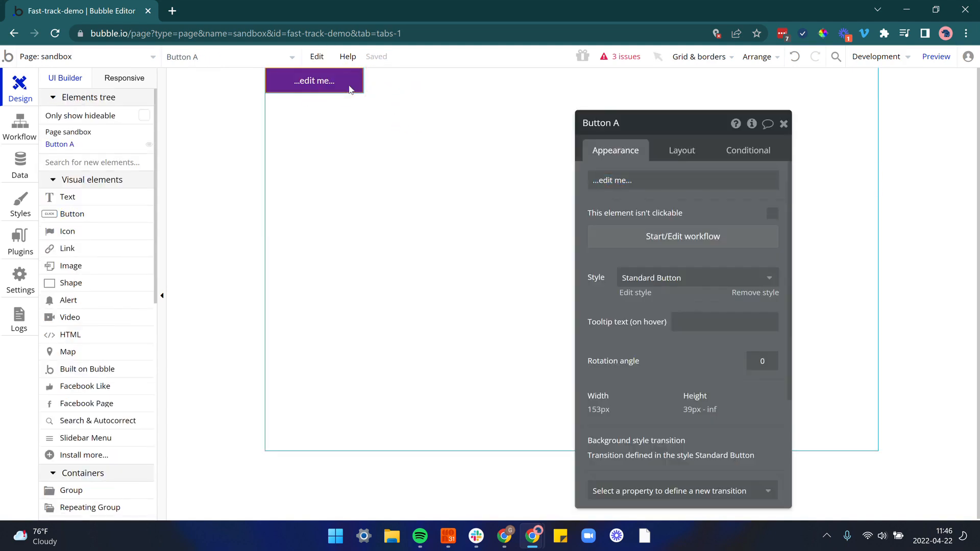
Step: Copy the new button and paste two duplicates below it in the page column
{"action": "key", "text": "ctrl+c"}
{"action": "key", "text": "ctrl+v"}
{"action": "left_click", "coordinate": [376, 171]}
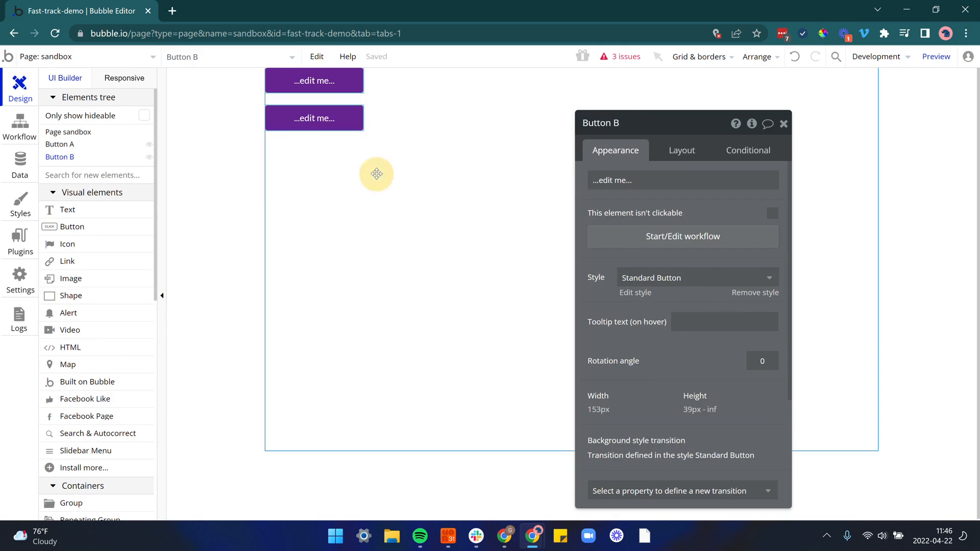
{"action": "key", "text": "ctrl+v"}
{"action": "left_click", "coordinate": [339, 162]}
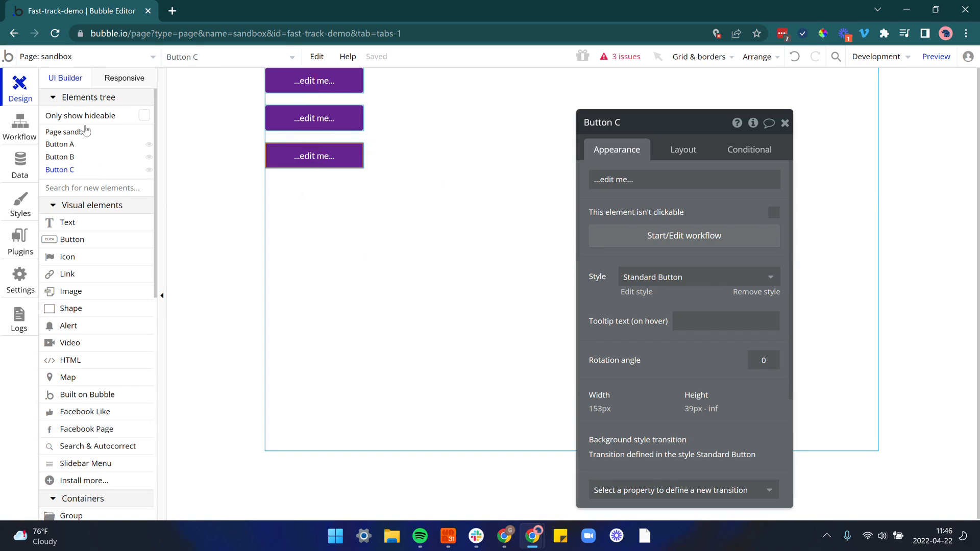
Step: Rename the first button element, Button A, as Button Start
{"action": "mouse_move", "coordinate": [83, 157]}
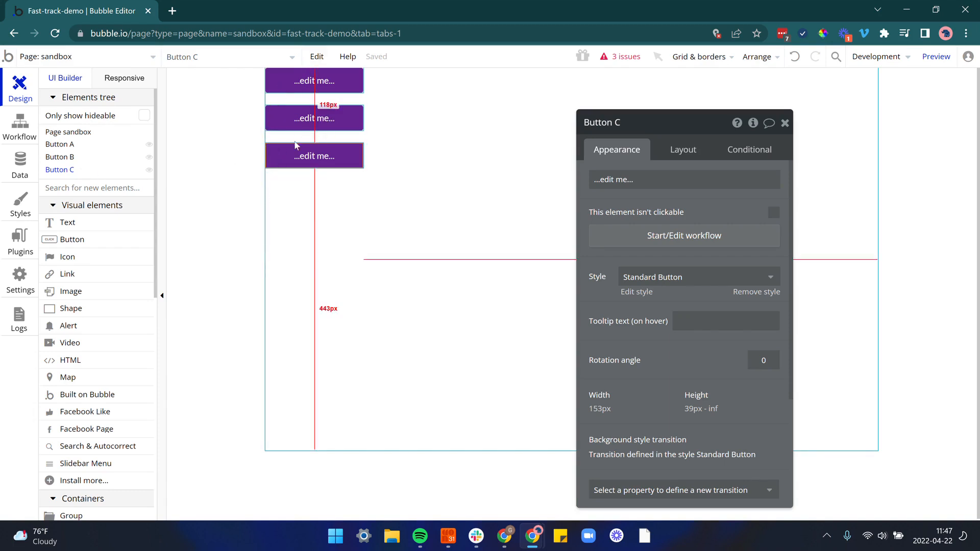
{"action": "left_click", "coordinate": [309, 76]}
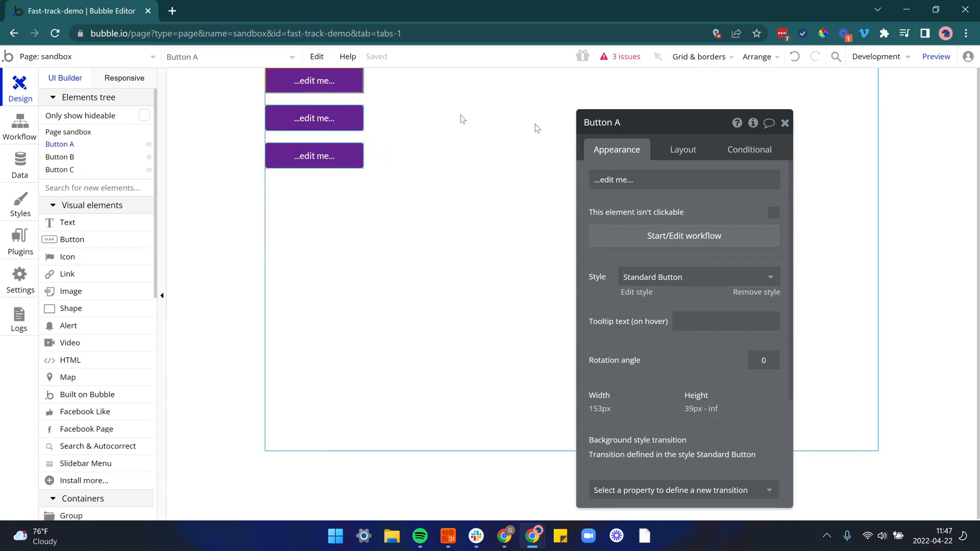
{"action": "left_click", "coordinate": [653, 121]}
{"action": "left_click_drag", "start_coordinate": [624, 127], "coordinate": [588, 127]}
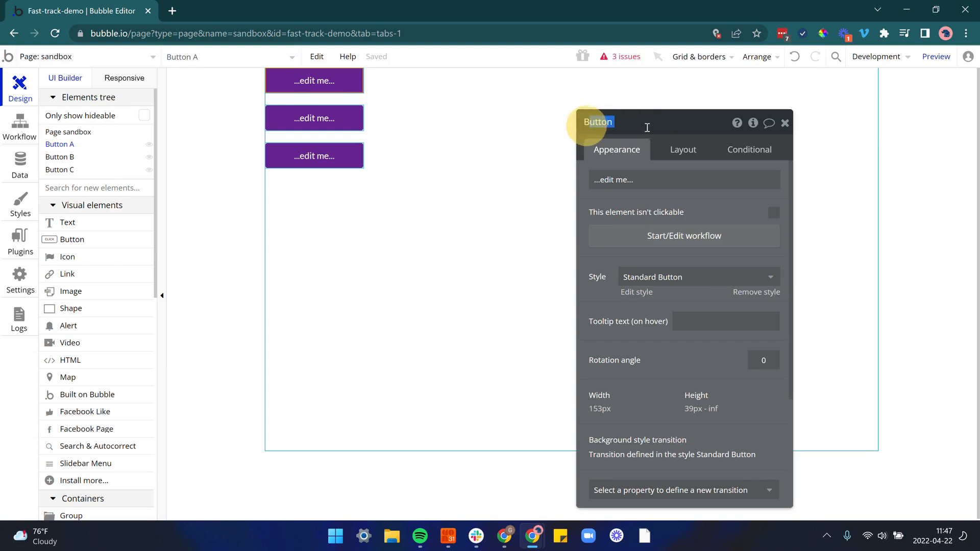
{"action": "left_click", "coordinate": [647, 128]}
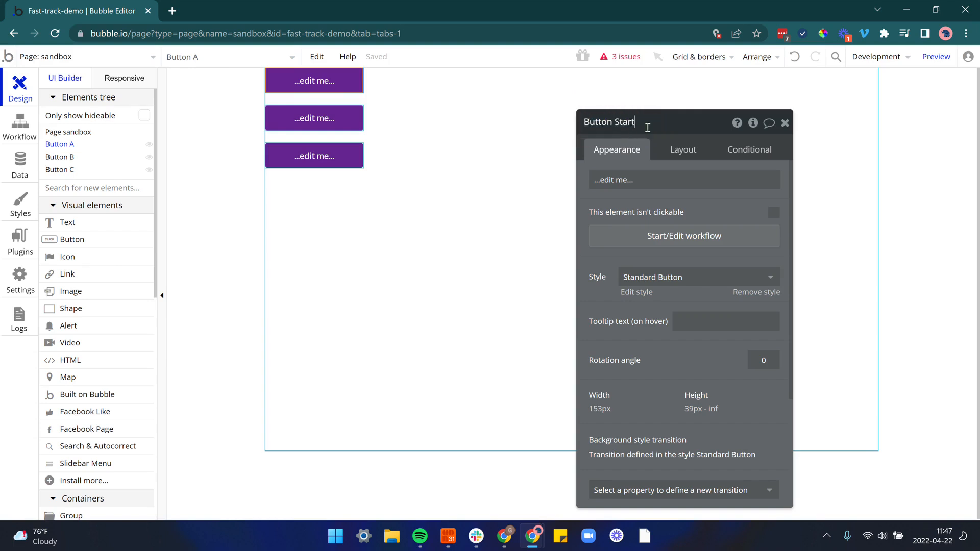
{"action": "type", "text": "Start"}
{"action": "key", "text": "Tab"}
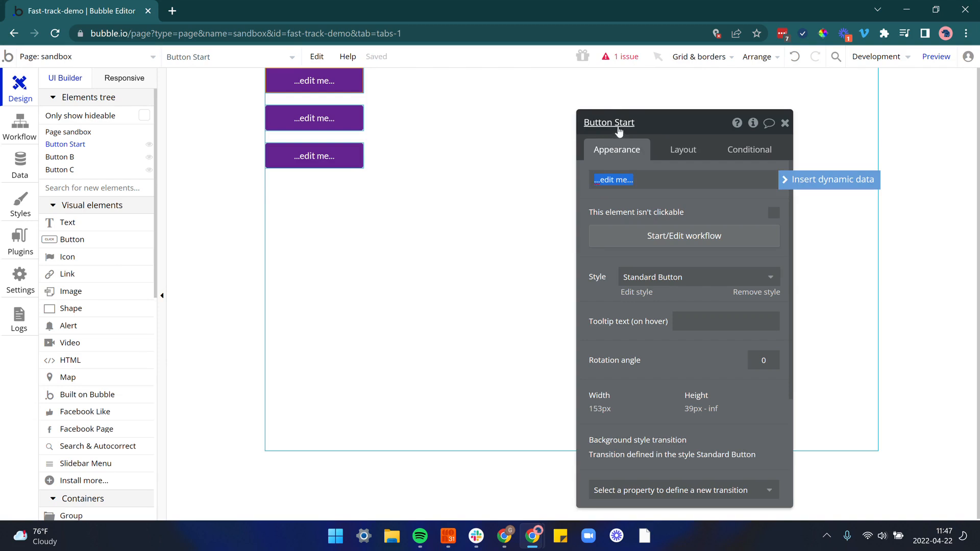
{"action": "left_click", "coordinate": [618, 126]}
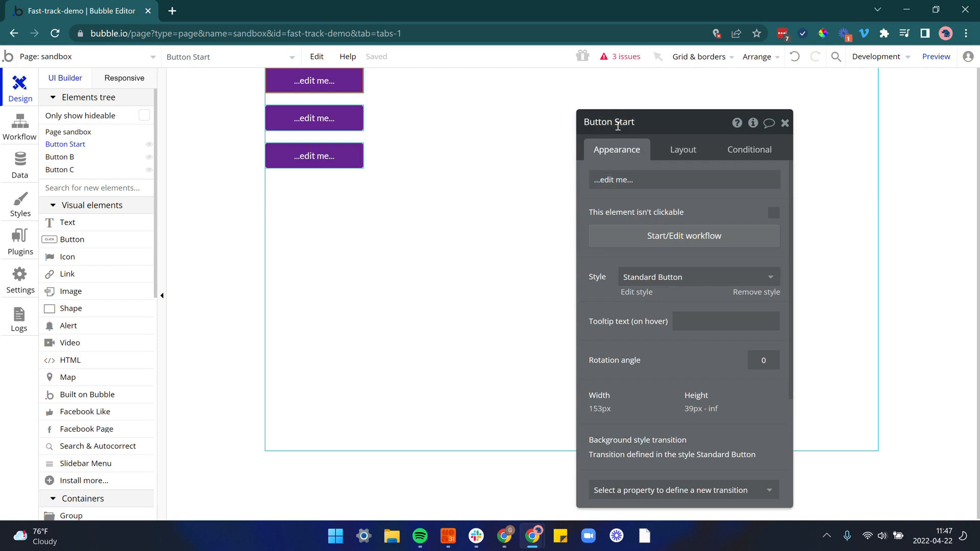
{"action": "left_click", "coordinate": [609, 185]}
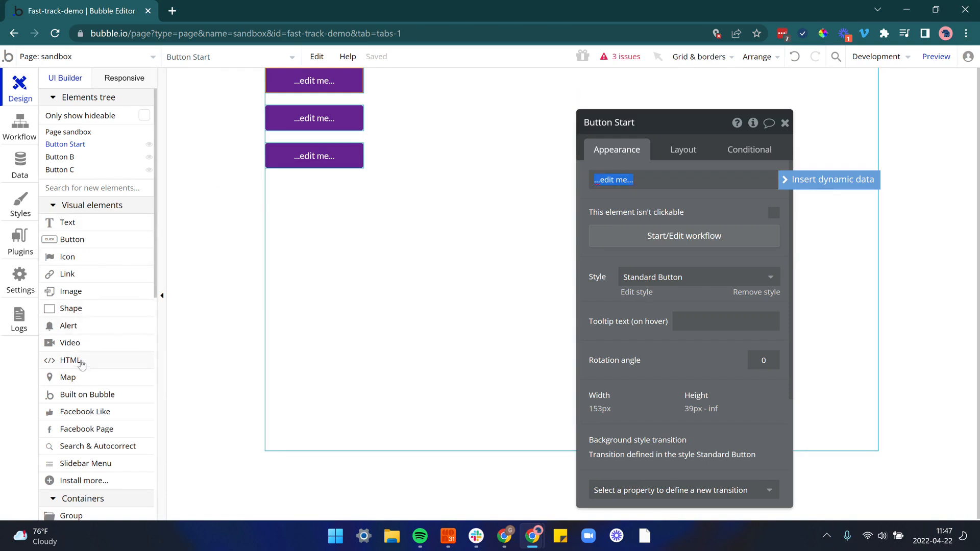
Step: Draw a map element about 134 by 86 px below the three buttons and rename it Map Driver Tracking
{"action": "left_click", "coordinate": [68, 377]}
{"action": "left_click_drag", "start_coordinate": [363, 177], "coordinate": [448, 232]}
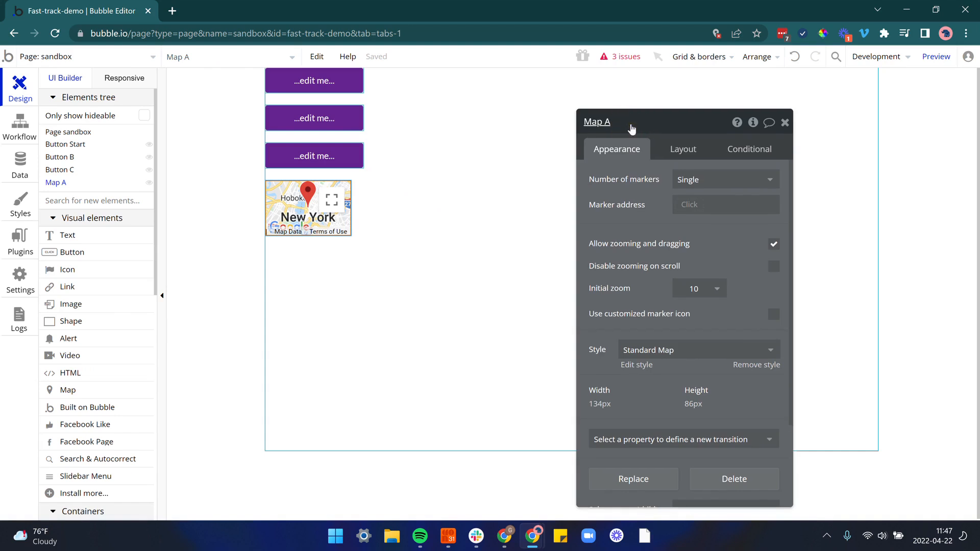
{"action": "left_click", "coordinate": [625, 125]}
{"action": "type", "text": "Driver Tracking"}
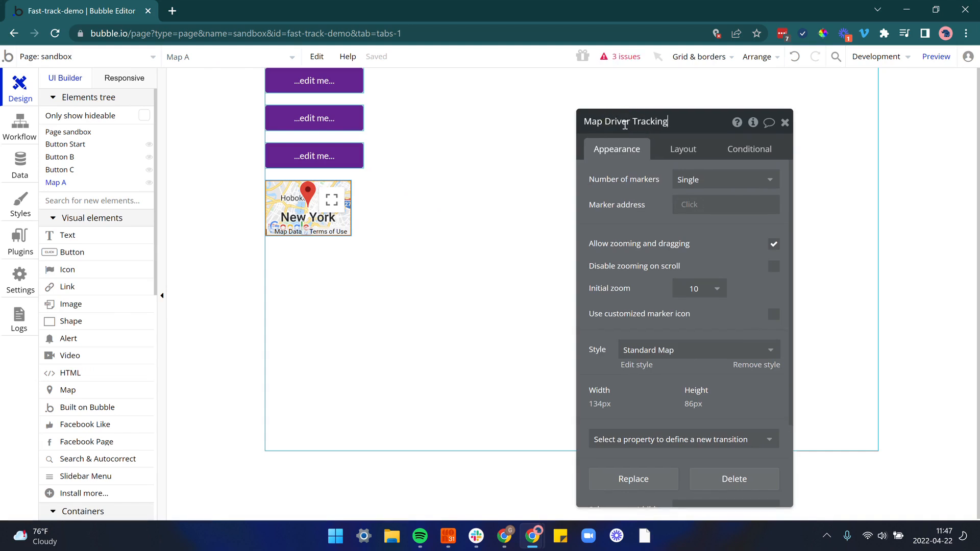
{"action": "left_click", "coordinate": [630, 172]}
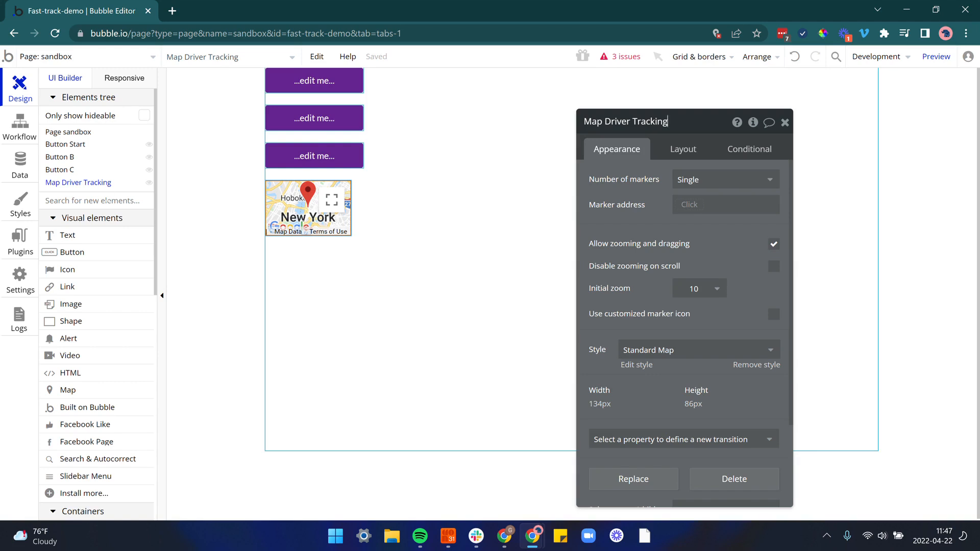
Step: Delete the Map Driver Tracking element from the page
{"action": "left_click_drag", "start_coordinate": [109, 191], "coordinate": [284, 207]}
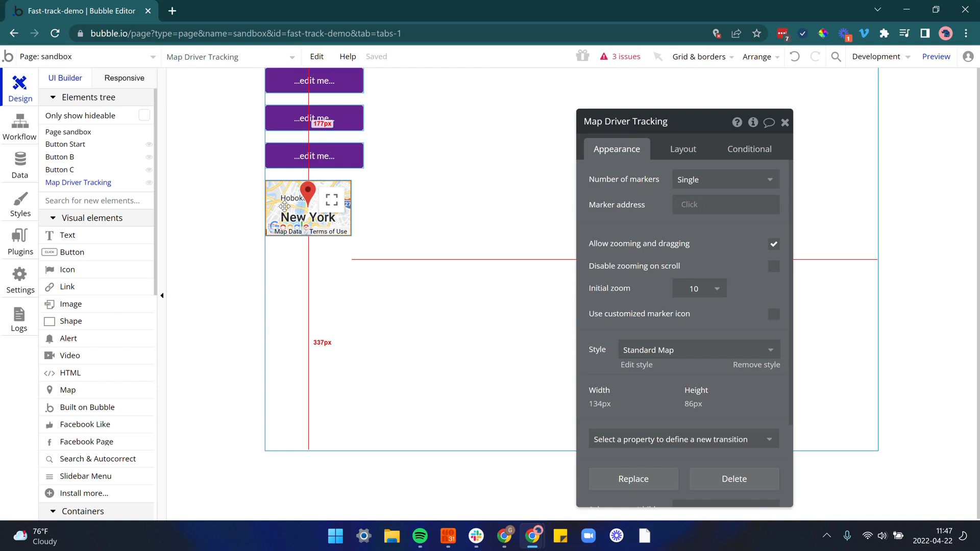
{"action": "left_click_drag", "start_coordinate": [284, 206], "coordinate": [284, 207]}
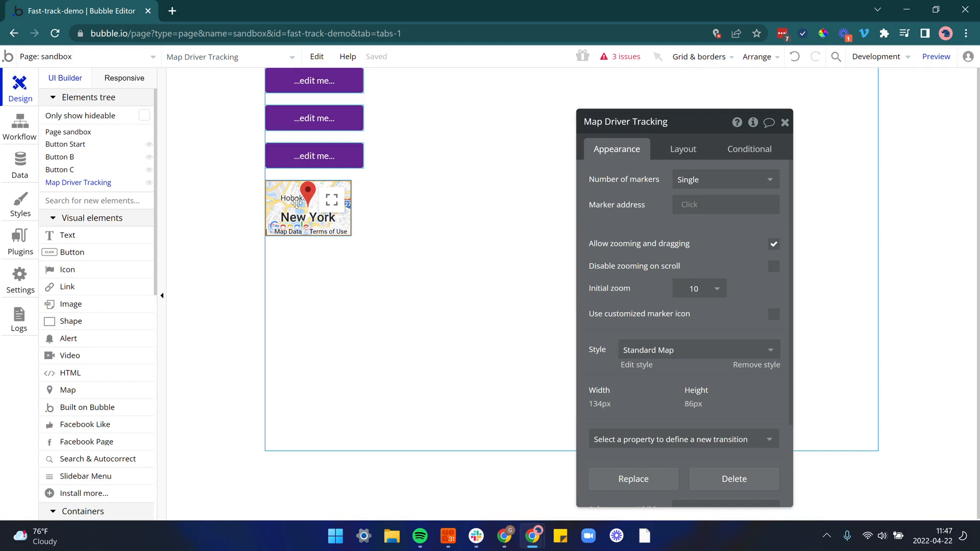
{"action": "key", "text": "Delete"}
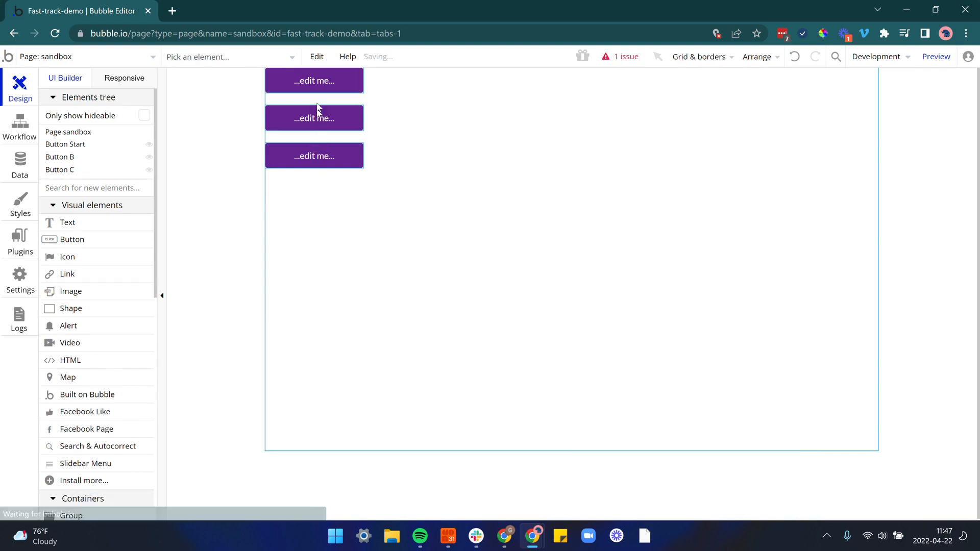
Step: Rename the second button element, Button B, as Button Stop
{"action": "left_click", "coordinate": [320, 81]}
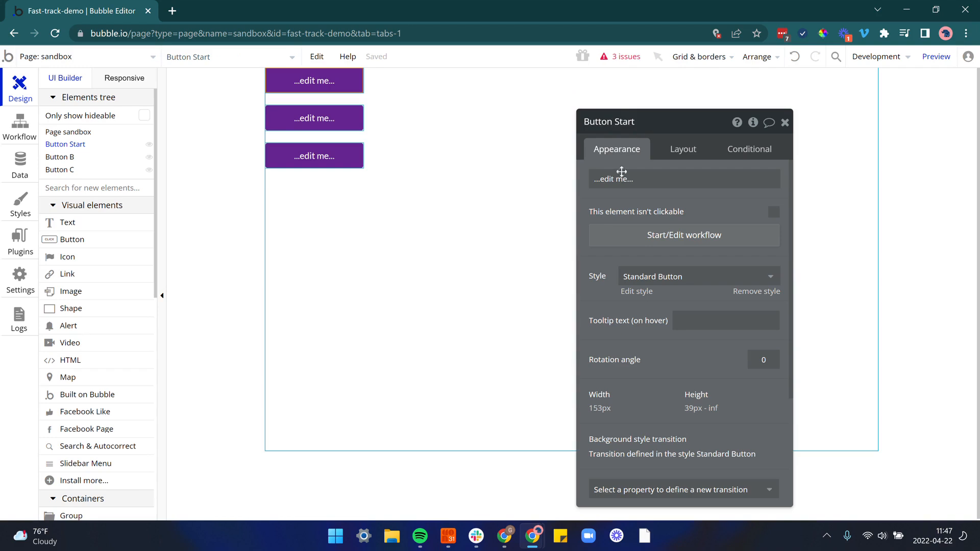
{"action": "left_click", "coordinate": [326, 115]}
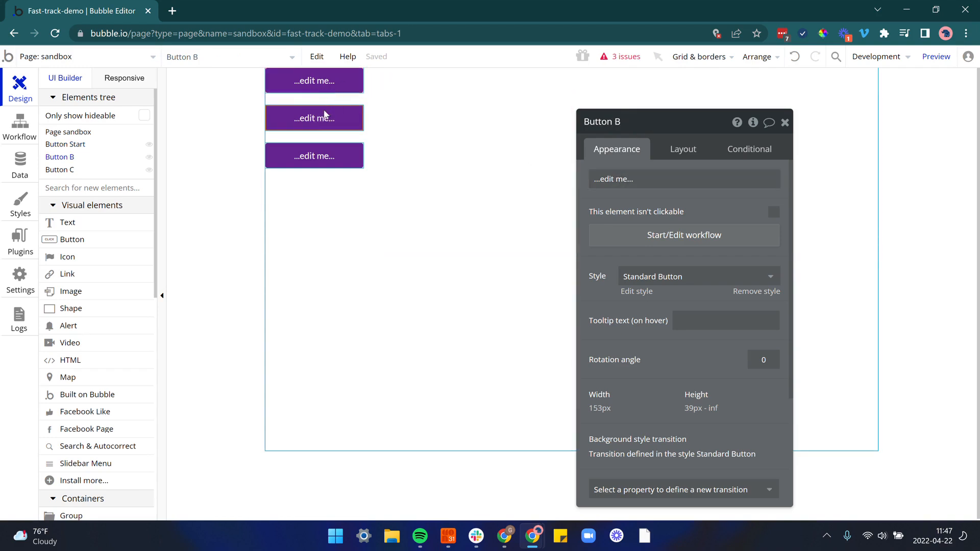
{"action": "left_click", "coordinate": [639, 121]}
{"action": "type", "text": "Stop"}
Step: Rename the third button element, Button C, as Button Pause
{"action": "left_click", "coordinate": [329, 158]}
{"action": "left_click", "coordinate": [624, 123]}
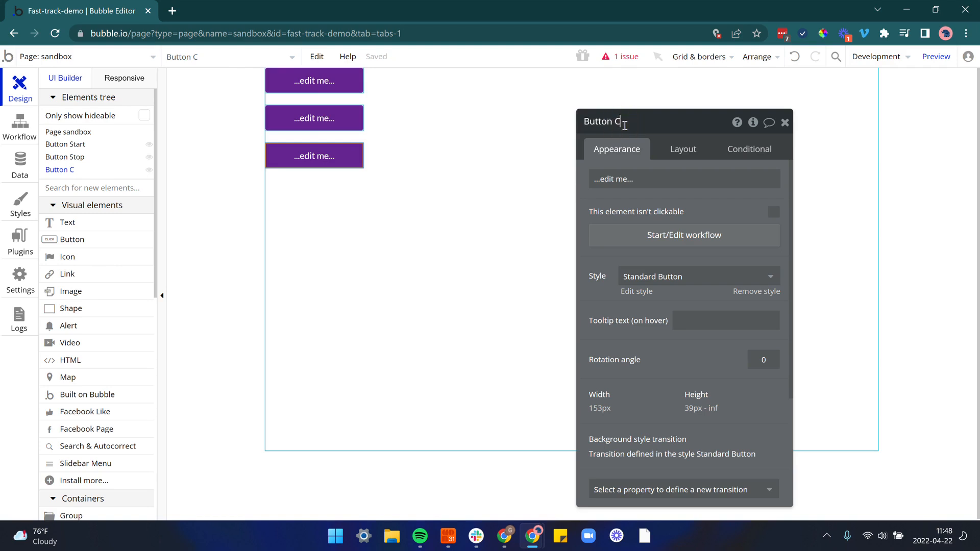
{"action": "key", "text": "BackSpace"}
{"action": "type", "text": "Pause"}
{"action": "left_click", "coordinate": [623, 143]}
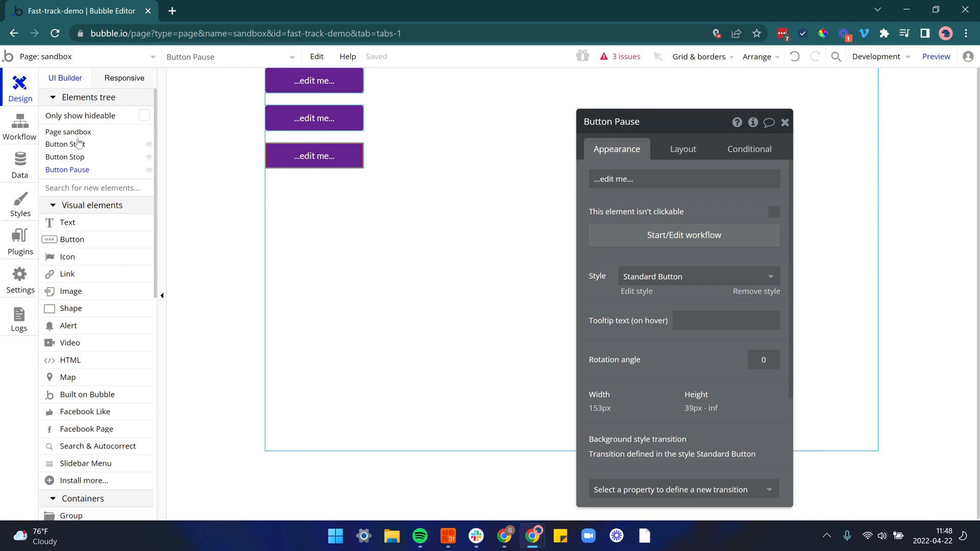
Step: Apply the Danger Button style to Button Start
{"action": "mouse_move", "coordinate": [77, 161]}
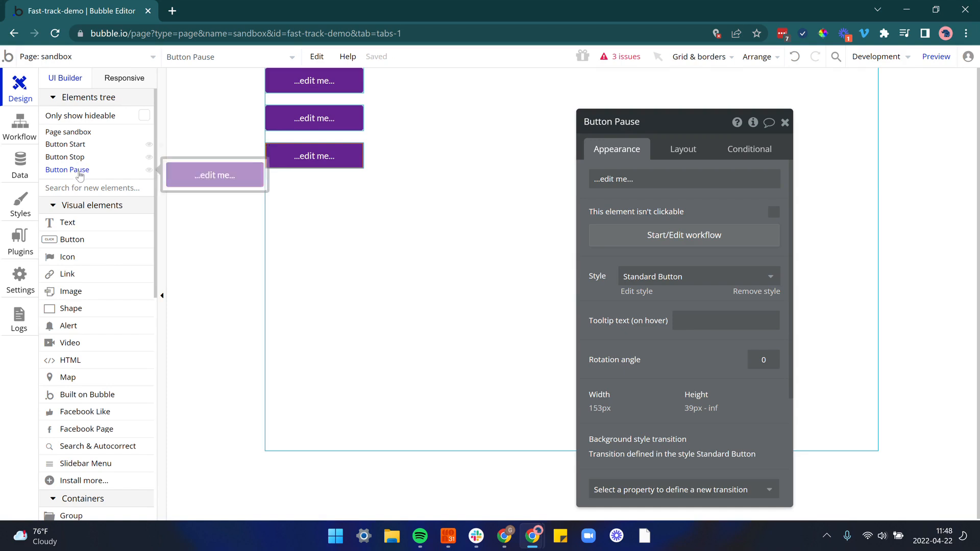
{"action": "left_click", "coordinate": [313, 91]}
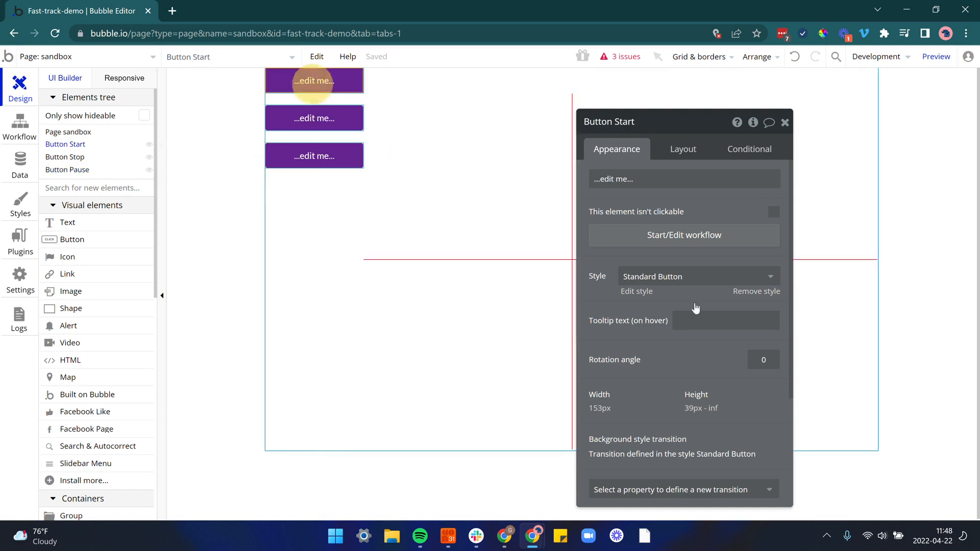
{"action": "left_click", "coordinate": [749, 284]}
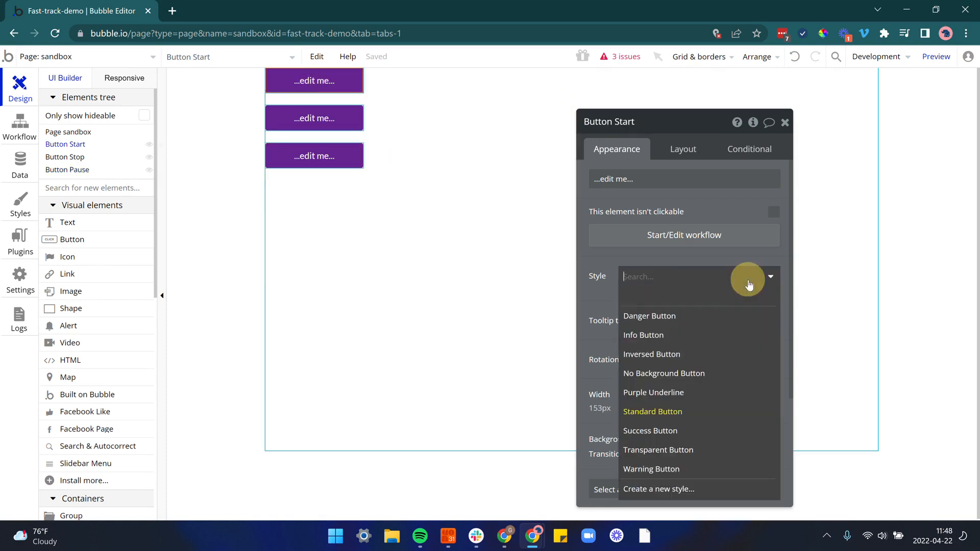
{"action": "left_click", "coordinate": [700, 317]}
Step: Apply the Danger Button style to Button Stop and the Success Button style to Button Start
{"action": "left_click", "coordinate": [328, 114]}
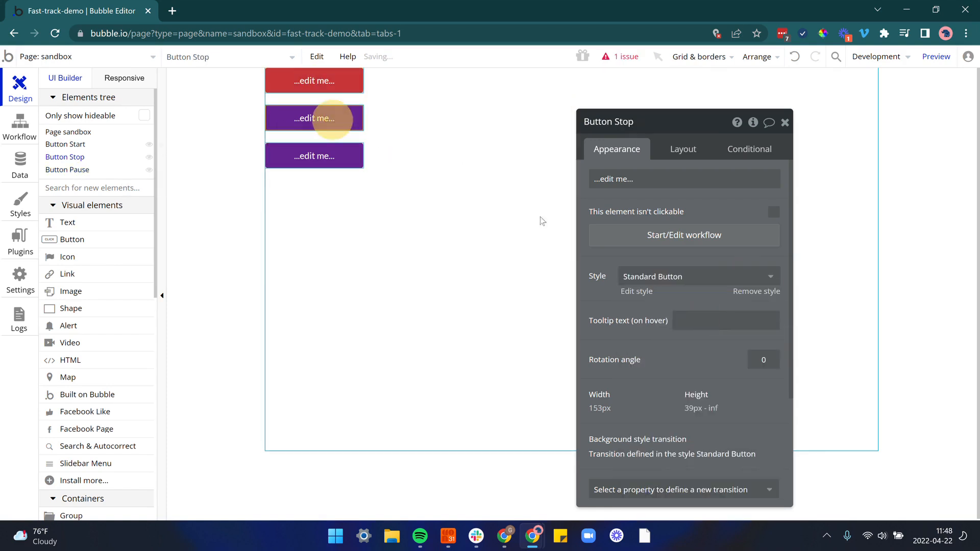
{"action": "left_click", "coordinate": [649, 276]}
{"action": "left_click", "coordinate": [650, 315]}
{"action": "left_click", "coordinate": [329, 84]}
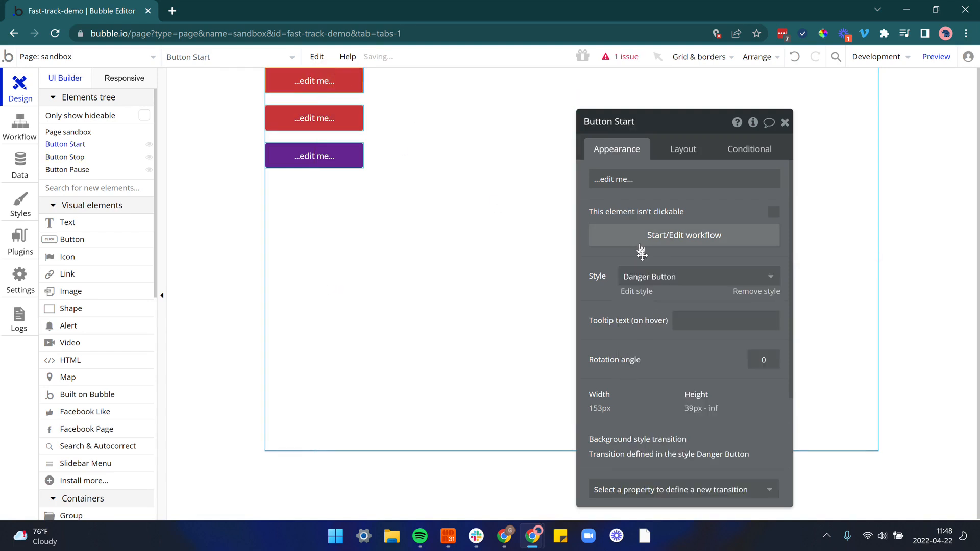
{"action": "left_click", "coordinate": [650, 277]}
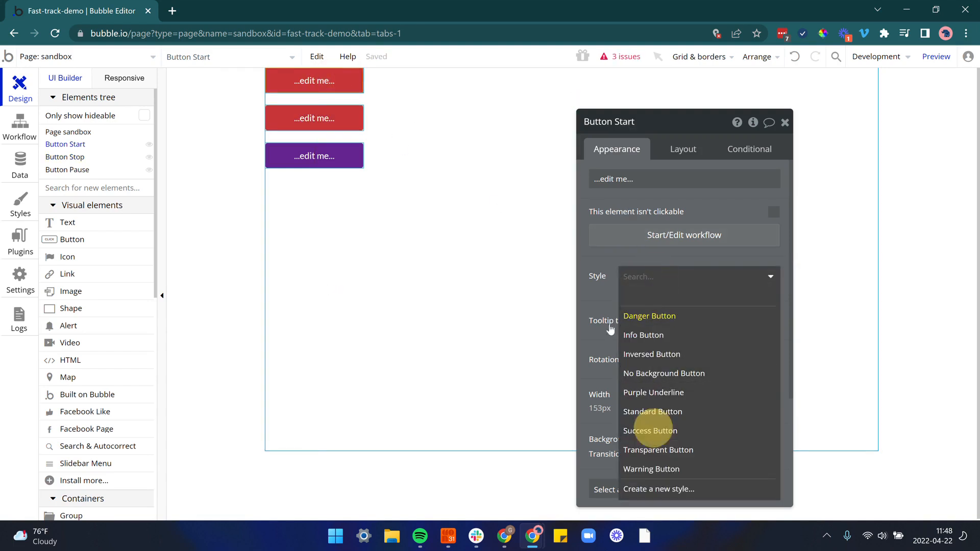
{"action": "left_click", "coordinate": [650, 431]}
Step: Apply the Warning Button style to Button Pause and move it above Button Start in the element order
{"action": "left_click", "coordinate": [314, 155]}
{"action": "left_click", "coordinate": [688, 279]}
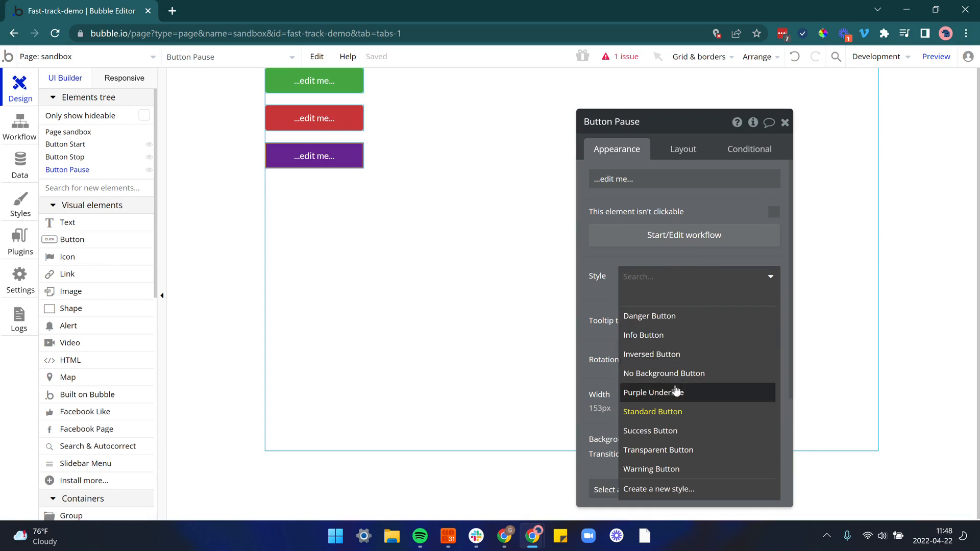
{"action": "left_click", "coordinate": [665, 476]}
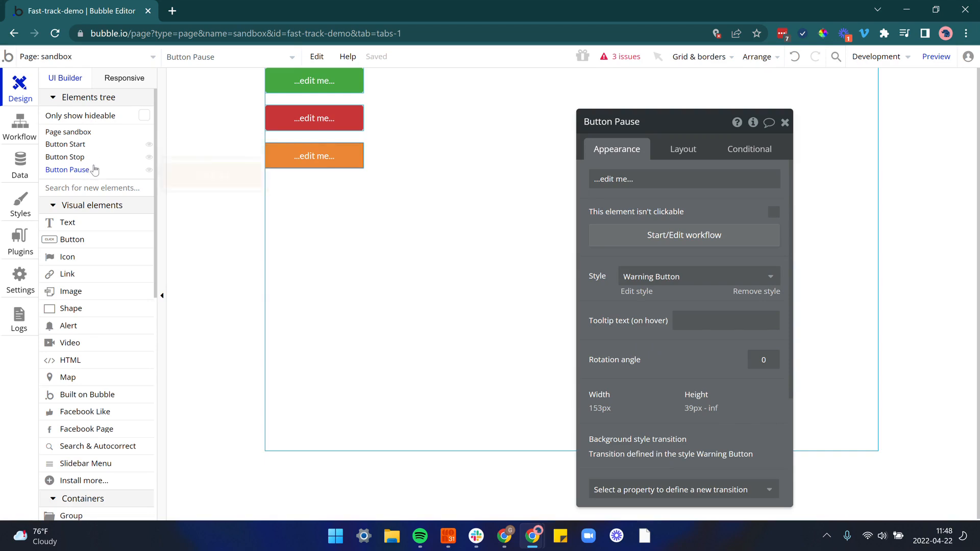
{"action": "mouse_move", "coordinate": [94, 170]}
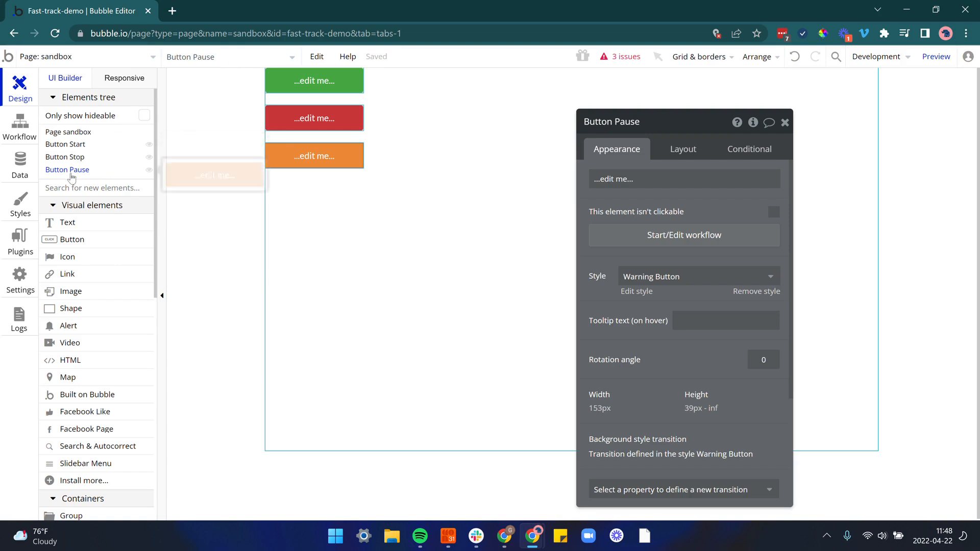
{"action": "left_click_drag", "start_coordinate": [67, 176], "coordinate": [74, 138]}
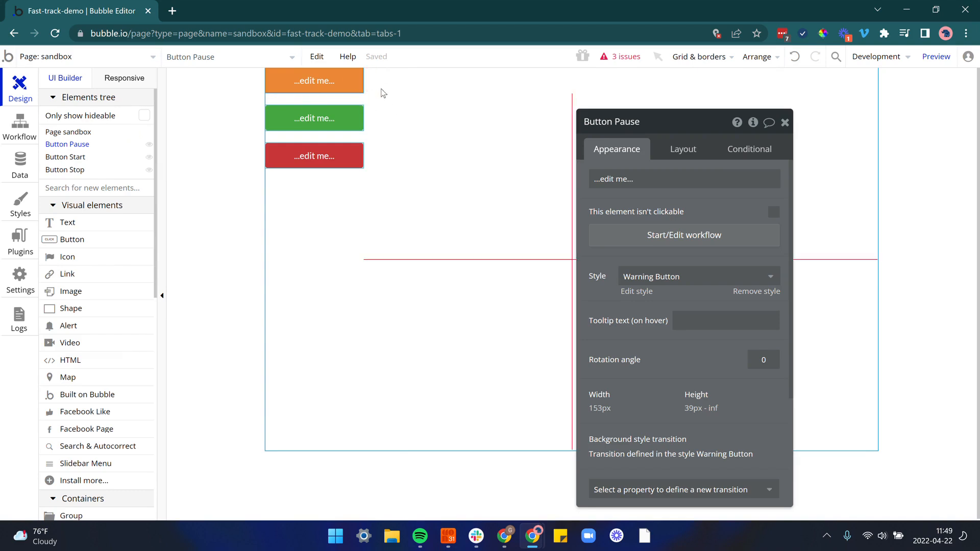
Step: Draw a Group container about 293 by 135 px on the page below the three buttons
{"action": "scroll", "coordinate": [102, 309], "scroll_direction": "down", "scroll_amount": 3}
{"action": "left_click", "coordinate": [85, 389]}
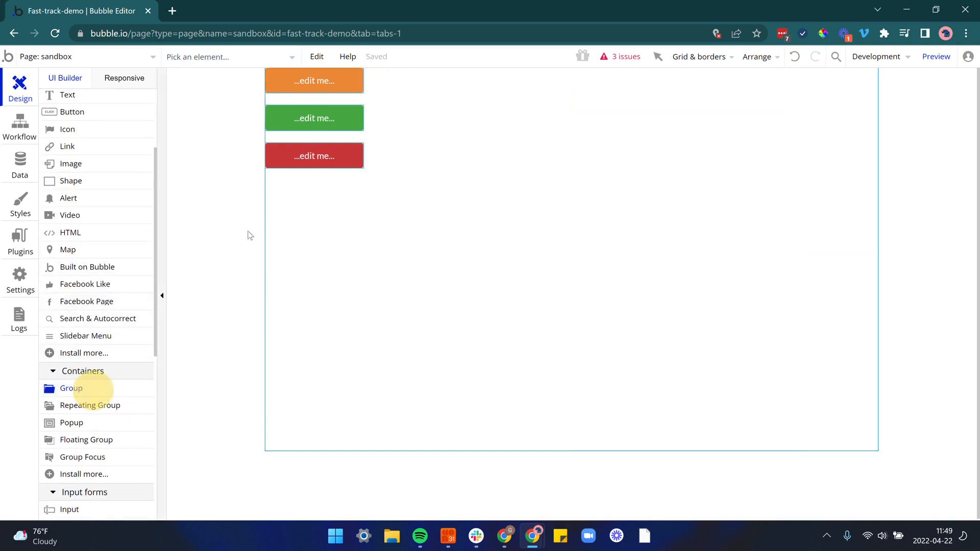
{"action": "mouse_move", "coordinate": [281, 179]}
{"action": "left_mouse_down"}
{"action": "mouse_move", "coordinate": [457, 217]}
{"action": "mouse_move", "coordinate": [466, 262]}
{"action": "left_mouse_up"}
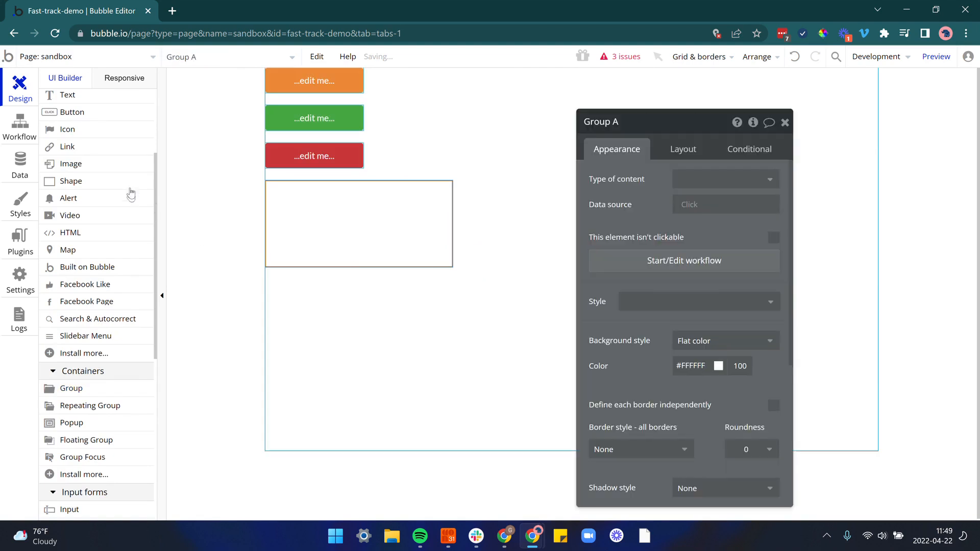
{"action": "scroll", "coordinate": [118, 189], "scroll_direction": "up", "scroll_amount": 5}
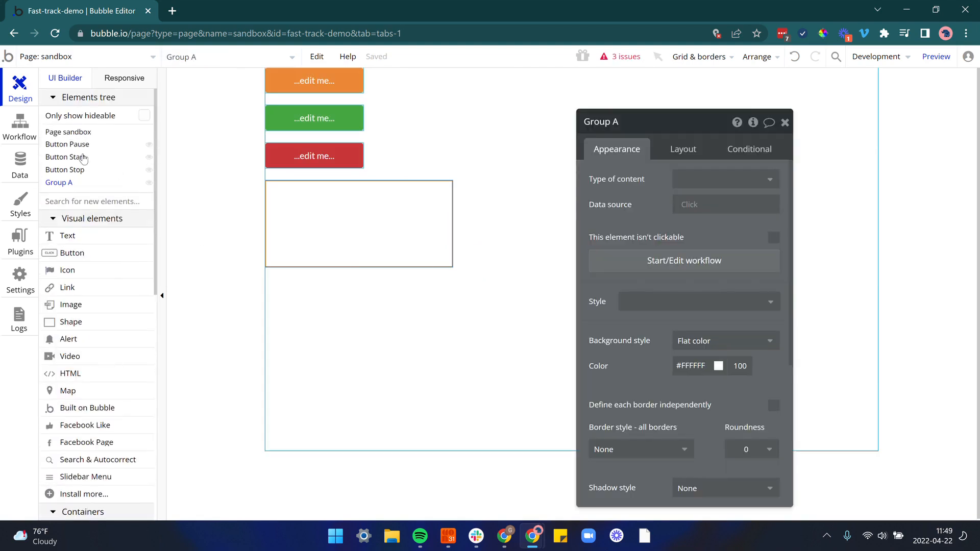
Step: Move Button Pause and Button Stop into Group A in the Elements tree and select each nested button
{"action": "left_click_drag", "start_coordinate": [73, 145], "coordinate": [64, 173]}
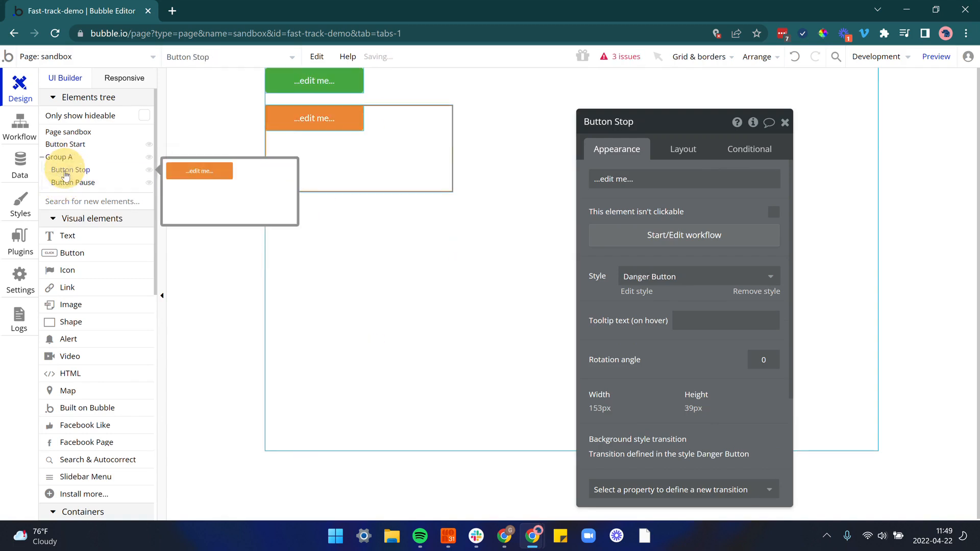
{"action": "left_click", "coordinate": [71, 184]}
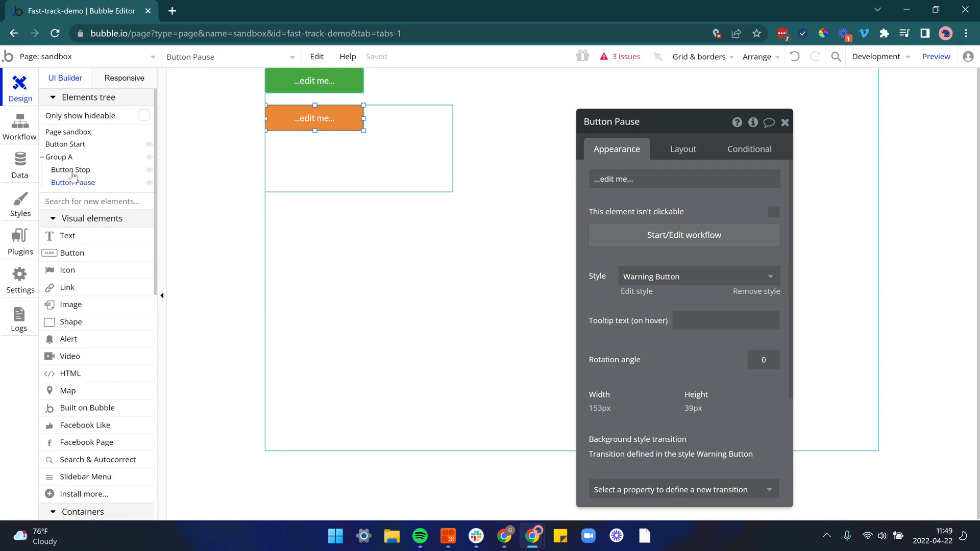
{"action": "left_click", "coordinate": [71, 170]}
Step: Set Group A's container layout to Column and move Button Stop and Button Pause out of it, directly below Button Start
{"action": "left_click", "coordinate": [338, 166]}
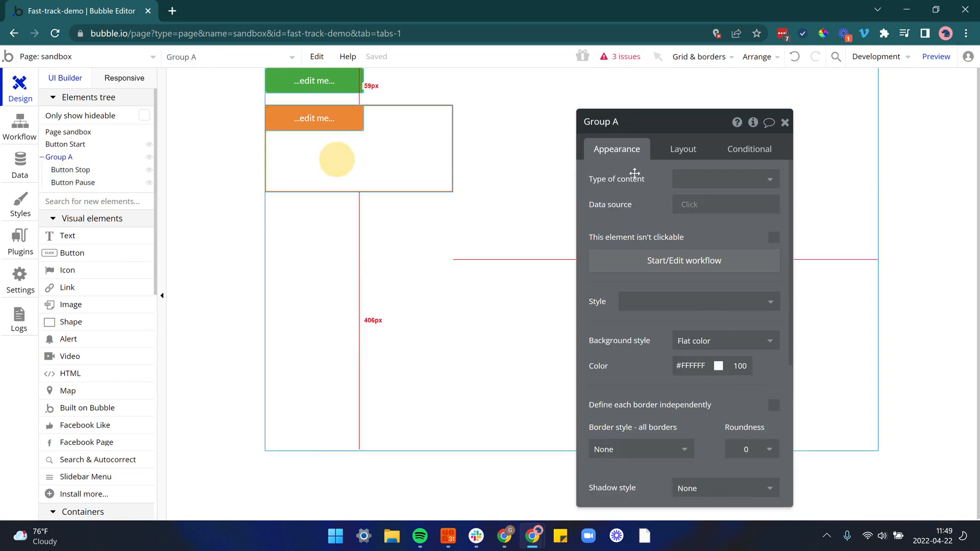
{"action": "left_click", "coordinate": [669, 149]}
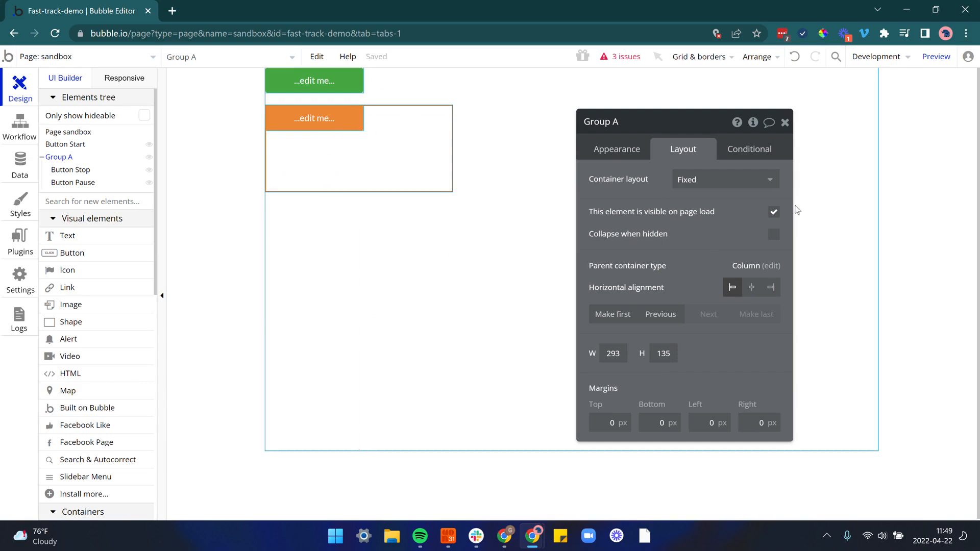
{"action": "left_click", "coordinate": [733, 180]}
{"action": "left_click", "coordinate": [716, 256]}
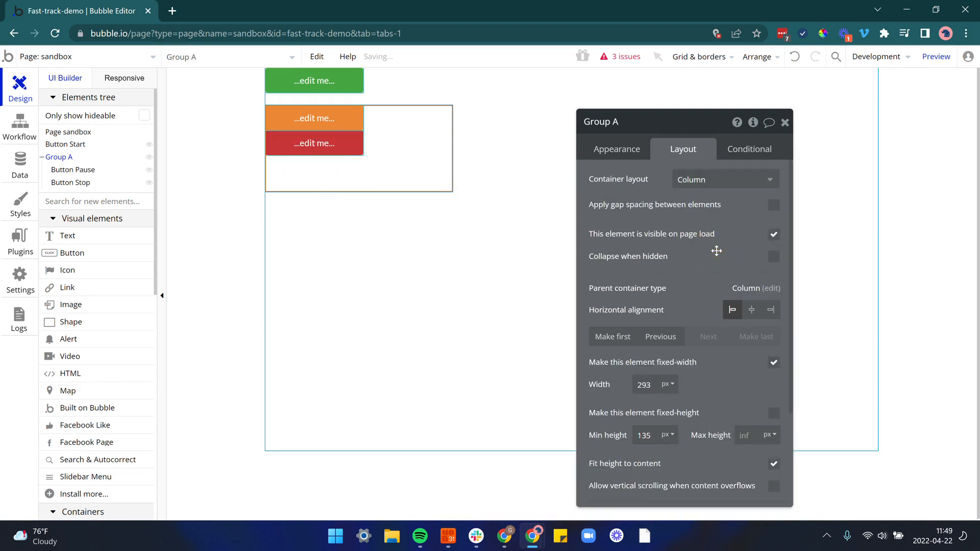
{"action": "mouse_move", "coordinate": [68, 188]}
{"action": "left_mouse_down"}
{"action": "mouse_move", "coordinate": [87, 162]}
{"action": "mouse_move", "coordinate": [90, 170]}
{"action": "mouse_move", "coordinate": [69, 150]}
{"action": "mouse_move", "coordinate": [72, 180]}
{"action": "mouse_move", "coordinate": [68, 172]}
{"action": "left_mouse_up"}
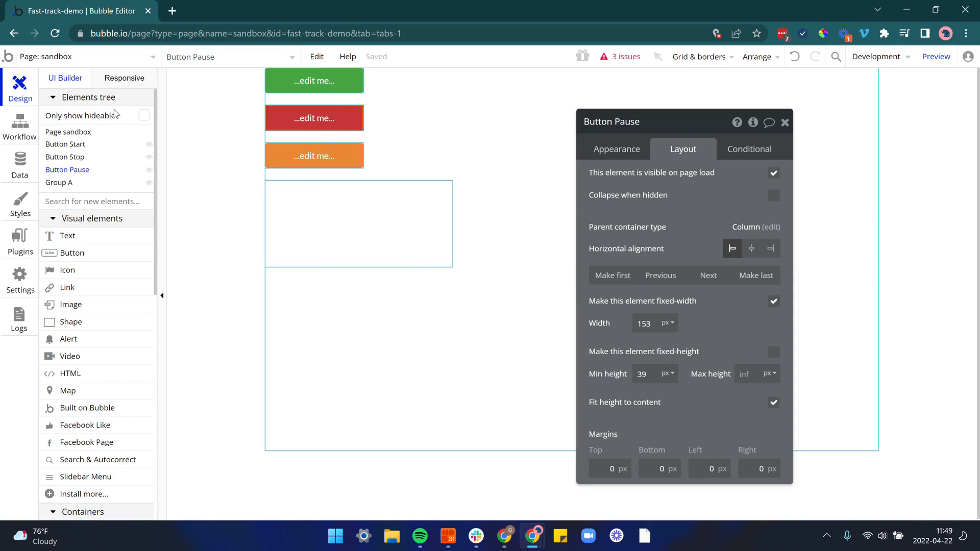
Step: Show only hideable elements in the Elements tree and make Button Start not visible on page load
{"action": "left_click", "coordinate": [145, 117]}
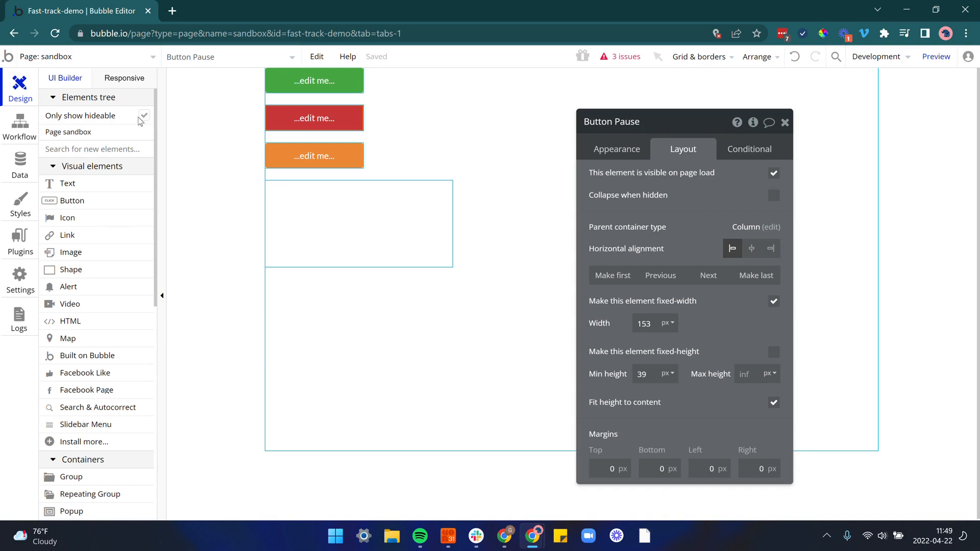
{"action": "left_click", "coordinate": [306, 87]}
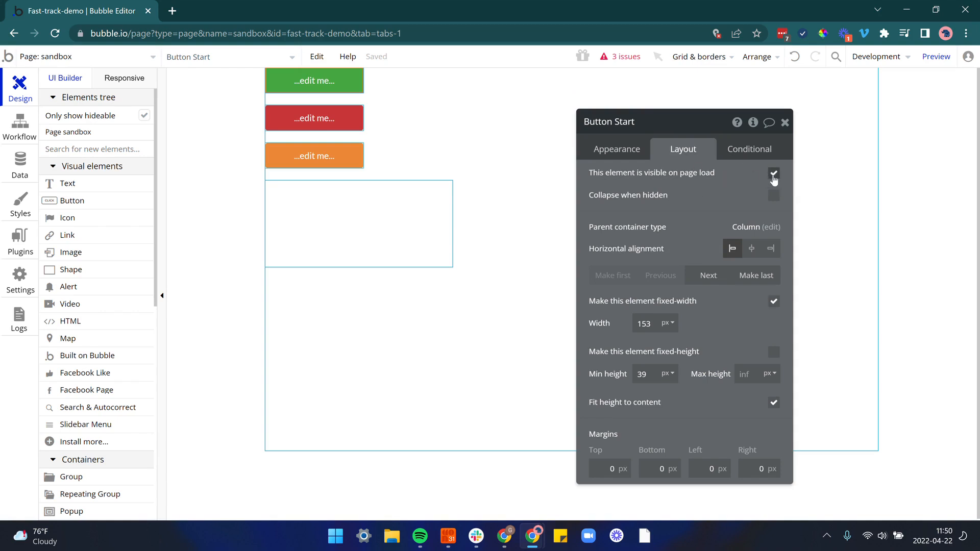
{"action": "left_click", "coordinate": [772, 175]}
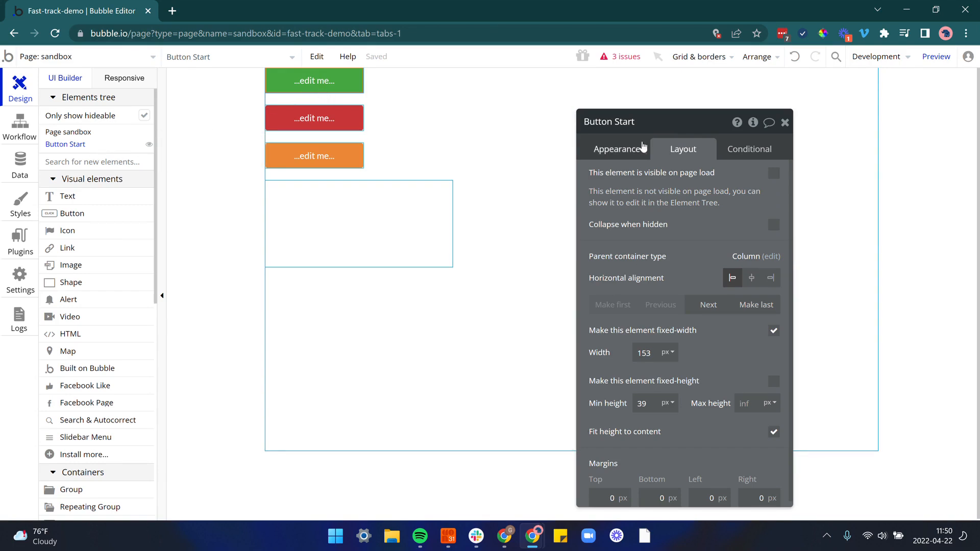
Step: Compare the Elements tree with and without the hideable-only filter, finishing with the filter off
{"action": "left_click", "coordinate": [144, 116]}
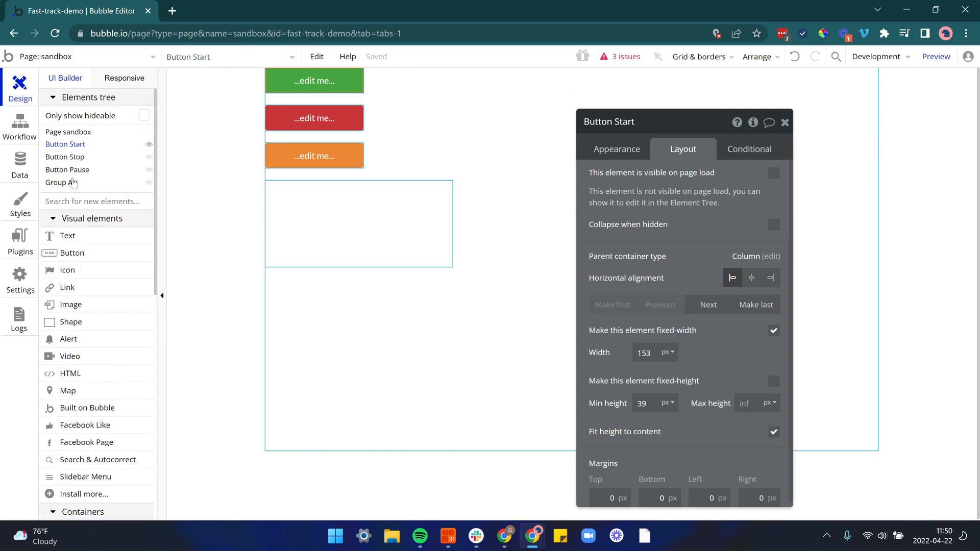
{"action": "left_click", "coordinate": [145, 116]}
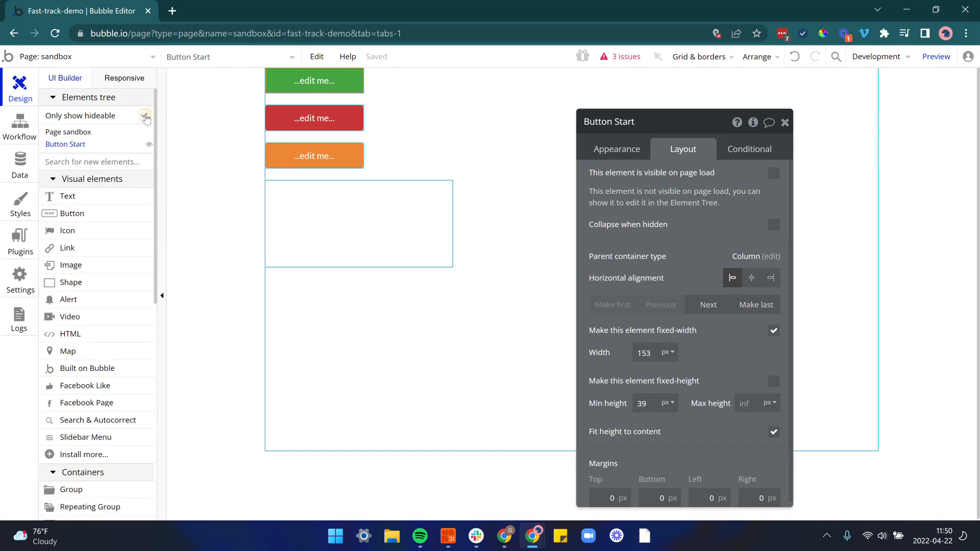
{"action": "mouse_move", "coordinate": [80, 151]}
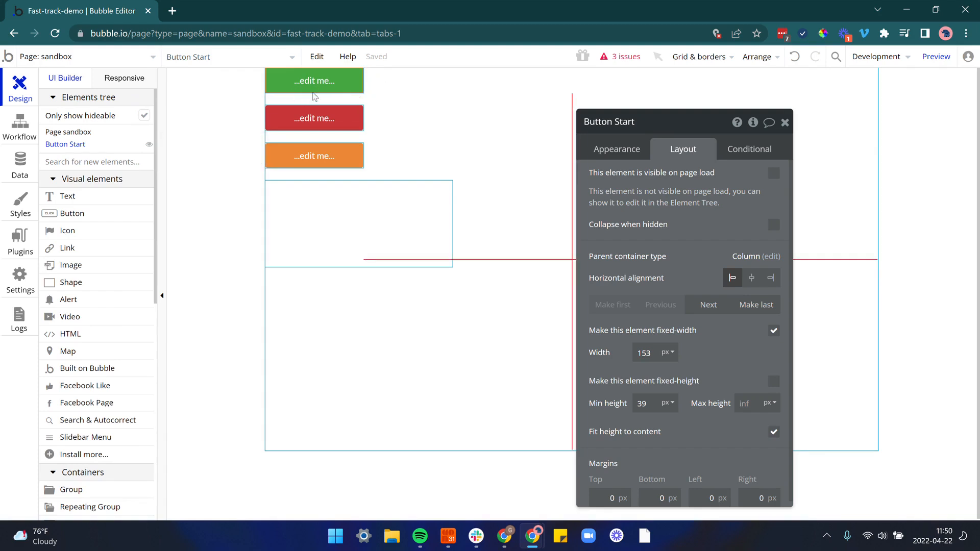
{"action": "left_click", "coordinate": [144, 116]}
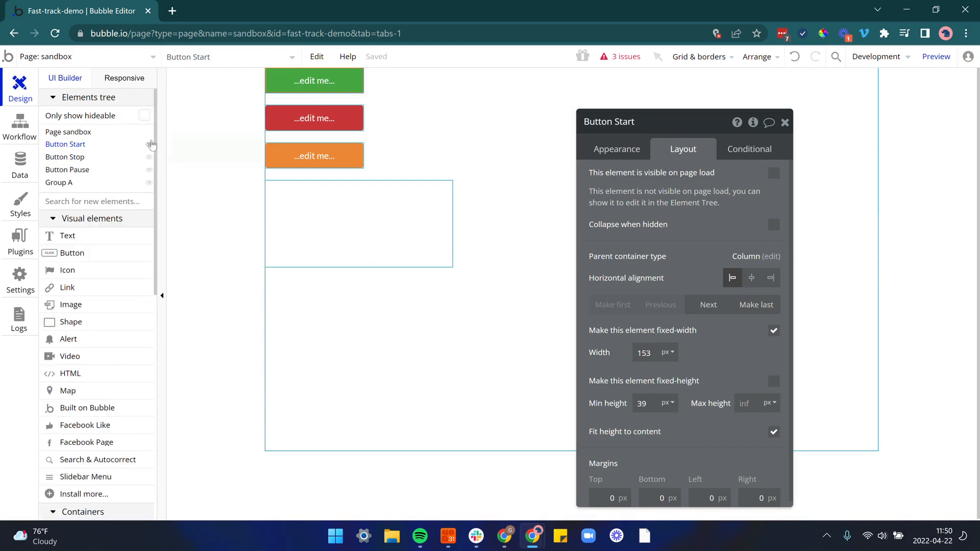
Step: Toggle the editor visibility of Button Start, Button Stop and Button Pause off and back on from the Elements tree
{"action": "left_click", "coordinate": [150, 147]}
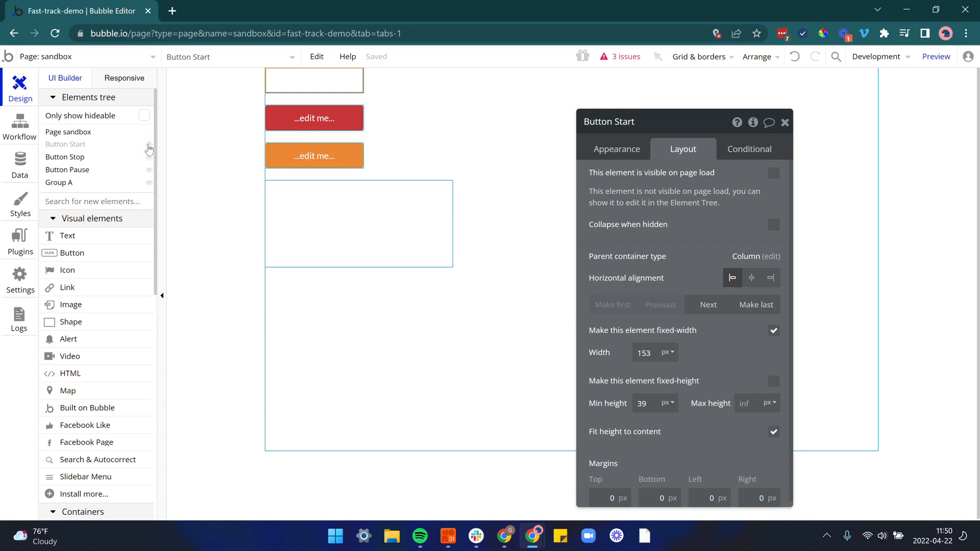
{"action": "left_click", "coordinate": [148, 144]}
{"action": "left_click", "coordinate": [149, 157]}
{"action": "left_click", "coordinate": [149, 157]}
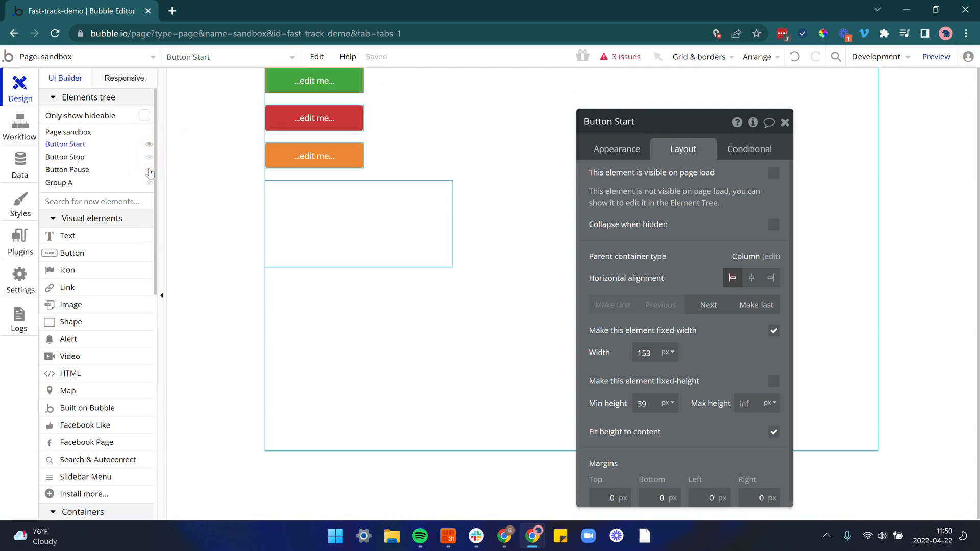
{"action": "left_click", "coordinate": [149, 170]}
{"action": "left_click", "coordinate": [149, 170]}
{"action": "left_click", "coordinate": [149, 170]}
{"action": "left_click", "coordinate": [149, 170]}
{"action": "left_click", "coordinate": [148, 157]}
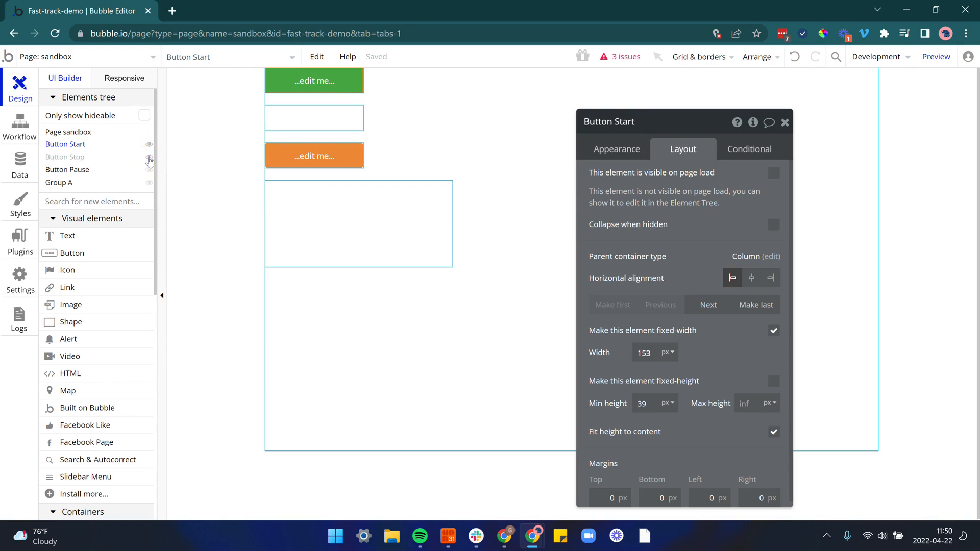
{"action": "left_click", "coordinate": [149, 157]}
{"action": "left_click", "coordinate": [149, 145]}
{"action": "left_click", "coordinate": [149, 145]}
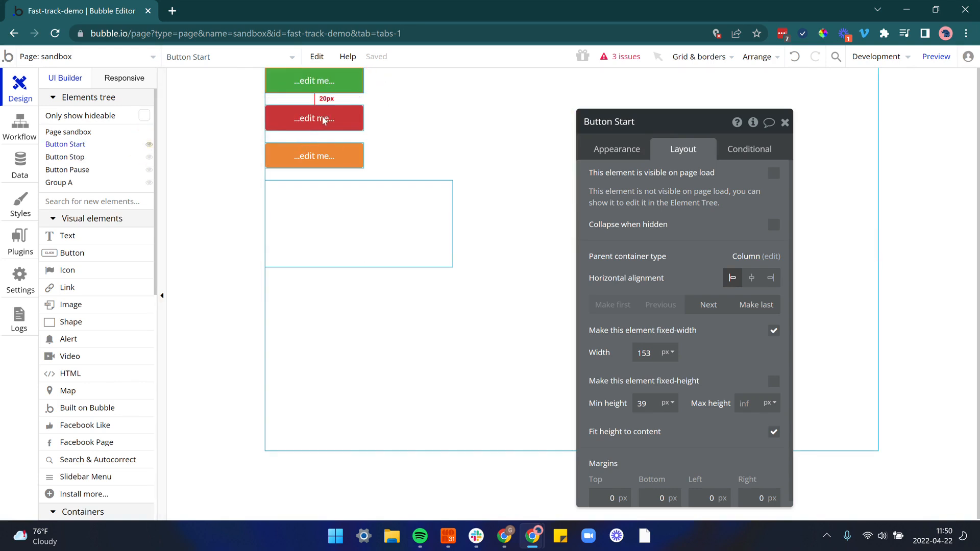
Step: Browse the new-element palette, search it for "video" and "input", and clear the search
{"action": "mouse_move", "coordinate": [130, 159]}
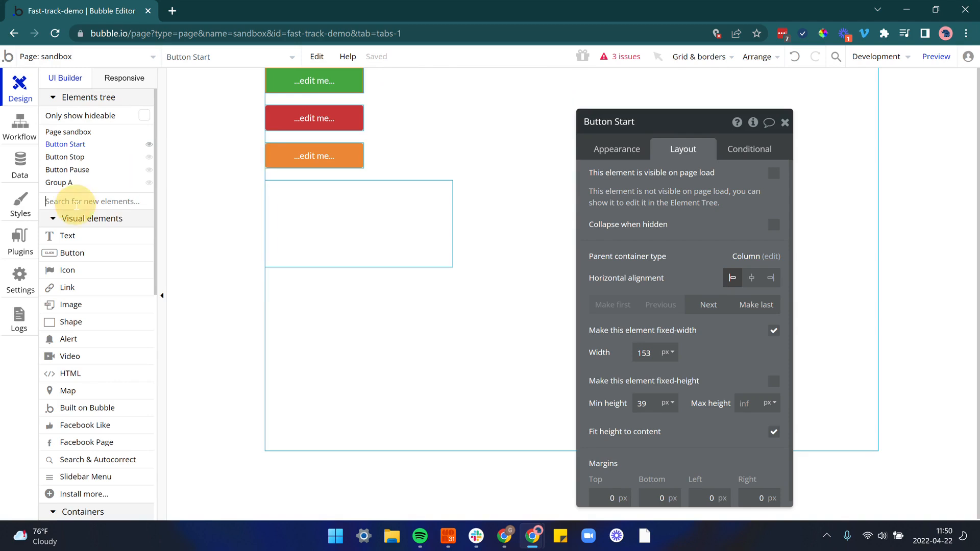
{"action": "scroll", "coordinate": [88, 280], "scroll_direction": "down", "scroll_amount": 2}
{"action": "scroll", "coordinate": [88, 284], "scroll_direction": "up", "scroll_amount": 2}
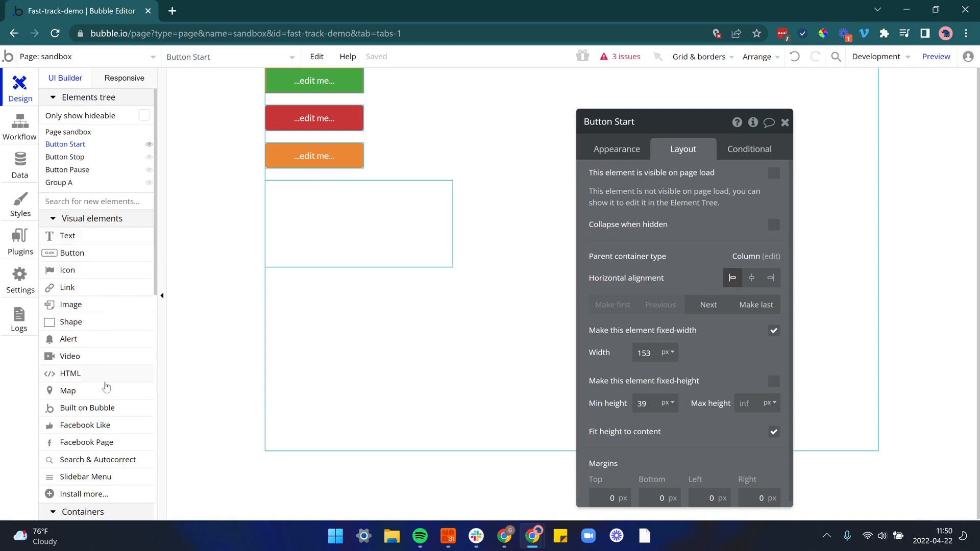
{"action": "scroll", "coordinate": [105, 387], "scroll_direction": "down", "scroll_amount": 3}
{"action": "scroll", "coordinate": [100, 245], "scroll_direction": "up", "scroll_amount": 1}
{"action": "scroll", "coordinate": [100, 235], "scroll_direction": "up", "scroll_amount": 1}
{"action": "type", "text": "video"}
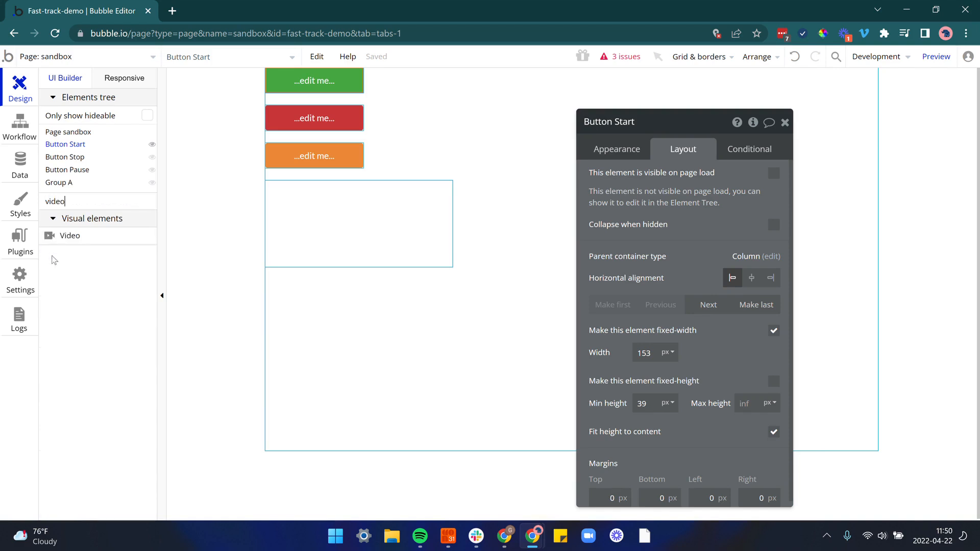
{"action": "key", "text": "ctrl+a"}
{"action": "type", "text": "inpu"}
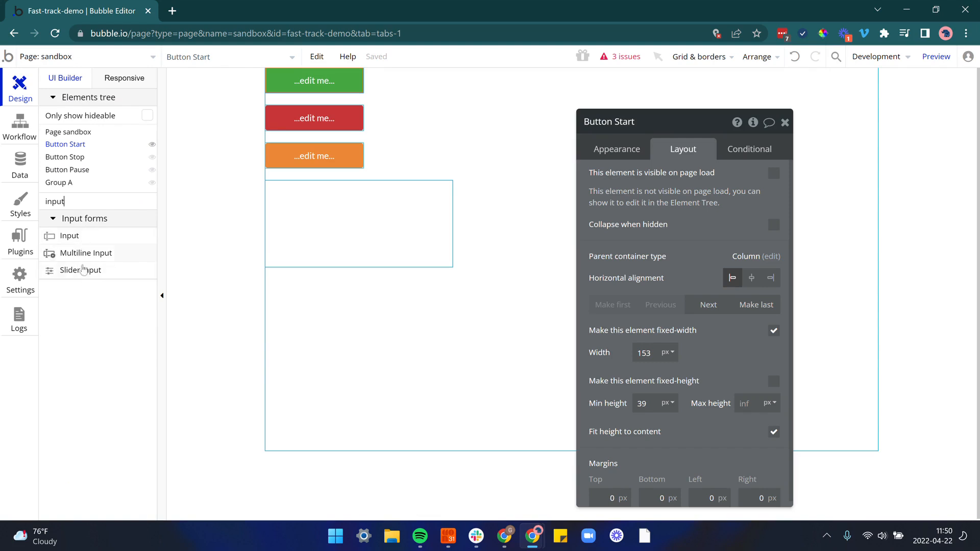
{"action": "double_click", "coordinate": [80, 202]}
{"action": "key", "text": "BackSpace"}
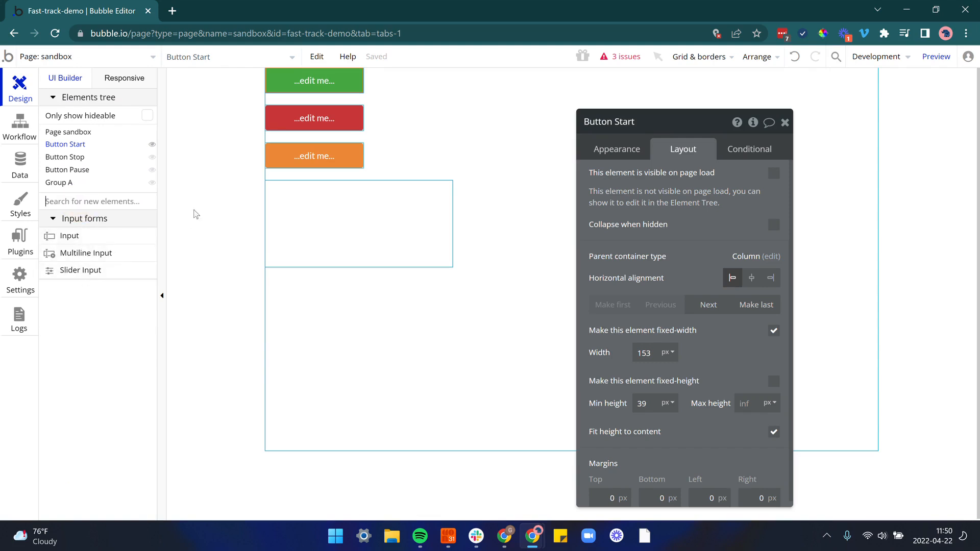
Step: Select Button Stop through the element search, and Button Start, Button Pause and Group A through the Elements tree
{"action": "left_click", "coordinate": [195, 57]}
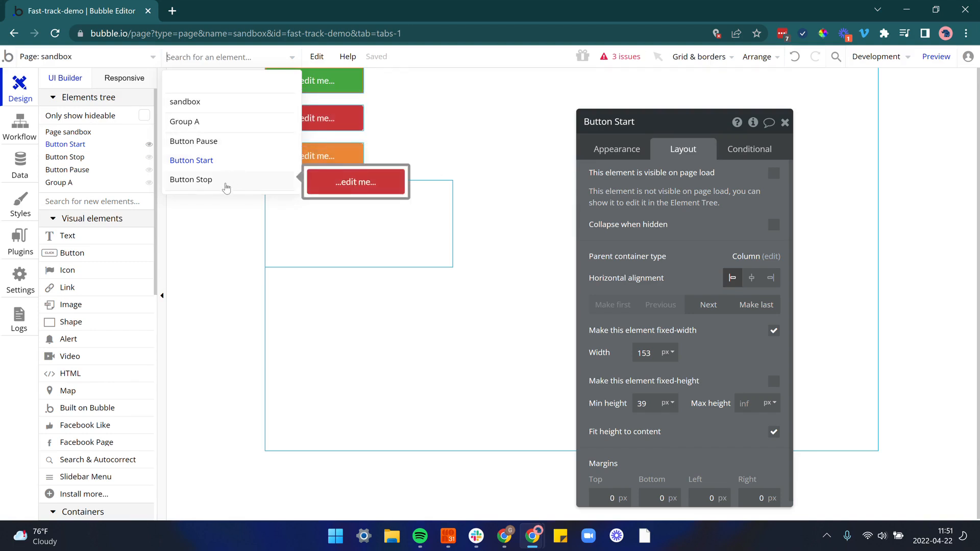
{"action": "left_click", "coordinate": [208, 187]}
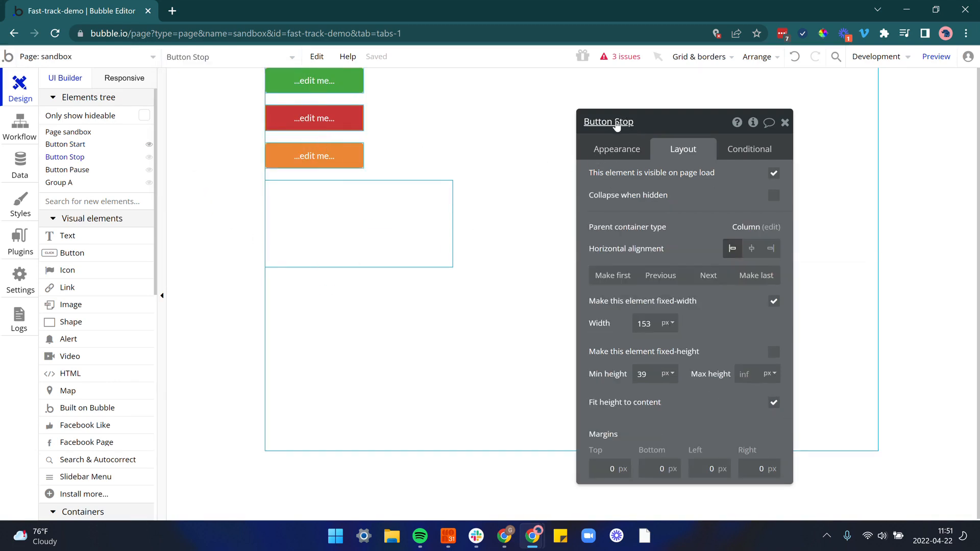
{"action": "left_click", "coordinate": [81, 146]}
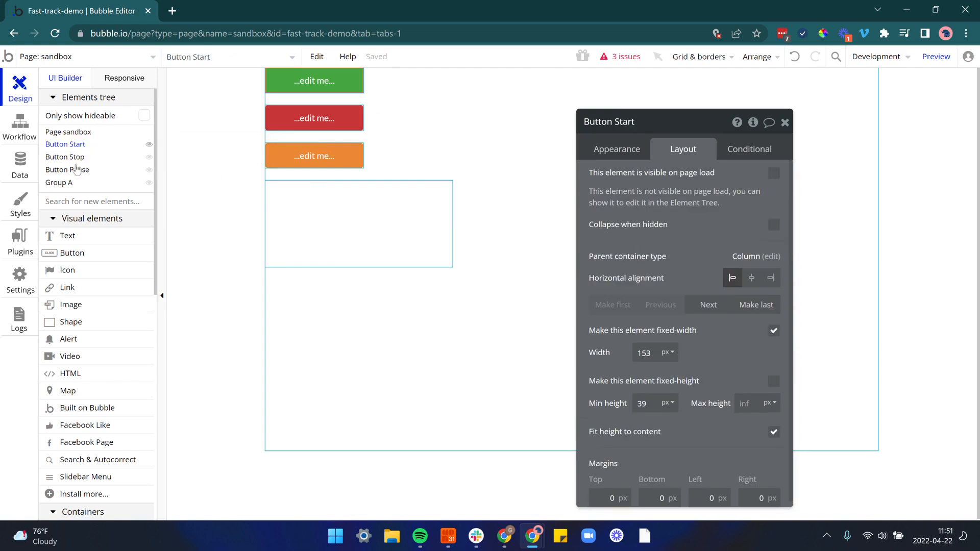
{"action": "left_click", "coordinate": [76, 170]}
{"action": "left_click", "coordinate": [76, 183]}
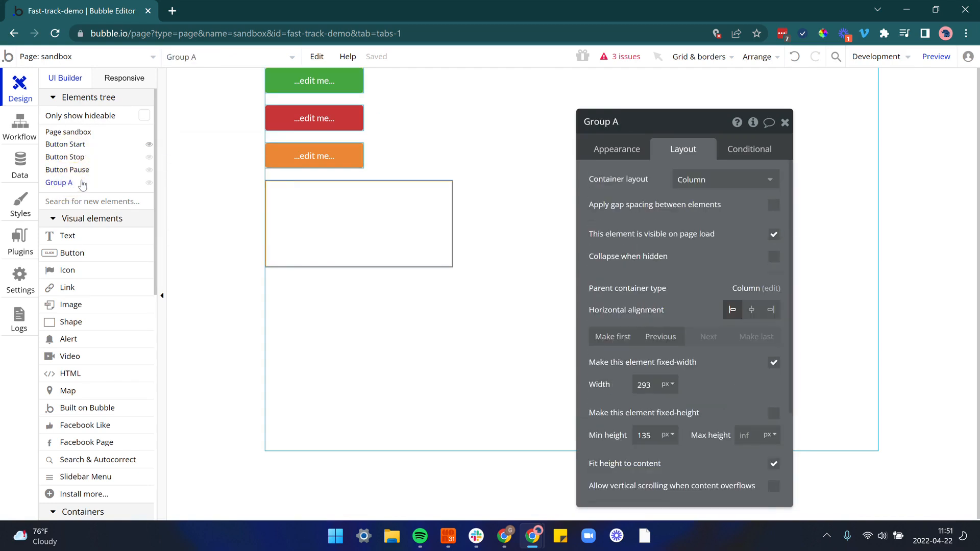
Step: Examine the context options for Group A in the Elements tree and the edit commands available for the sandbox page
{"action": "mouse_move", "coordinate": [88, 177]}
{"action": "right_click", "coordinate": [84, 175]}
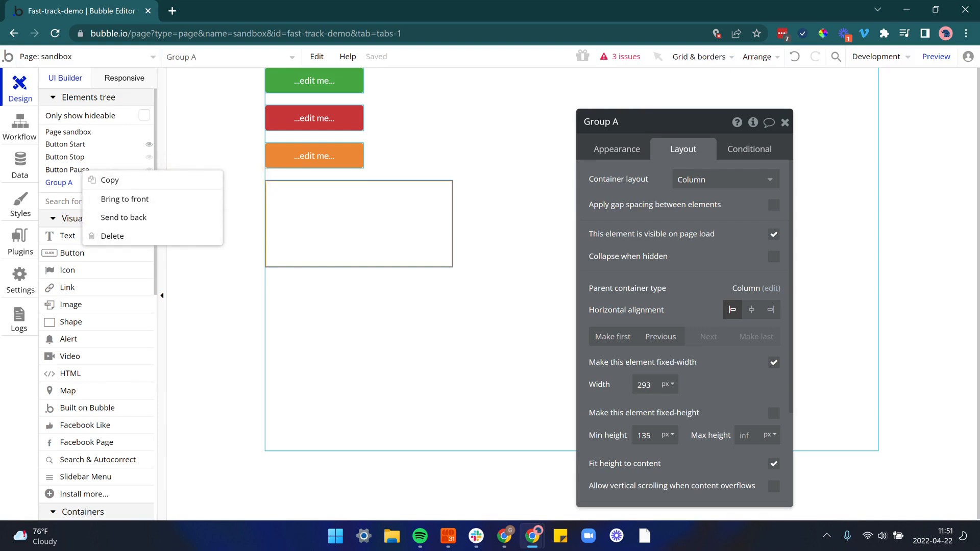
{"action": "right_click", "coordinate": [64, 187]}
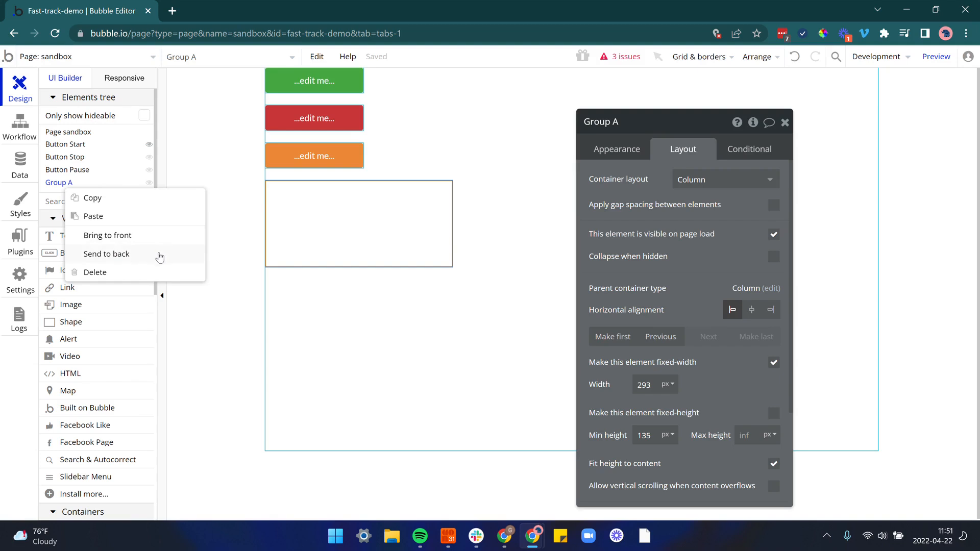
{"action": "left_click", "coordinate": [135, 258]}
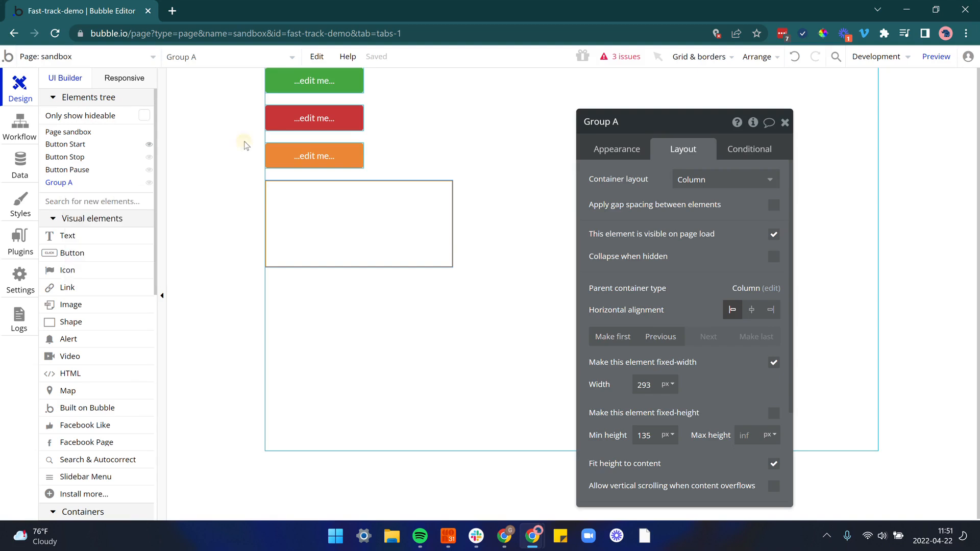
{"action": "left_click", "coordinate": [245, 145]}
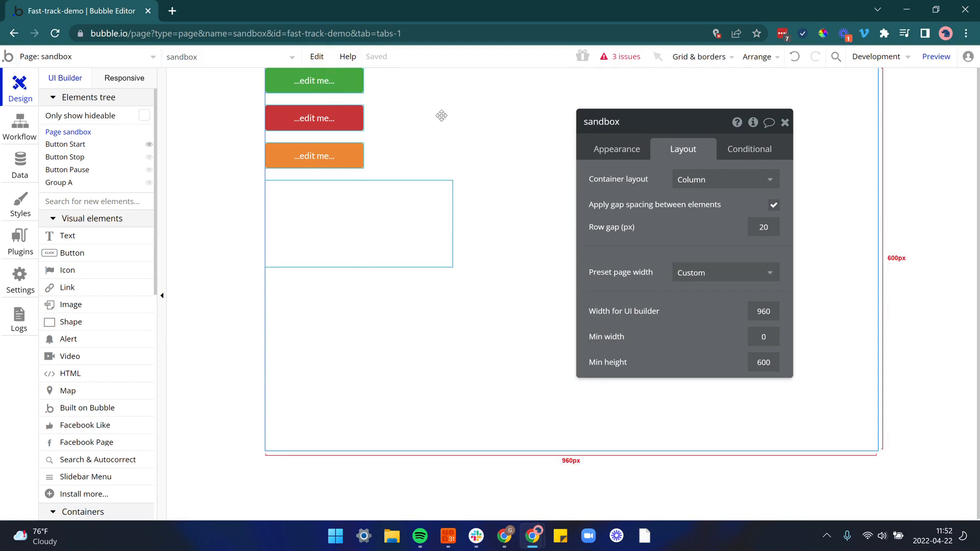
{"action": "left_click", "coordinate": [317, 56]}
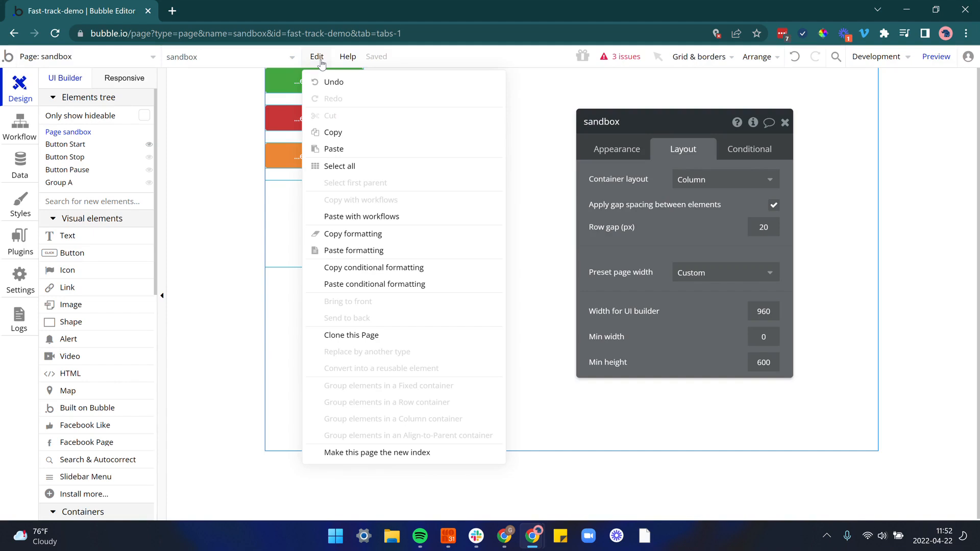
{"action": "left_click", "coordinate": [244, 91]}
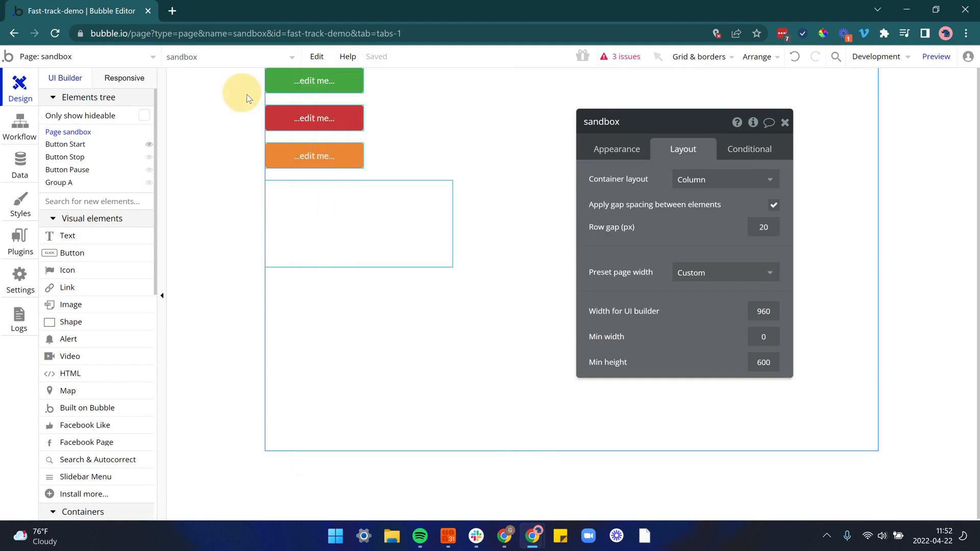
Step: Examine the context options for Button Start and the edit commands available for the sandbox page
{"action": "right_click", "coordinate": [332, 82]}
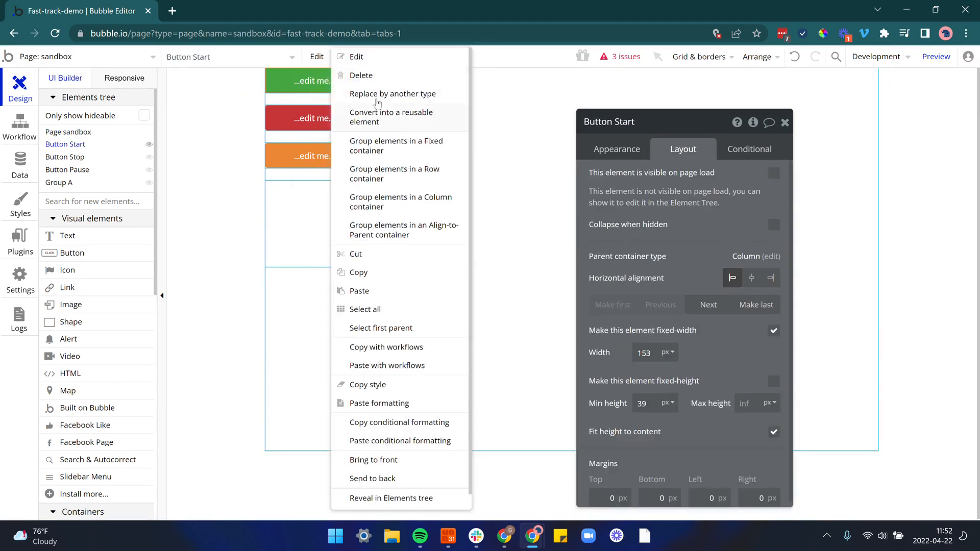
{"action": "scroll", "coordinate": [400, 283], "scroll_direction": "down", "scroll_amount": 1}
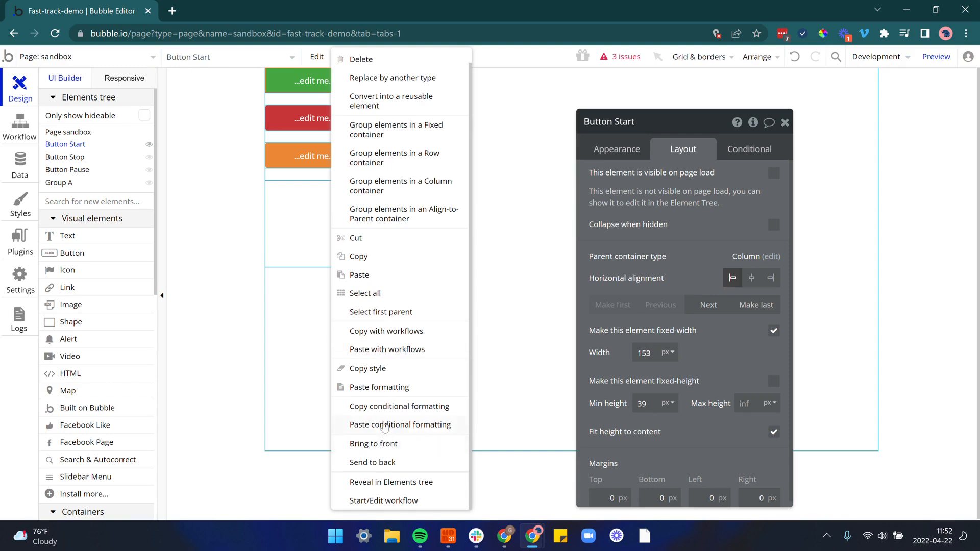
{"action": "scroll", "coordinate": [385, 426], "scroll_direction": "up", "scroll_amount": 1}
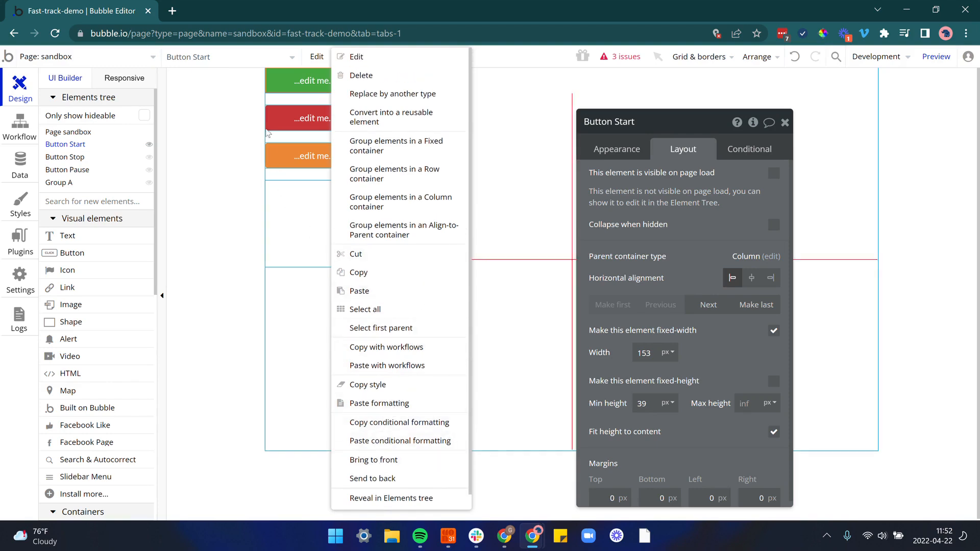
{"action": "left_click", "coordinate": [249, 114]}
{"action": "left_click", "coordinate": [325, 57]}
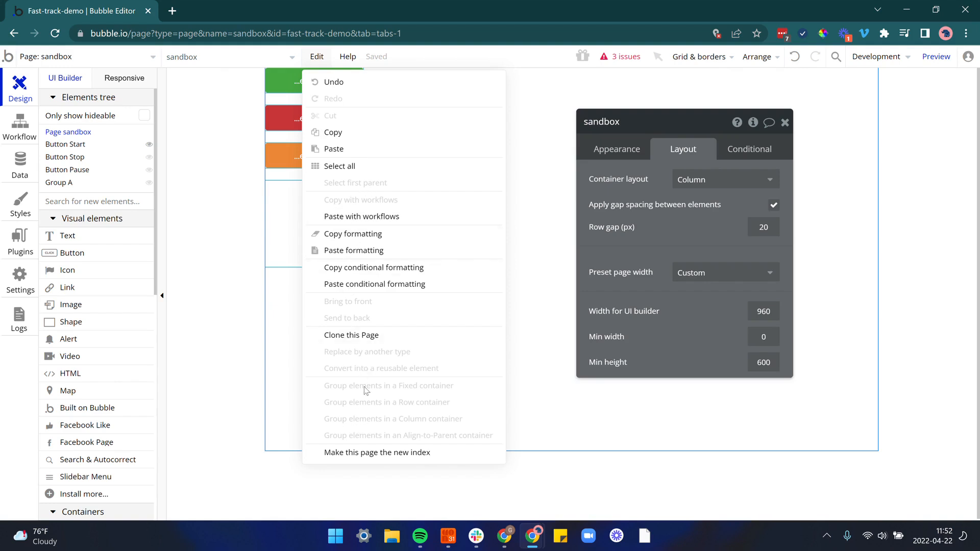
{"action": "left_click", "coordinate": [244, 223]}
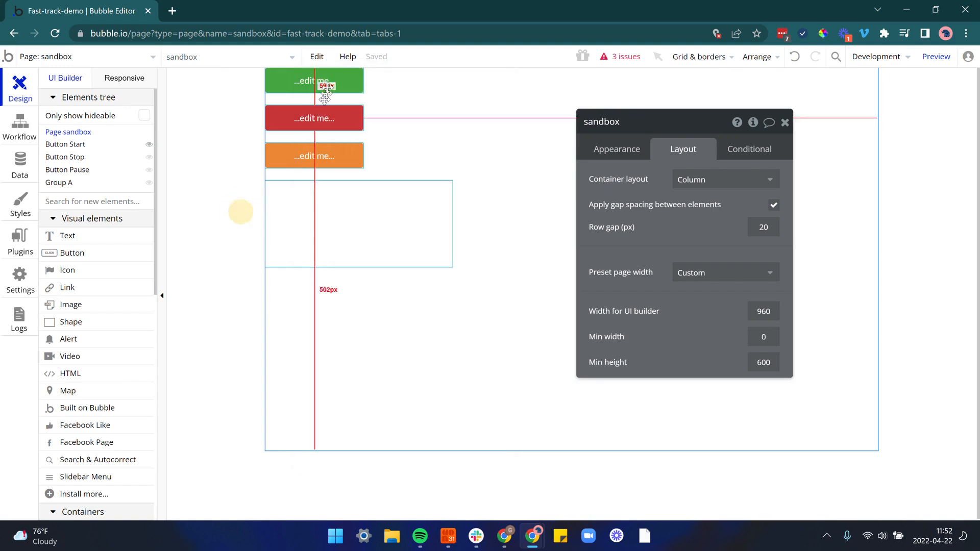
Step: Group Button Start, Button Stop and Button Pause in a Row container and expand the new group in the Elements tree
{"action": "left_click", "coordinate": [330, 80]}
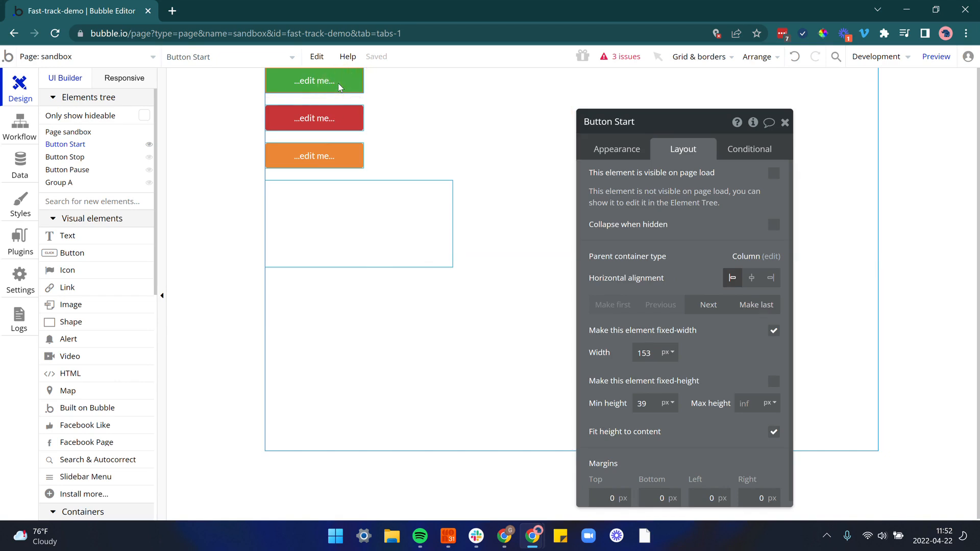
{"action": "left_click", "coordinate": [336, 115], "text": "shift"}
{"action": "left_click", "coordinate": [341, 157], "text": "shift"}
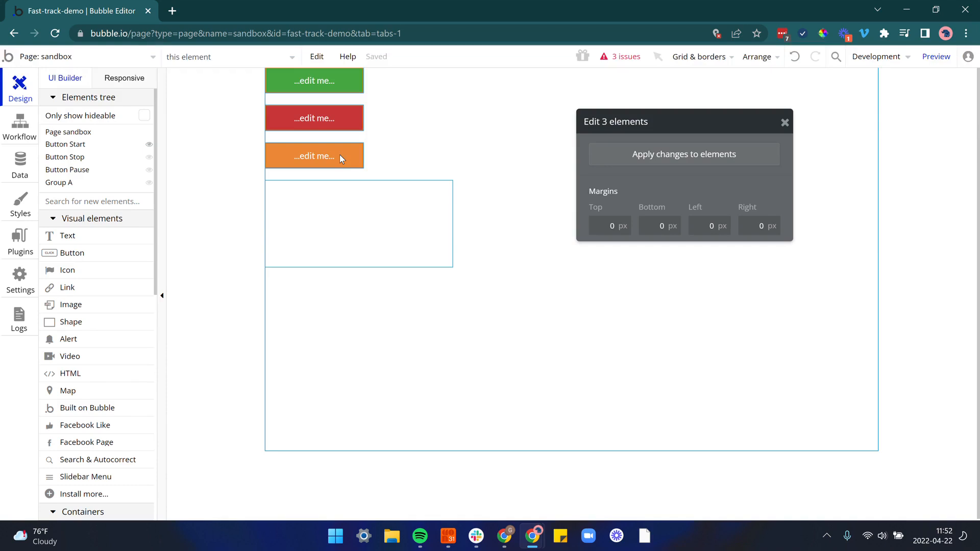
{"action": "right_click", "coordinate": [341, 157]}
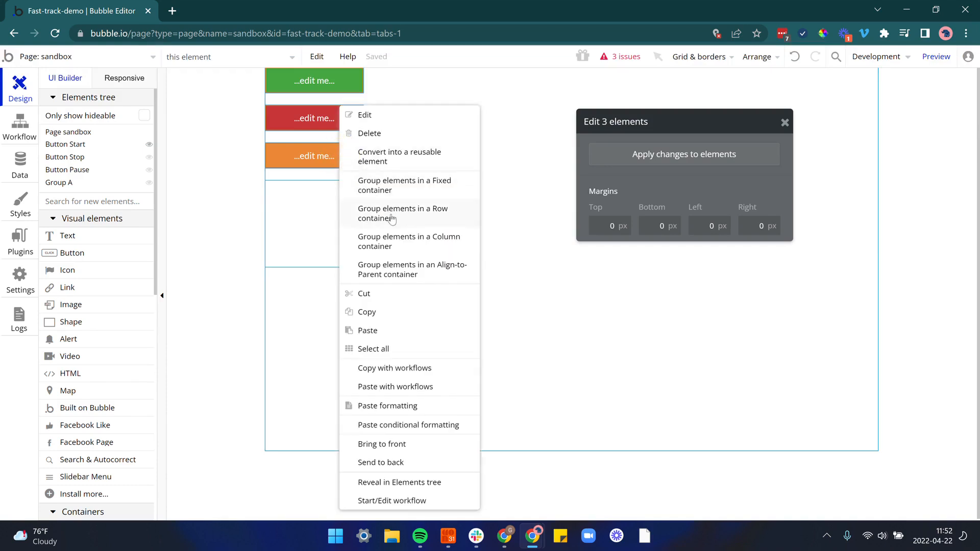
{"action": "mouse_move", "coordinate": [416, 223]}
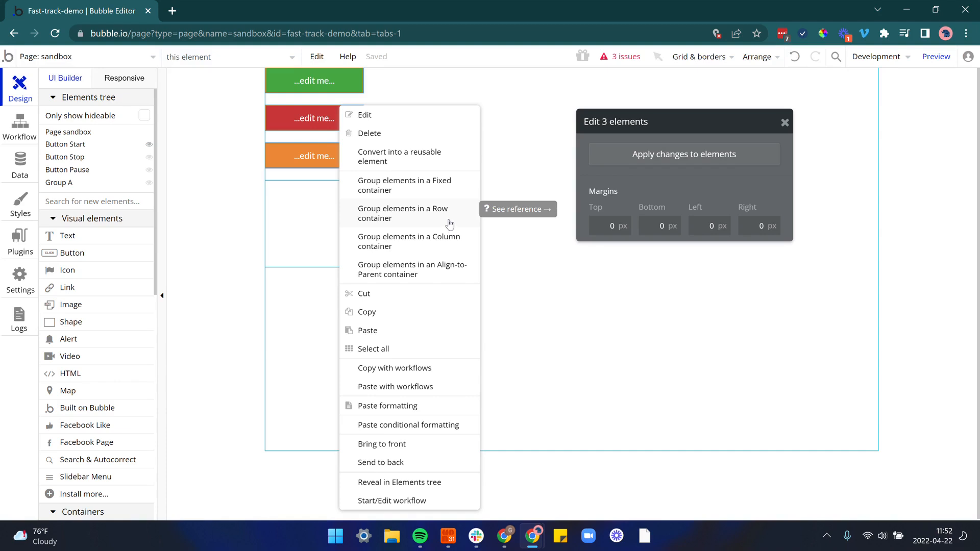
{"action": "left_click", "coordinate": [429, 220]}
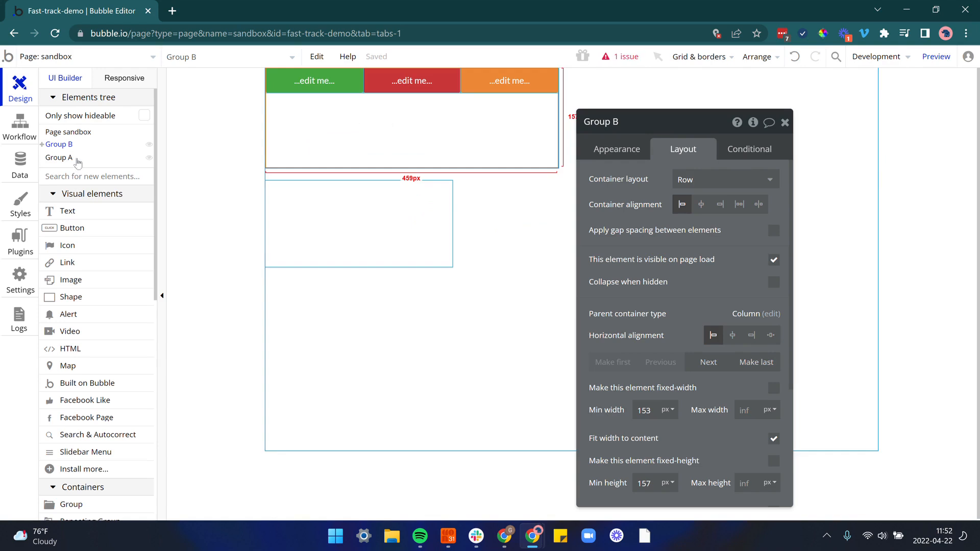
{"action": "left_click", "coordinate": [42, 145]}
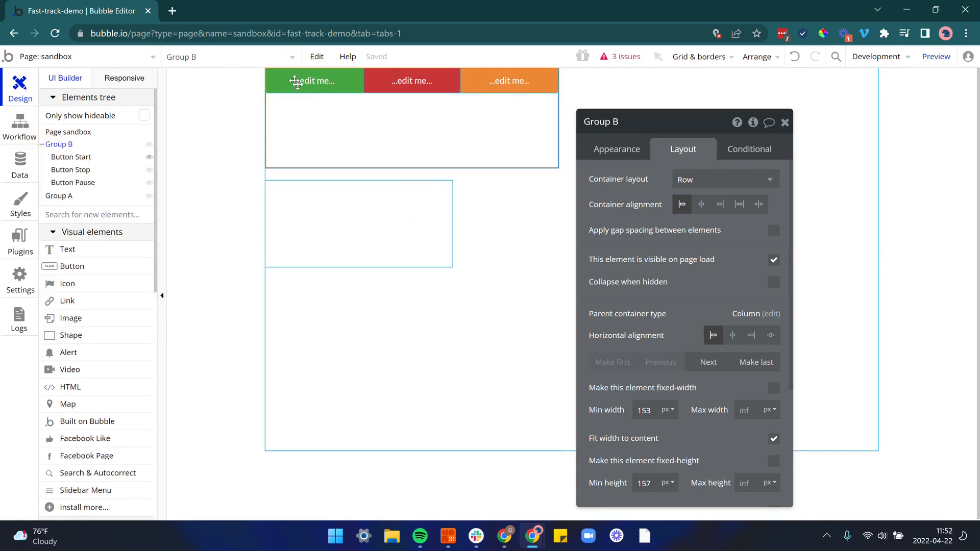
Step: Examine the editor's help resources and its keyboard shortcuts list
{"action": "left_click", "coordinate": [347, 57]}
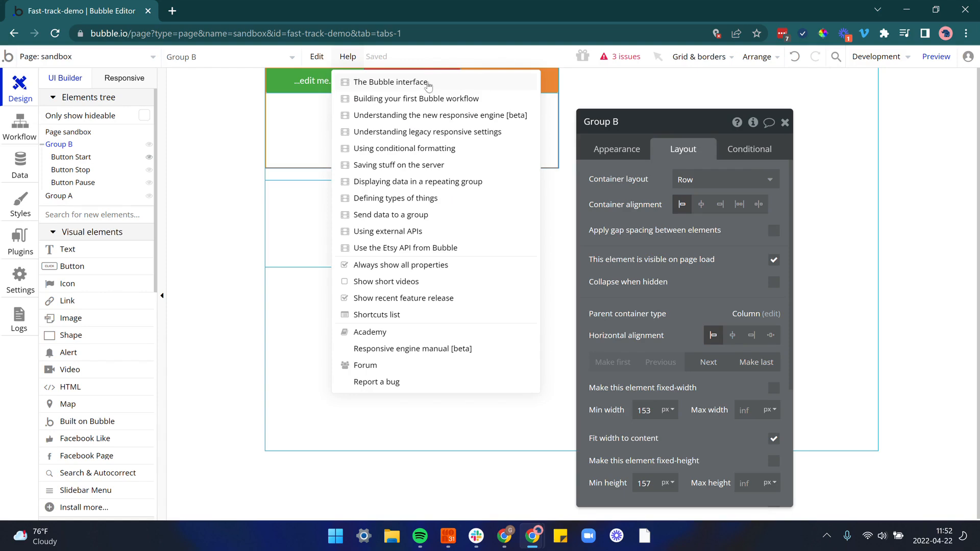
{"action": "left_click", "coordinate": [393, 315]}
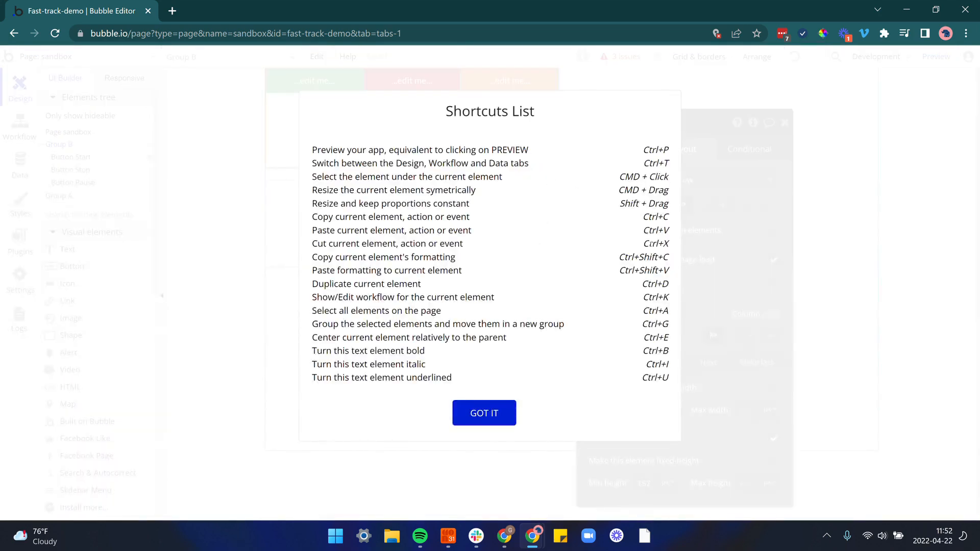
{"action": "left_click", "coordinate": [511, 417]}
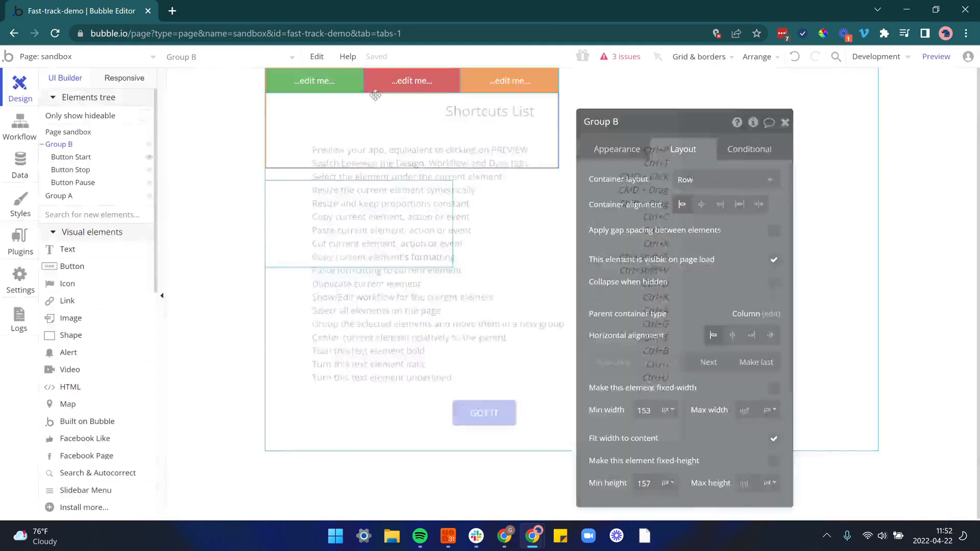
{"action": "left_click", "coordinate": [359, 59]}
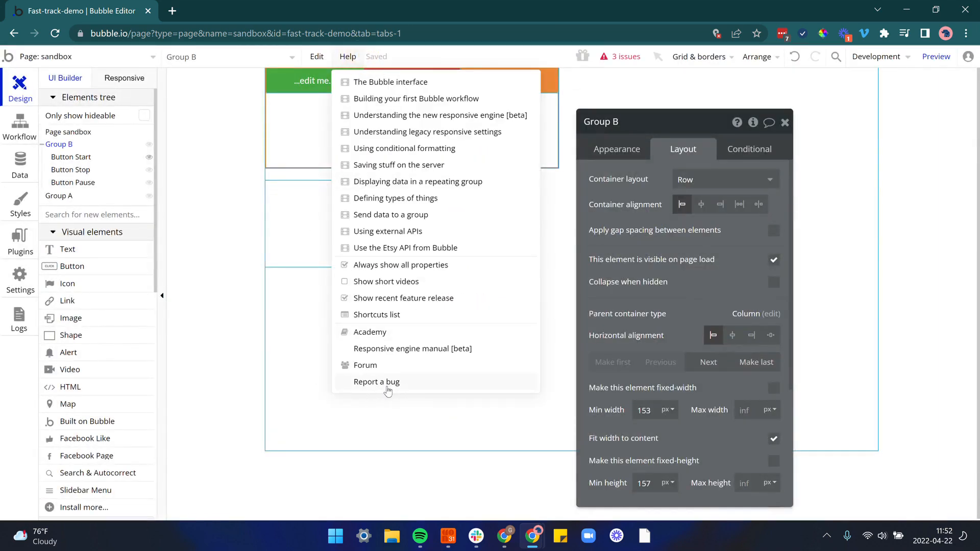
{"action": "left_click", "coordinate": [379, 404]}
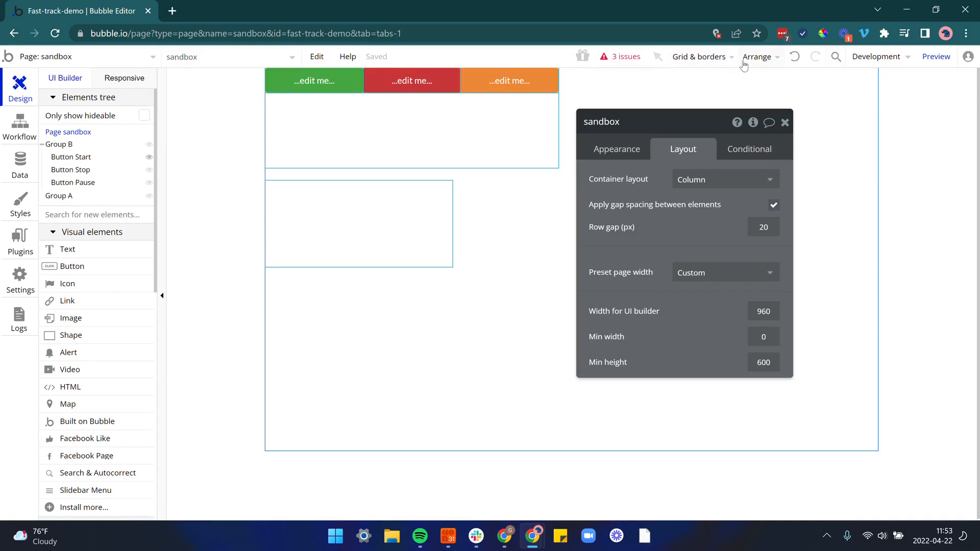
Step: Show the grid on the sandbox page and move the property editor lower on the canvas
{"action": "left_click", "coordinate": [709, 58]}
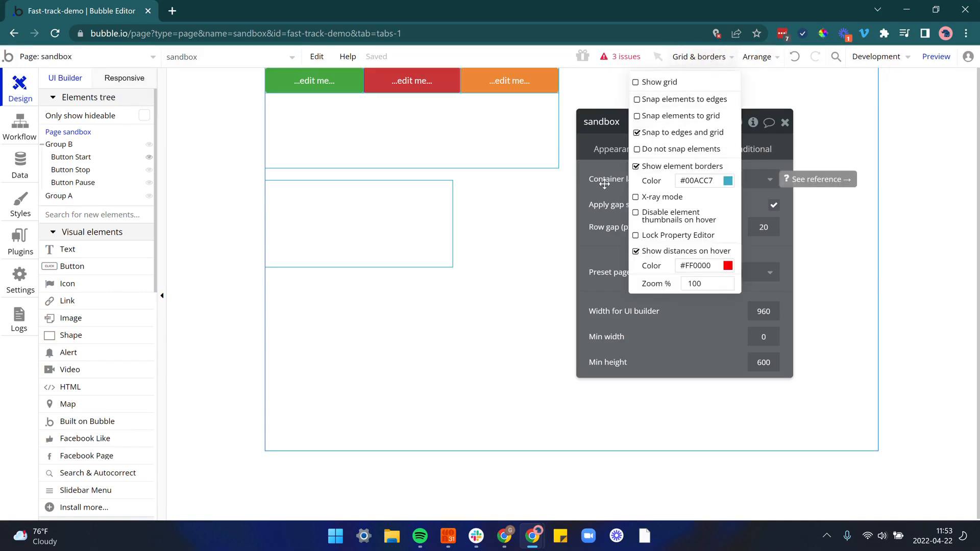
{"action": "left_click", "coordinate": [649, 82]}
{"action": "left_click_drag", "start_coordinate": [604, 182], "coordinate": [578, 273]}
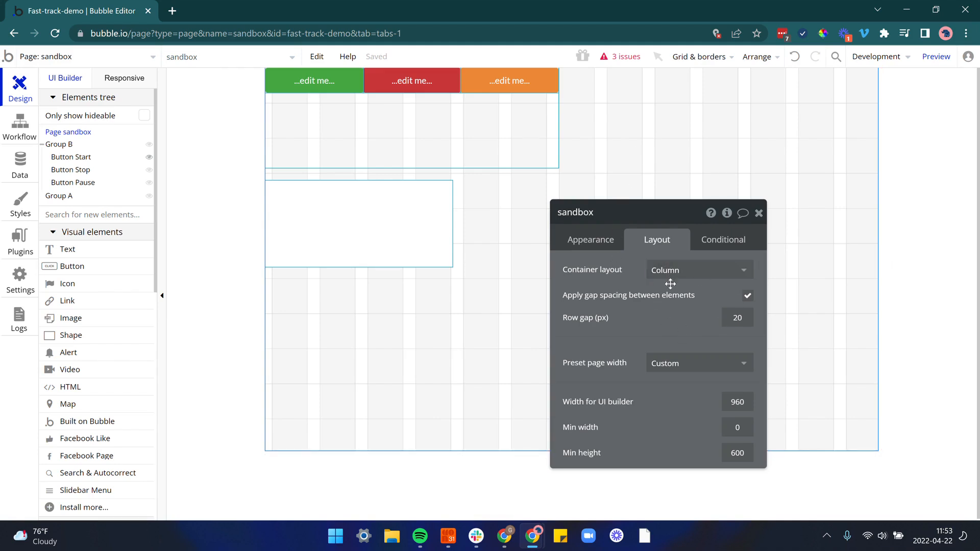
Step: Examine the grid and border settings and the arrange commands for the sandbox page
{"action": "left_click", "coordinate": [703, 61]}
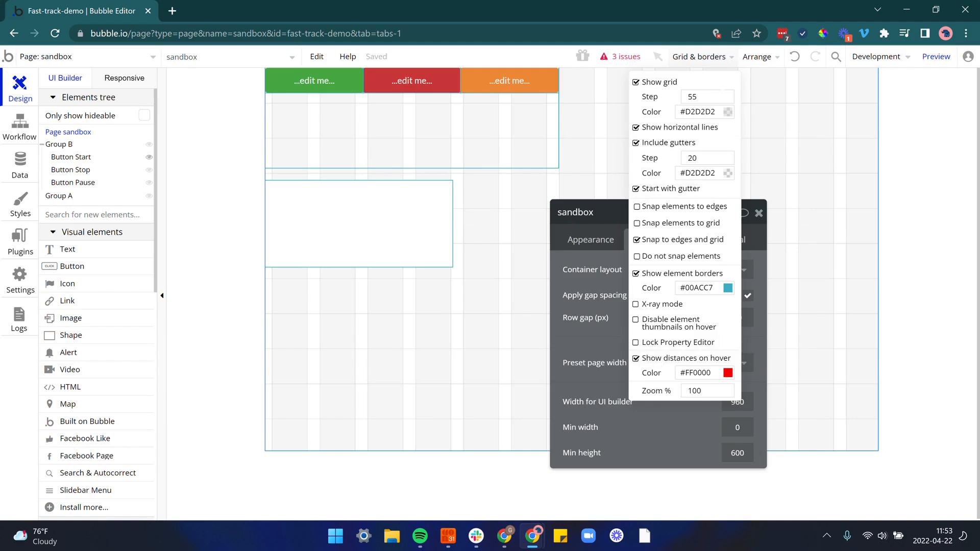
{"action": "mouse_move", "coordinate": [753, 65]}
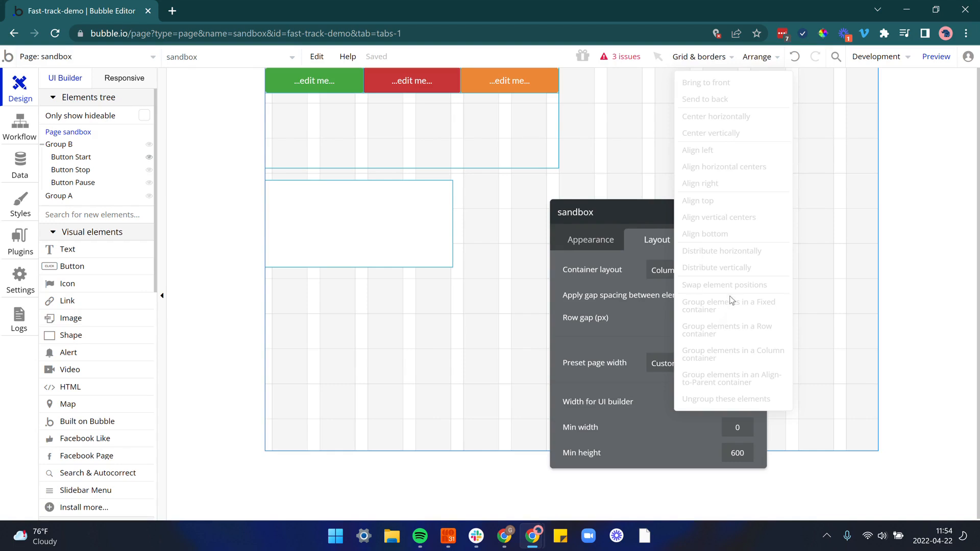
{"action": "left_click", "coordinate": [662, 273]}
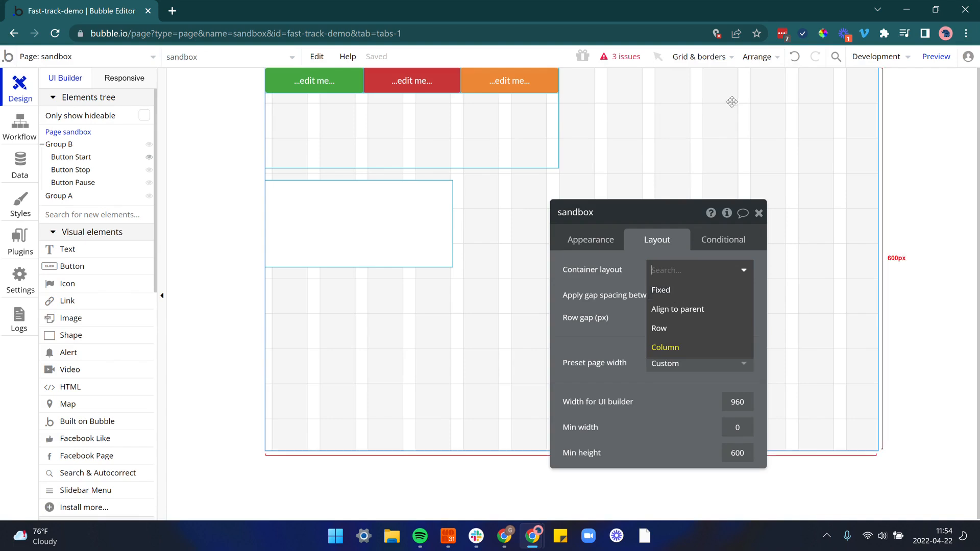
{"action": "left_click", "coordinate": [763, 56]}
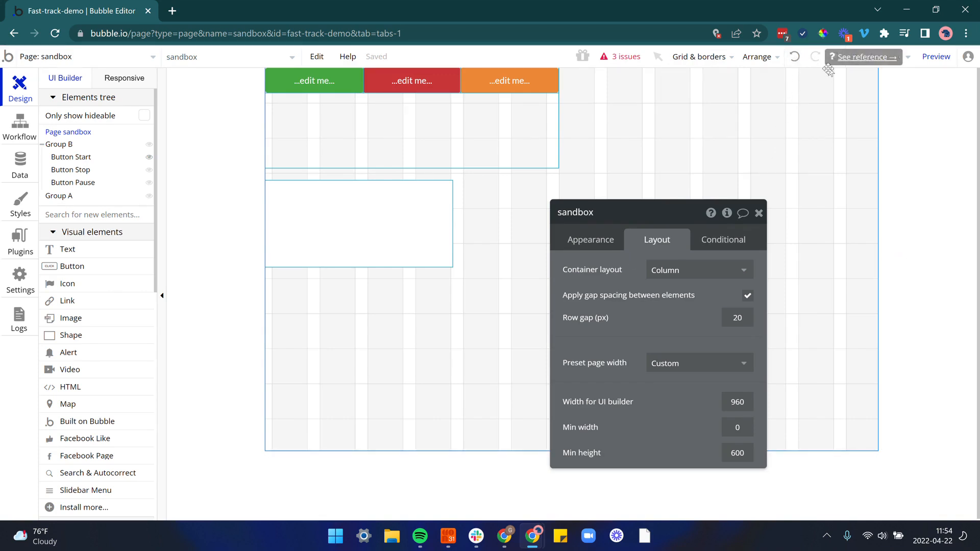
Step: Search the whole app by element type for Button elements
{"action": "left_click", "coordinate": [836, 59]}
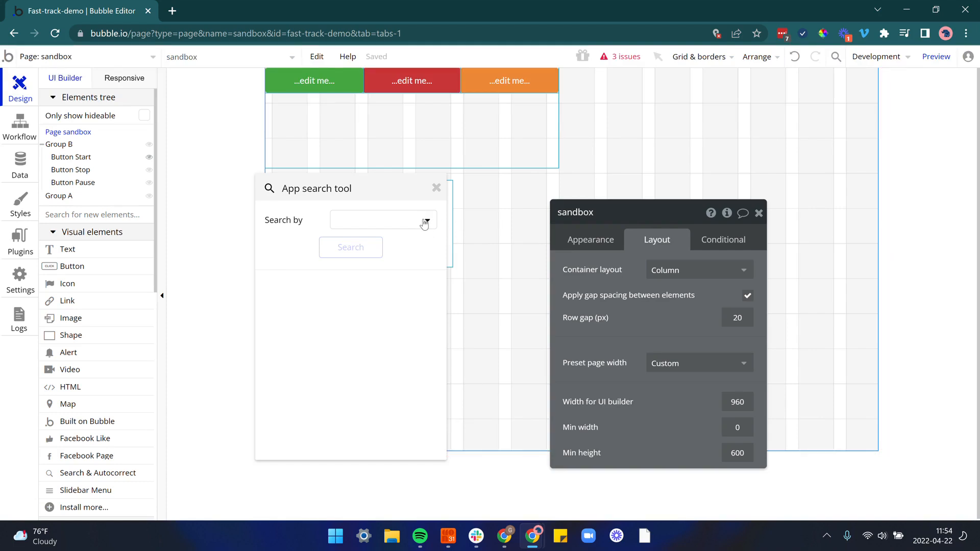
{"action": "left_click", "coordinate": [424, 225]}
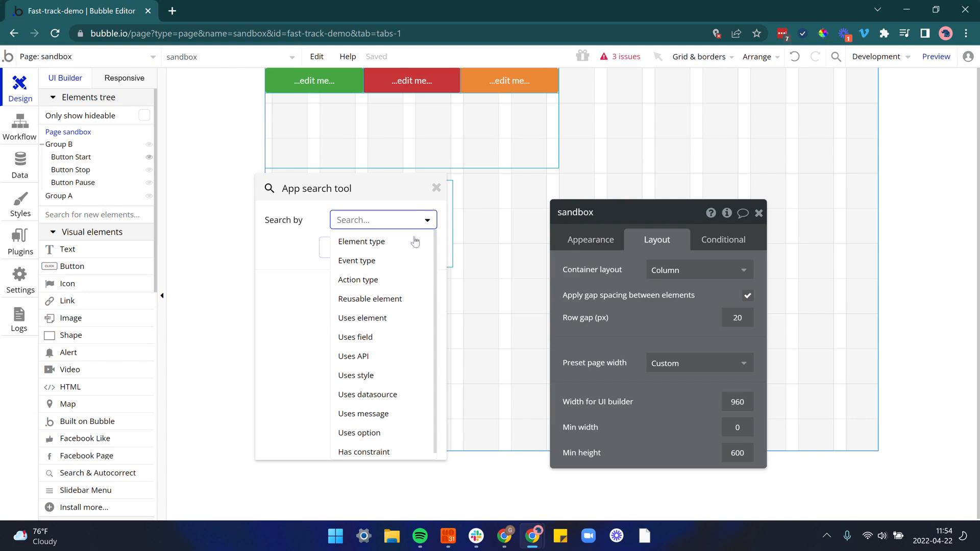
{"action": "left_click", "coordinate": [361, 241]}
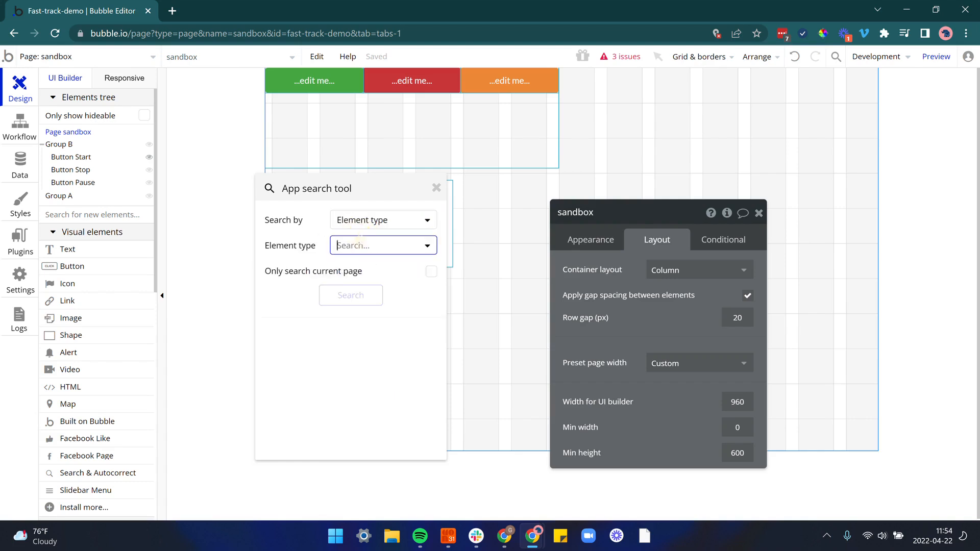
{"action": "left_click", "coordinate": [360, 245]}
{"action": "left_click", "coordinate": [359, 281]}
{"action": "left_click", "coordinate": [339, 320]}
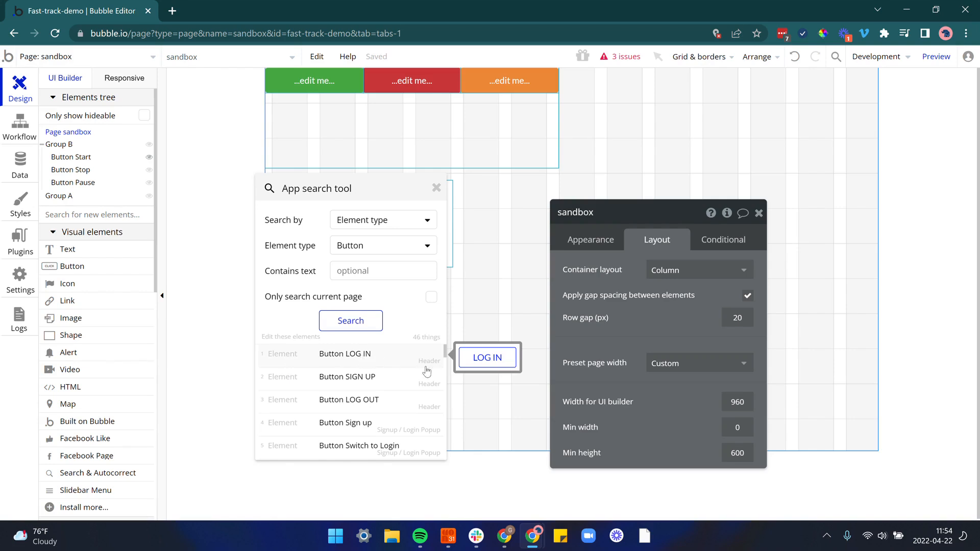
Step: Browse the Button search results and go to Button Account on the dashboard page
{"action": "scroll", "coordinate": [425, 388], "scroll_direction": "down", "scroll_amount": 5}
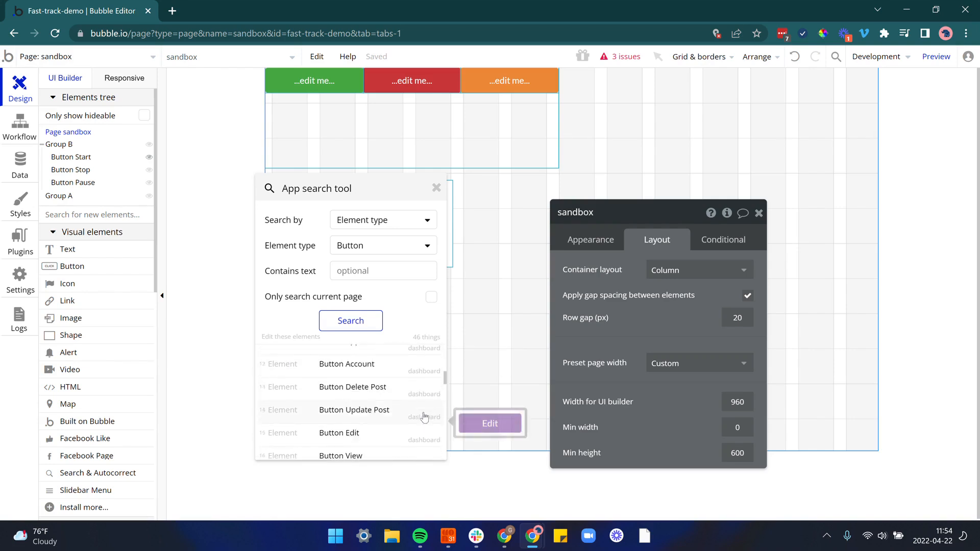
{"action": "scroll", "coordinate": [424, 413], "scroll_direction": "up", "scroll_amount": 4}
{"action": "scroll", "coordinate": [405, 431], "scroll_direction": "down", "scroll_amount": 1}
{"action": "scroll", "coordinate": [406, 433], "scroll_direction": "down", "scroll_amount": 2}
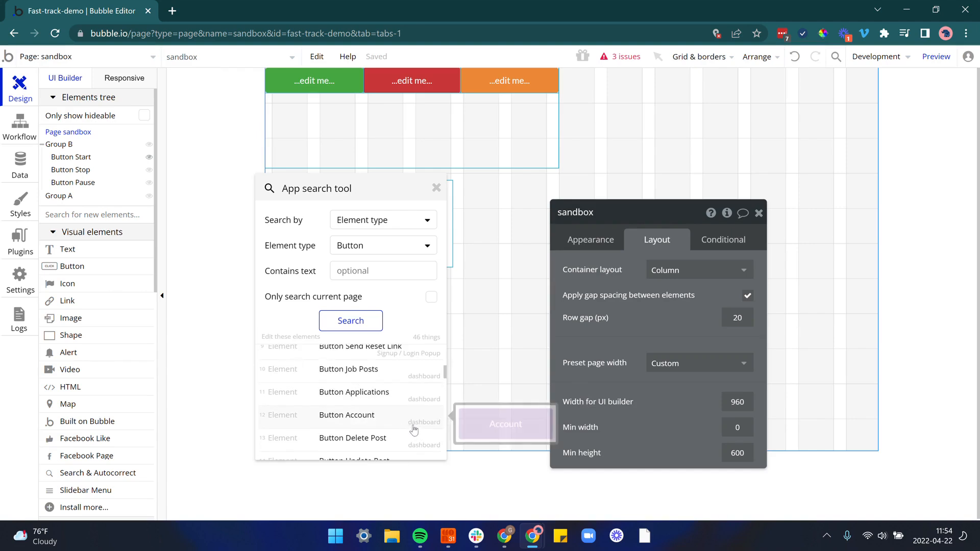
{"action": "left_click", "coordinate": [359, 424]}
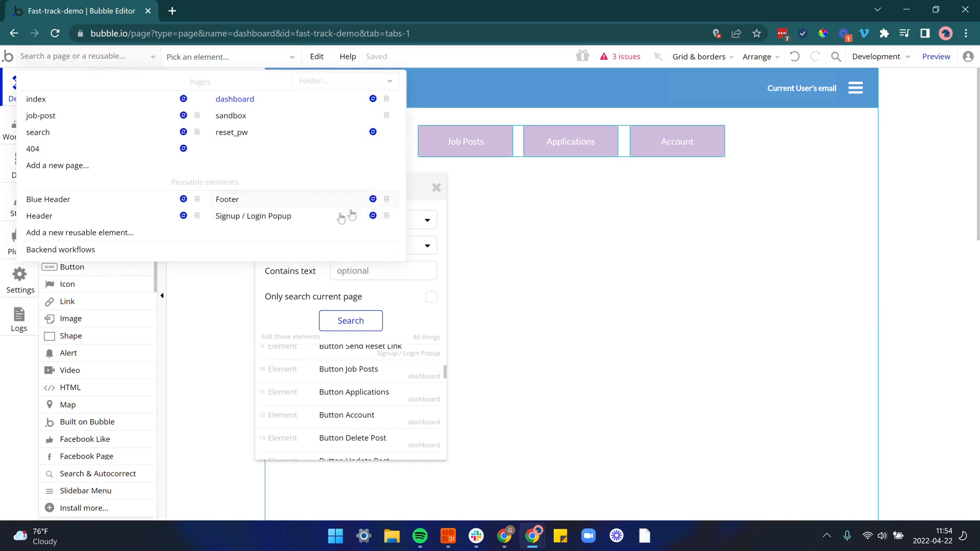
Step: Return to the sandbox page and close the app search tool
{"action": "left_click", "coordinate": [281, 120]}
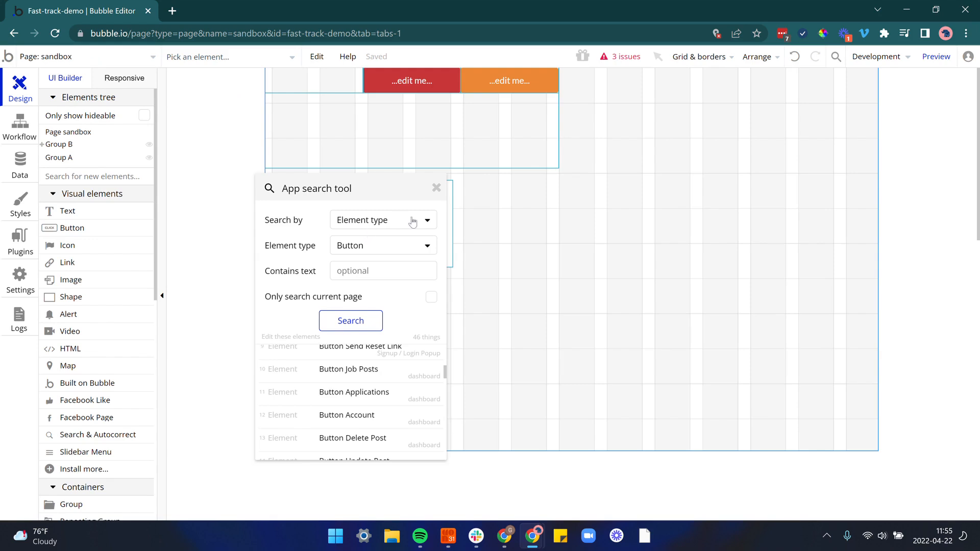
{"action": "left_click", "coordinate": [437, 188]}
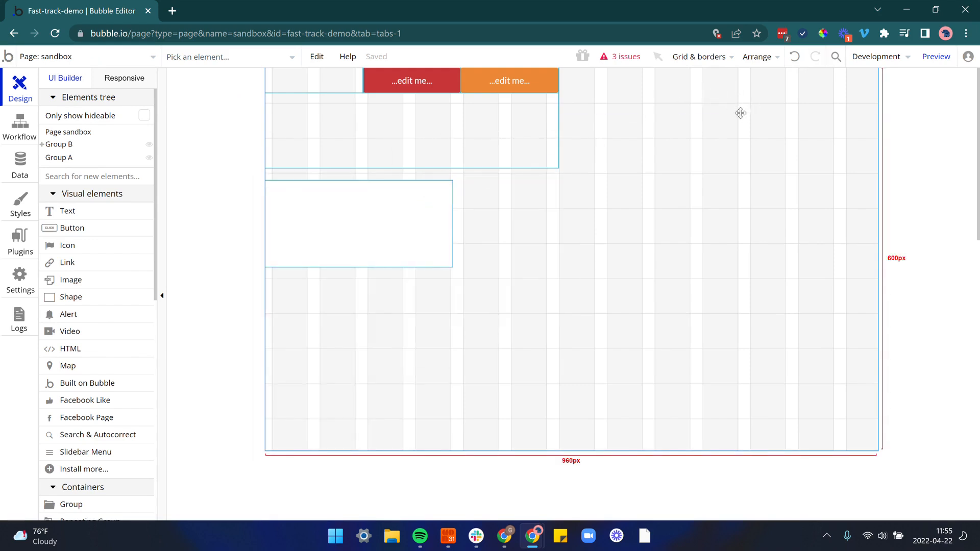
Step: Examine the Development version's save point, history and deployment options
{"action": "left_click", "coordinate": [878, 58]}
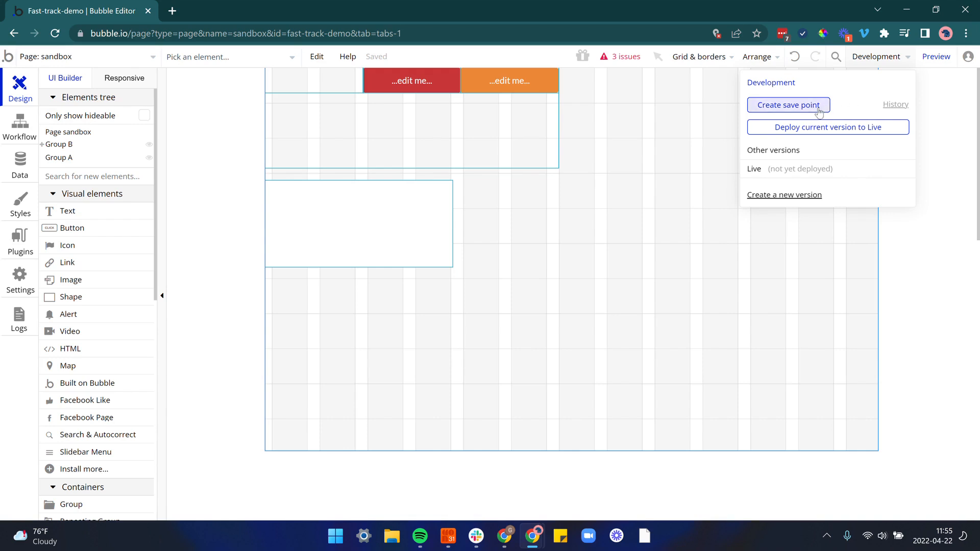
{"action": "left_click", "coordinate": [895, 104]}
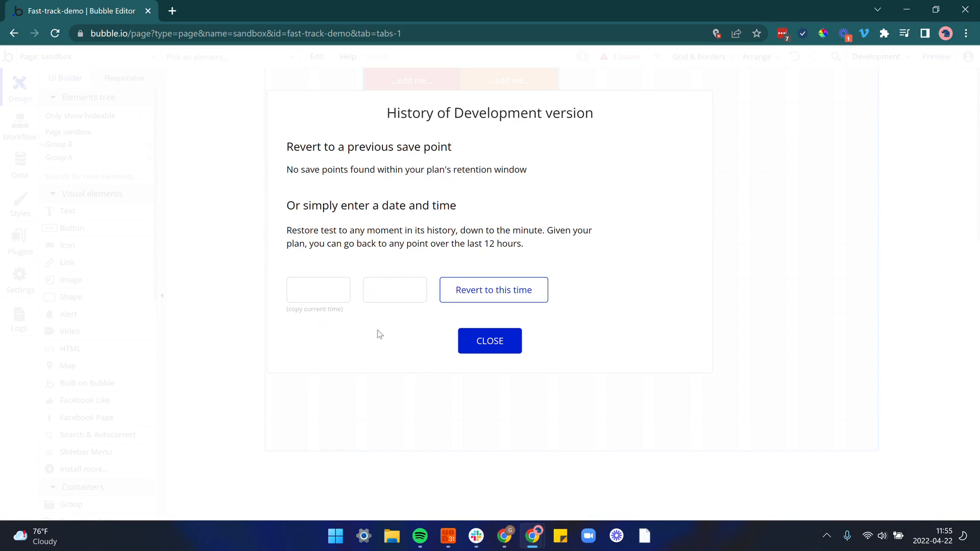
{"action": "left_click", "coordinate": [498, 340]}
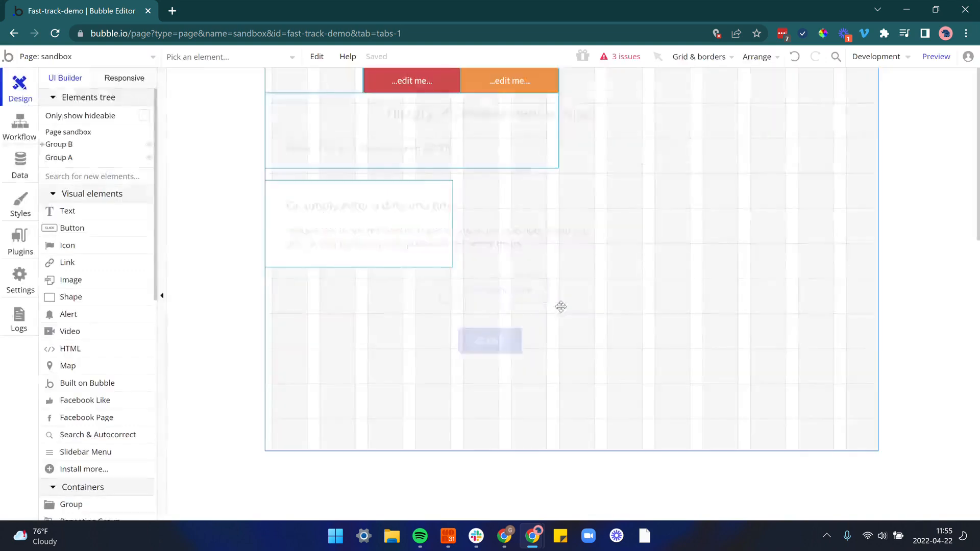
{"action": "left_click", "coordinate": [860, 58]}
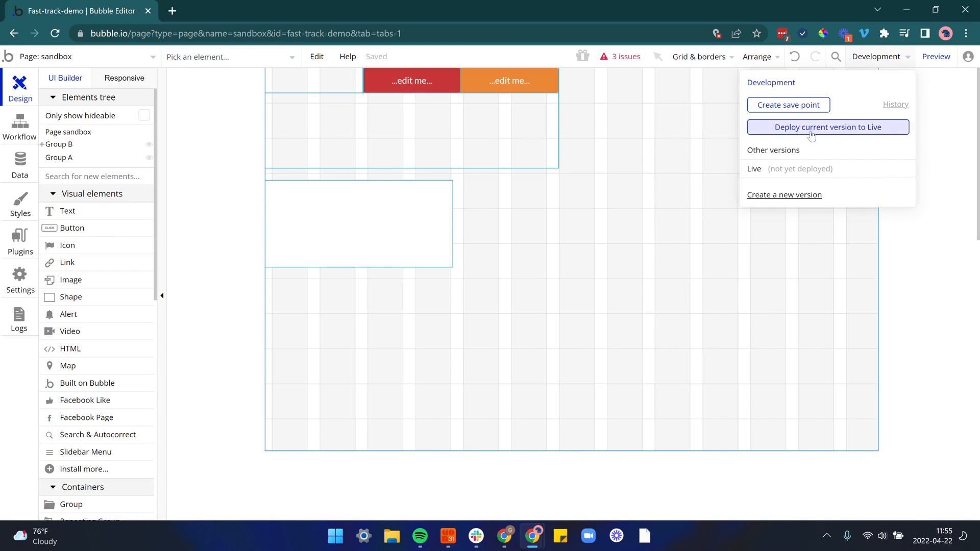
Step: Try to deploy the current Development version to Live, dismissing the deployment notice and the issues list
{"action": "left_click", "coordinate": [850, 130]}
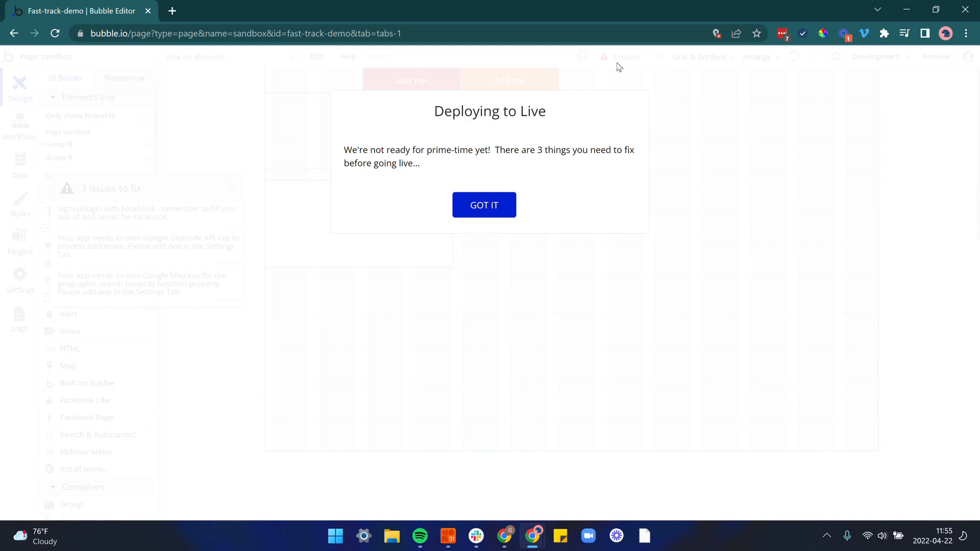
{"action": "left_click", "coordinate": [470, 207]}
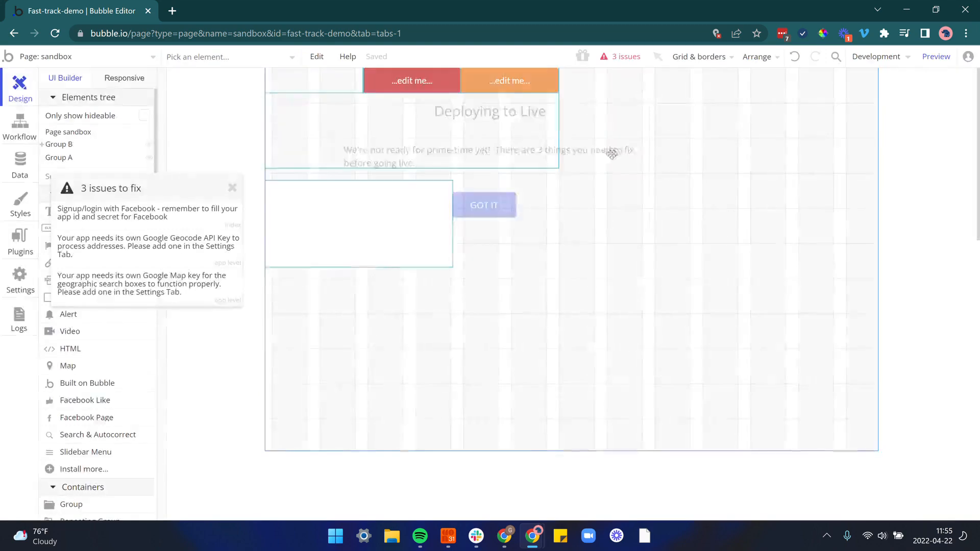
{"action": "left_click", "coordinate": [233, 188]}
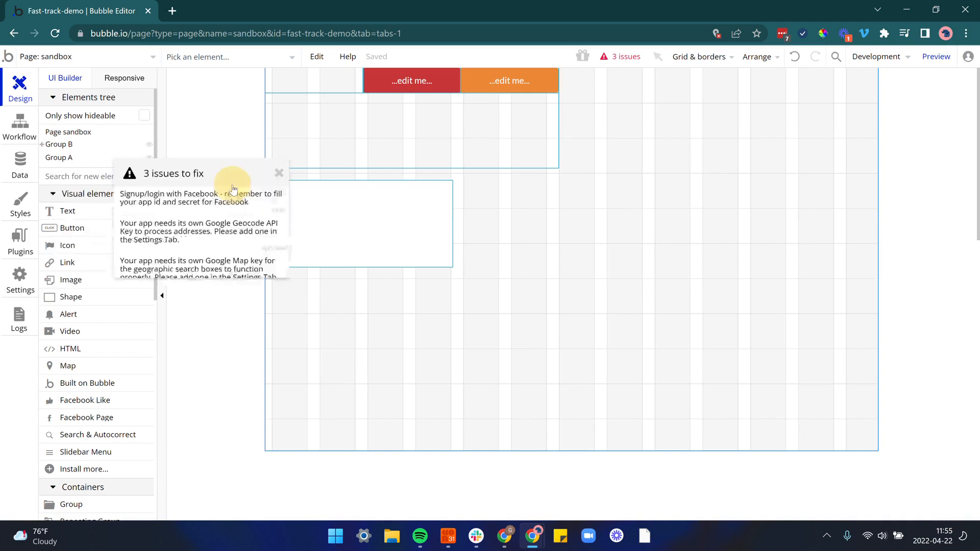
{"action": "left_click", "coordinate": [893, 59]}
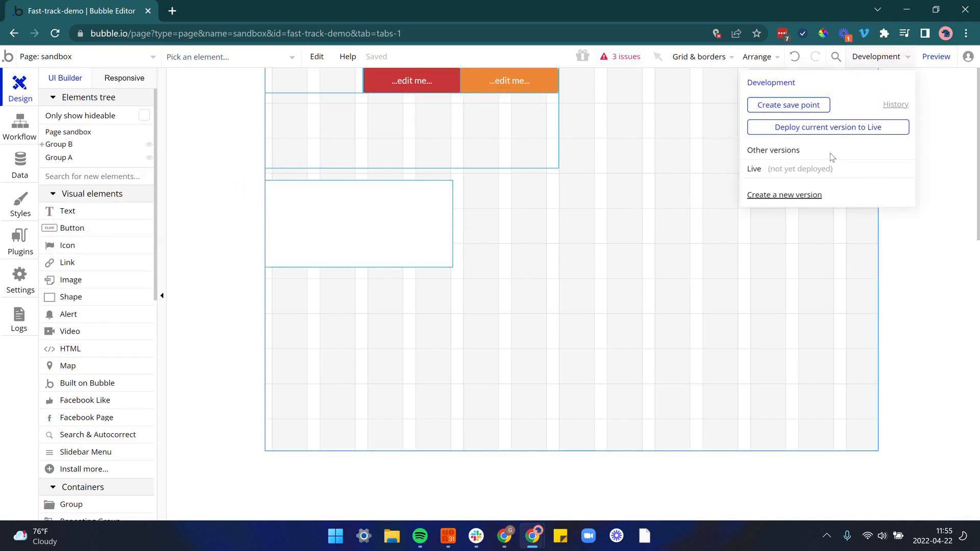
{"action": "left_click", "coordinate": [931, 81]}
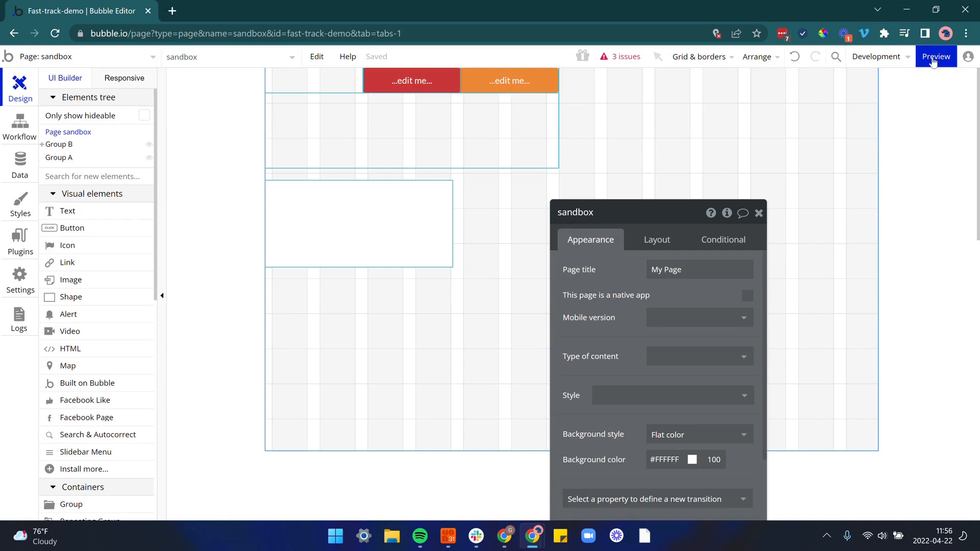
Step: Preview the sandbox page in a new browser tab, return to the editor and review the safe preview modes
{"action": "mouse_move", "coordinate": [933, 59]}
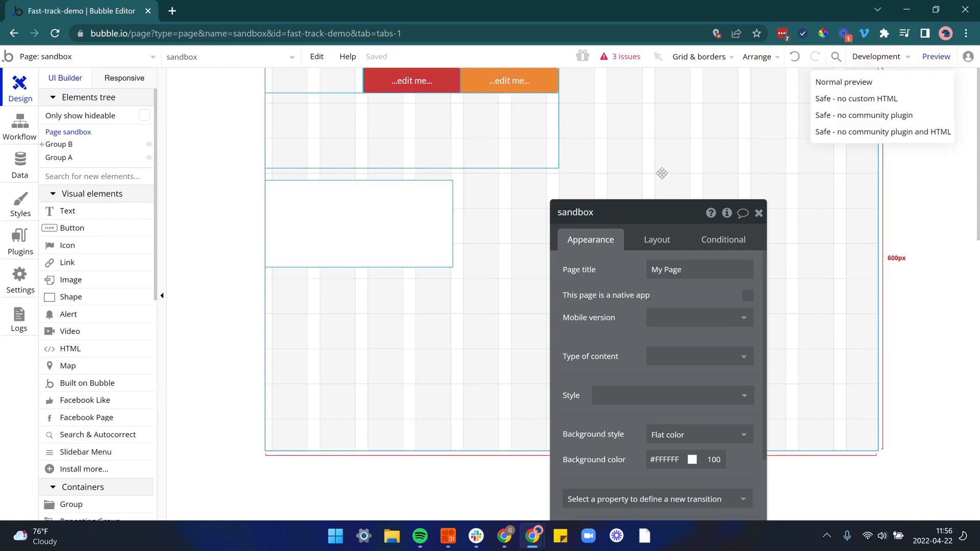
{"action": "left_click", "coordinate": [936, 57]}
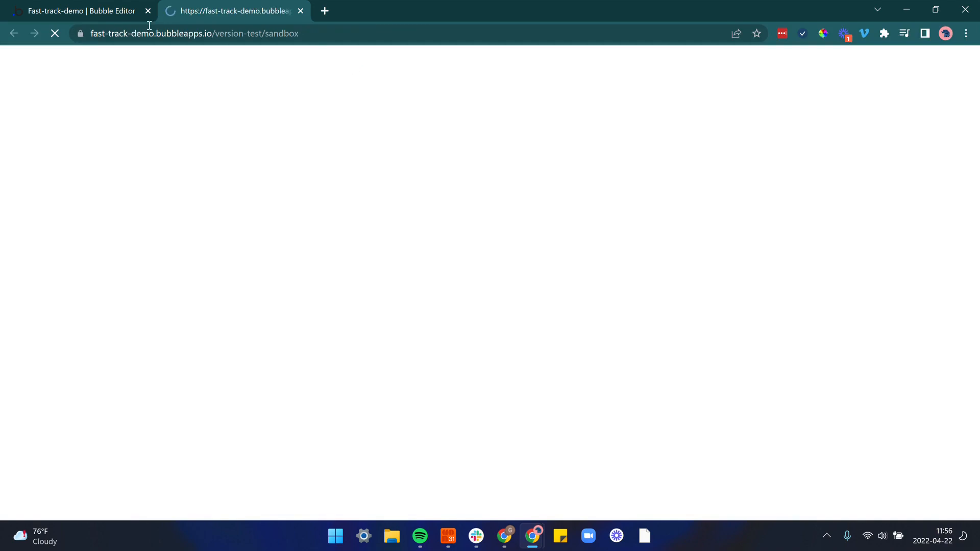
{"action": "left_click", "coordinate": [105, 16]}
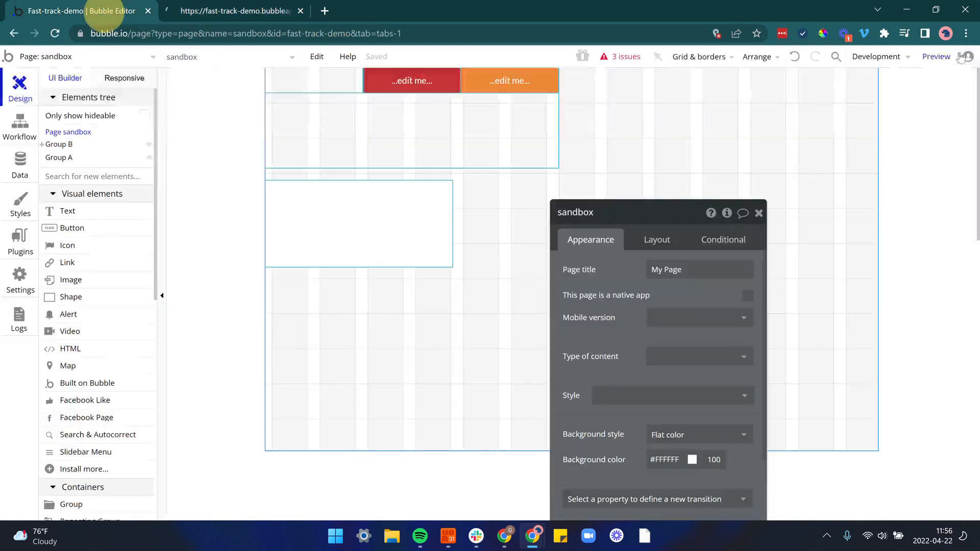
{"action": "mouse_move", "coordinate": [943, 62]}
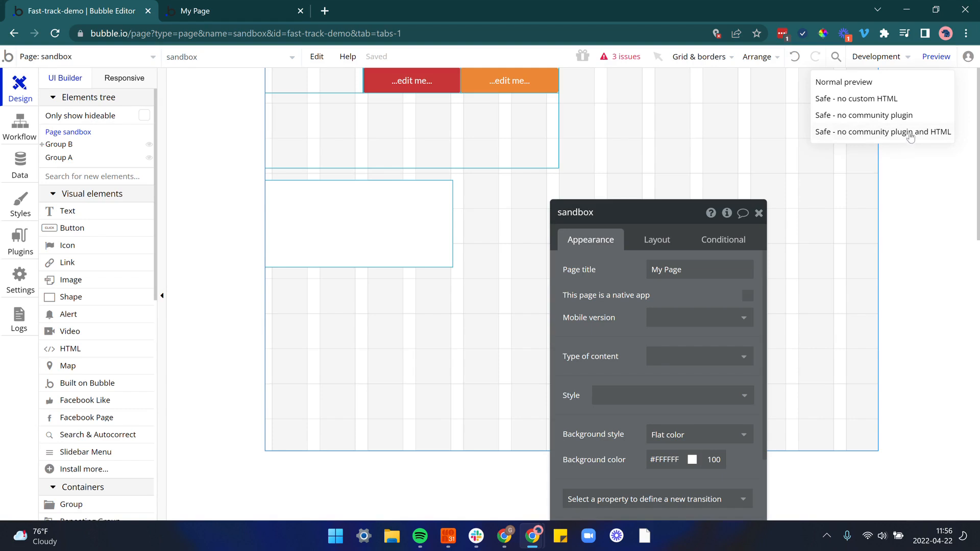
{"action": "left_click_drag", "start_coordinate": [623, 350], "coordinate": [614, 242]}
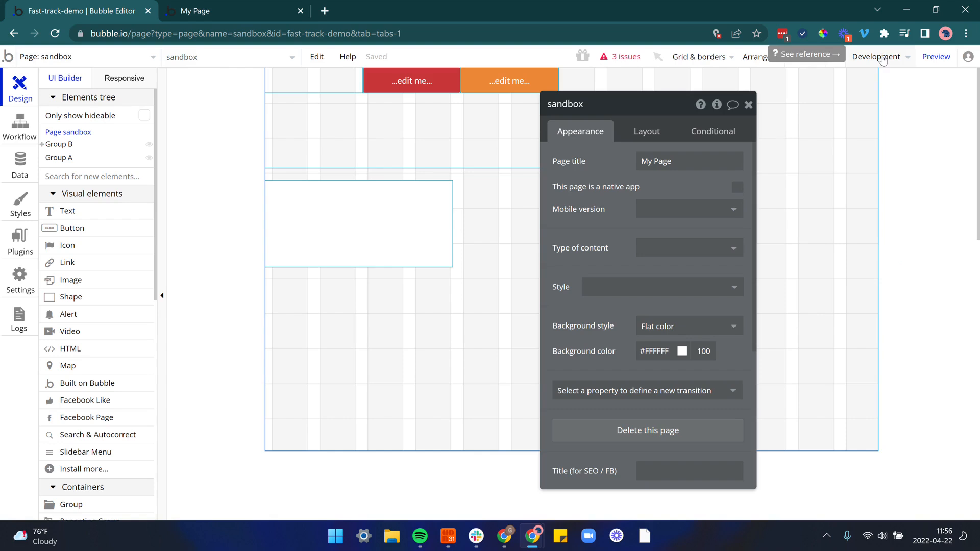
Step: Compare the sandbox page's Page title property with the title on the preview's browser tab
{"action": "left_click", "coordinate": [264, 6]}
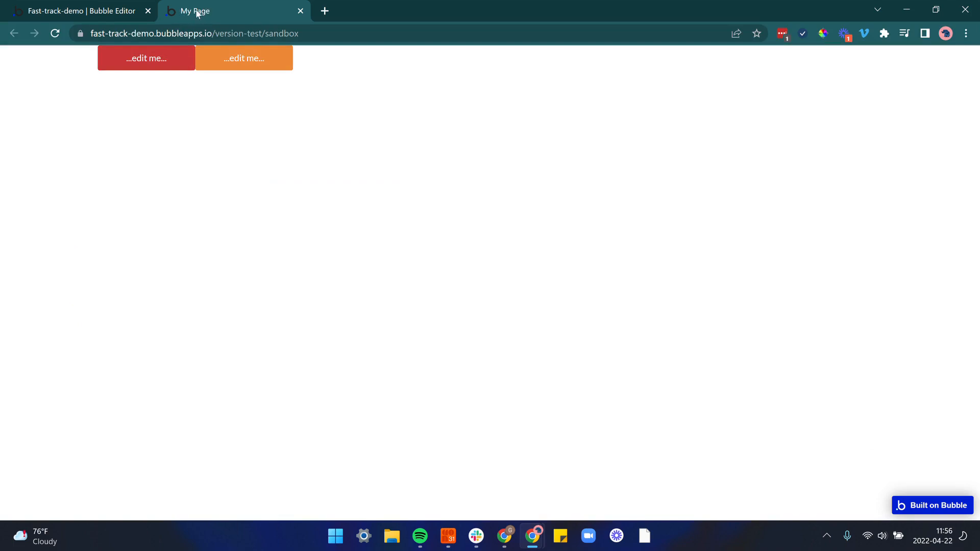
{"action": "left_click", "coordinate": [132, 15]}
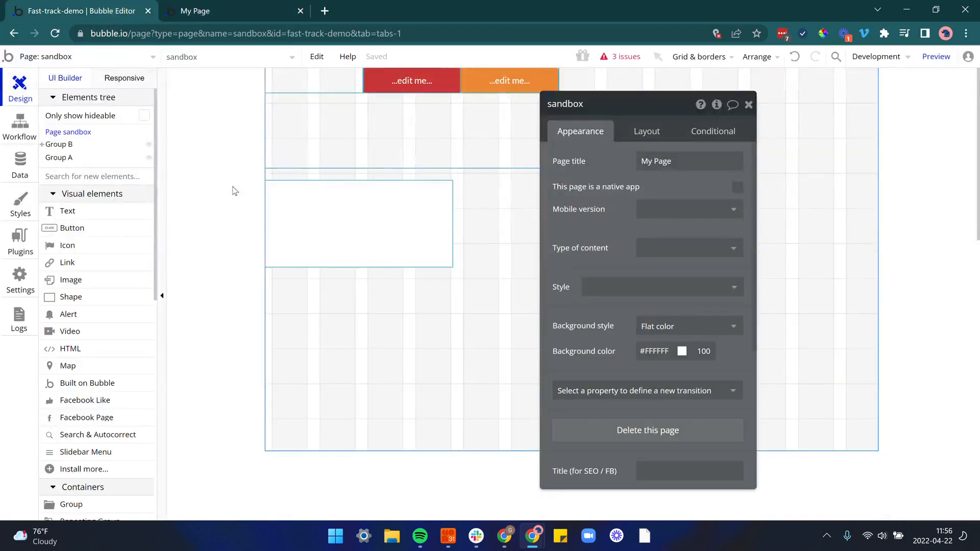
{"action": "left_click_drag", "start_coordinate": [644, 159], "coordinate": [691, 158]}
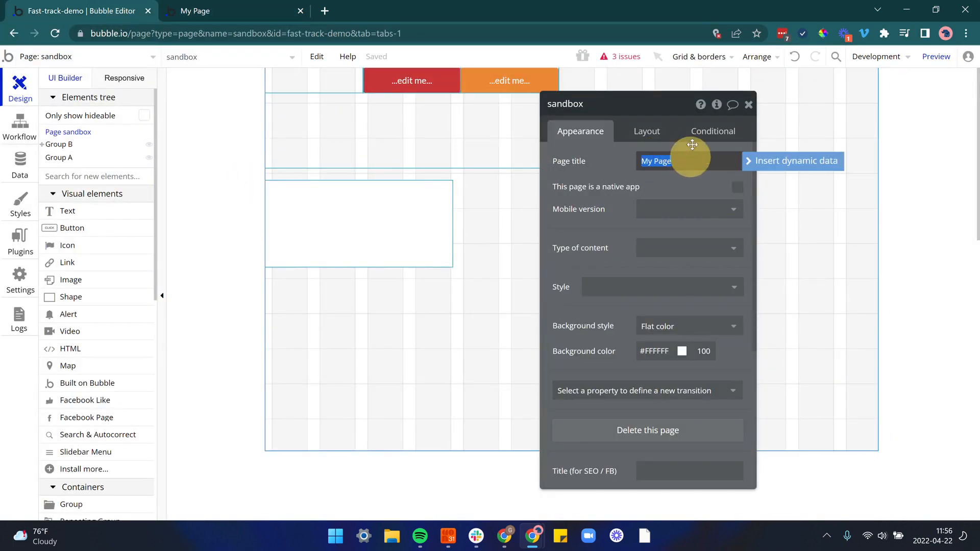
{"action": "left_click", "coordinate": [271, 11]}
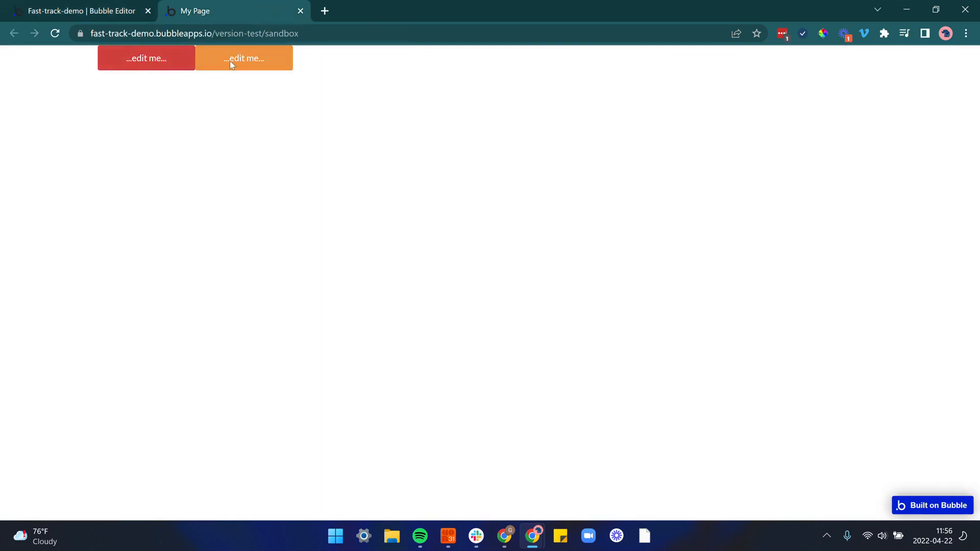
{"action": "left_click", "coordinate": [99, 7]}
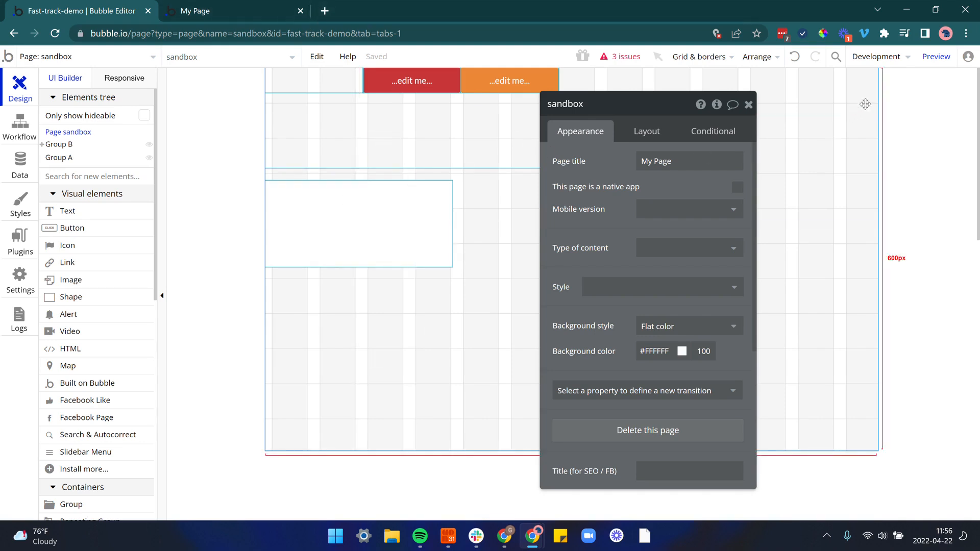
Step: Review the app's list of issues to fix, moving it over the canvas for reading, and close it
{"action": "left_click", "coordinate": [623, 59]}
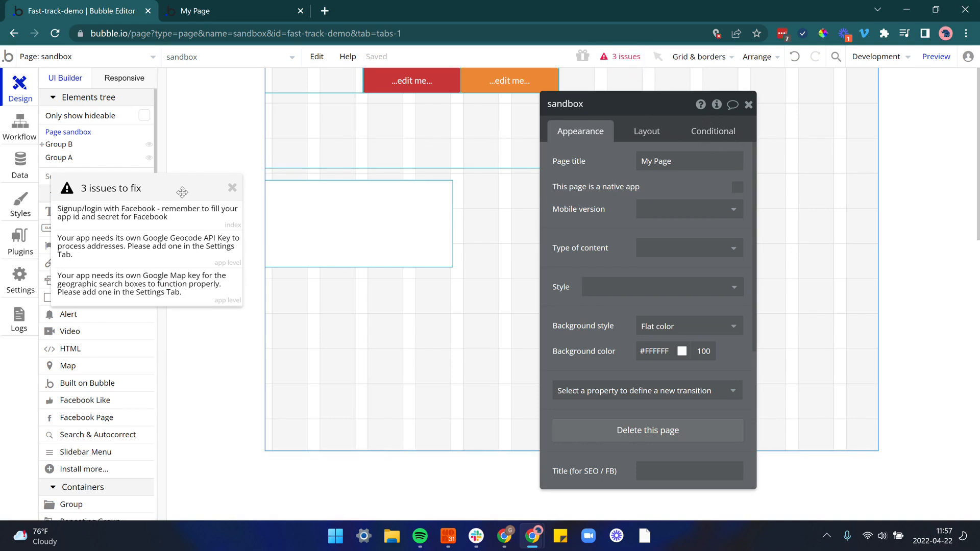
{"action": "left_click_drag", "start_coordinate": [182, 193], "coordinate": [378, 154]}
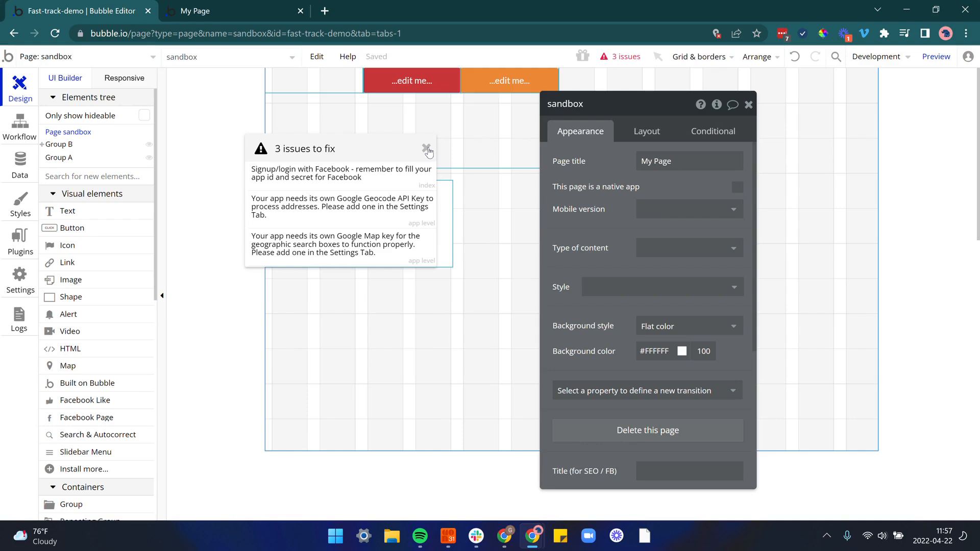
{"action": "left_click", "coordinate": [427, 149]}
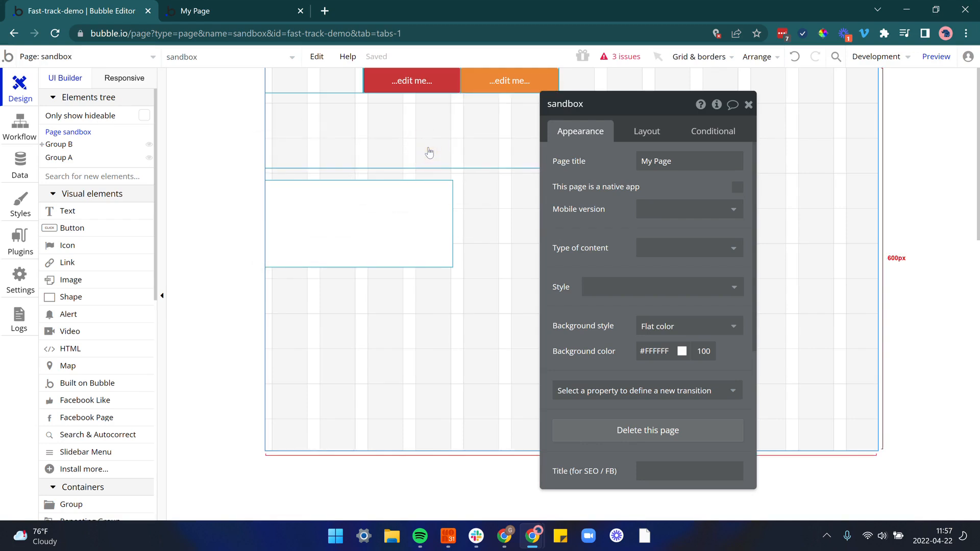
Step: Examine the page name and Clone from options for creating a new page, leaving without creating one
{"action": "left_click", "coordinate": [45, 57]}
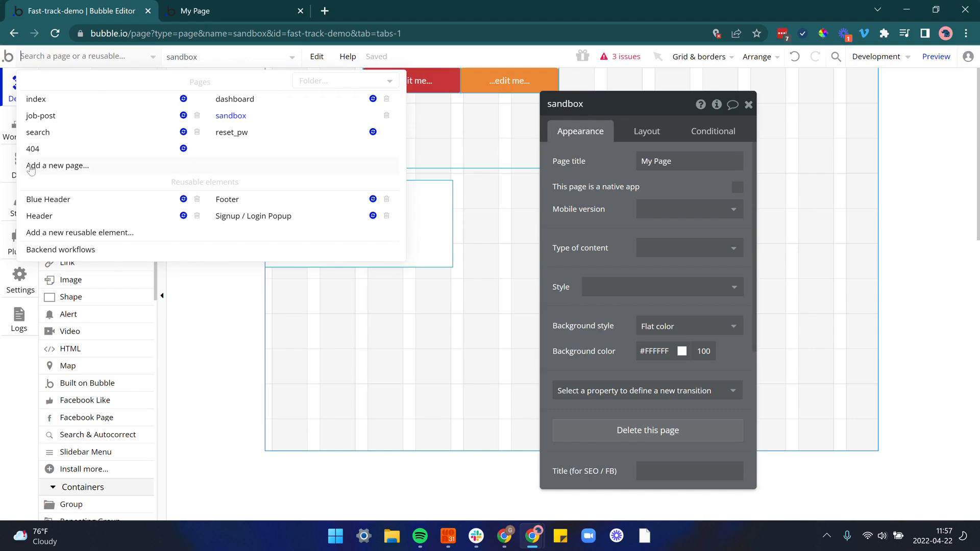
{"action": "left_click", "coordinate": [58, 172]}
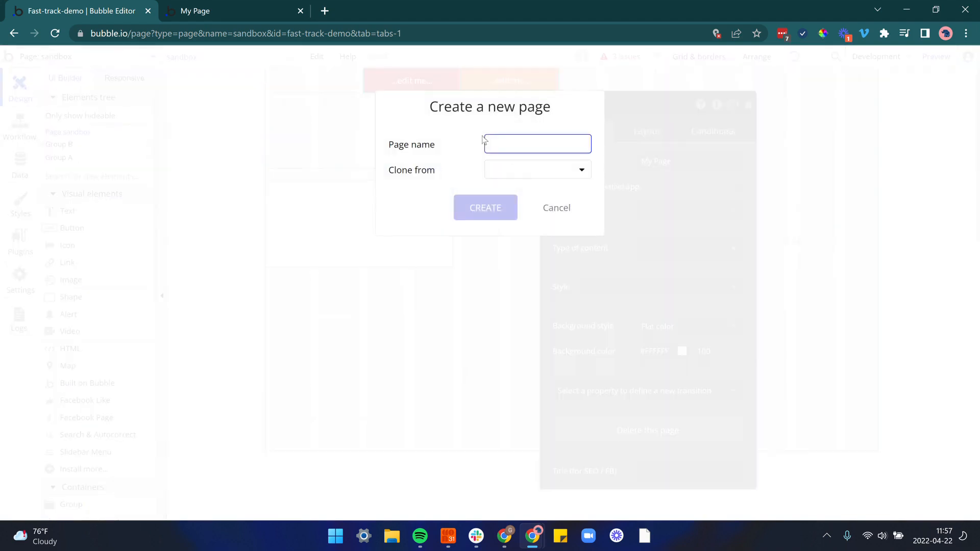
{"action": "left_click", "coordinate": [525, 173]}
{"action": "left_click", "coordinate": [415, 178]}
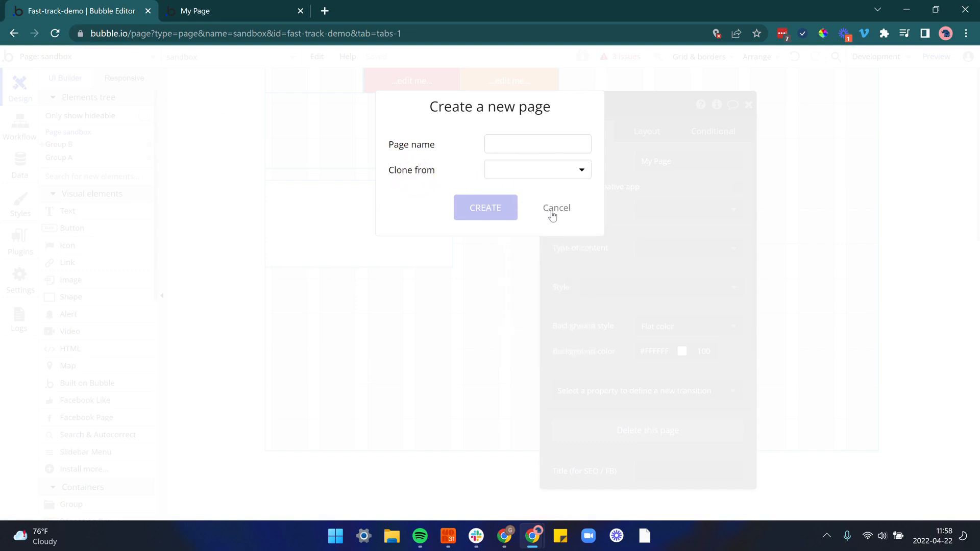
{"action": "left_click", "coordinate": [556, 208]}
Step: Examine where pages can be deleted, in the page list and in the sandbox page's properties
{"action": "left_click", "coordinate": [72, 56]}
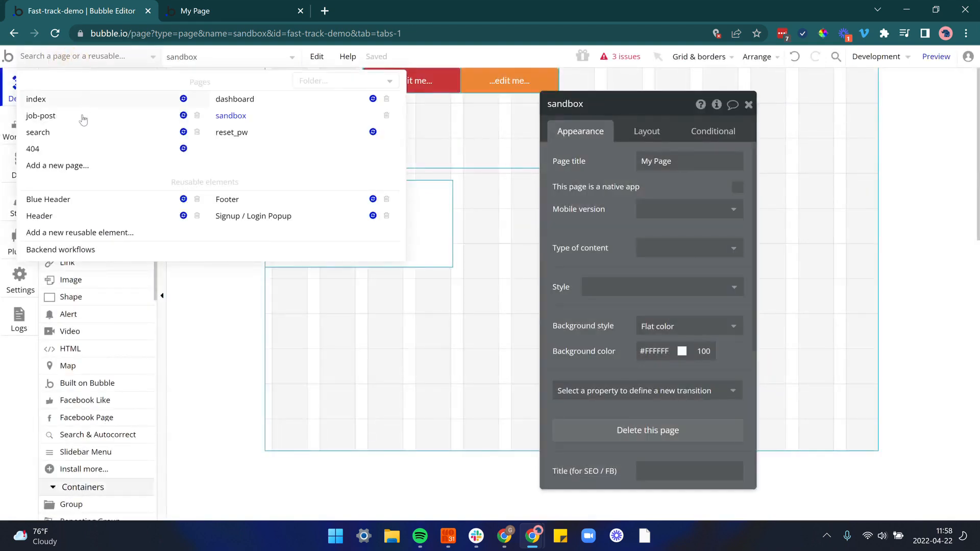
{"action": "mouse_move", "coordinate": [196, 122]}
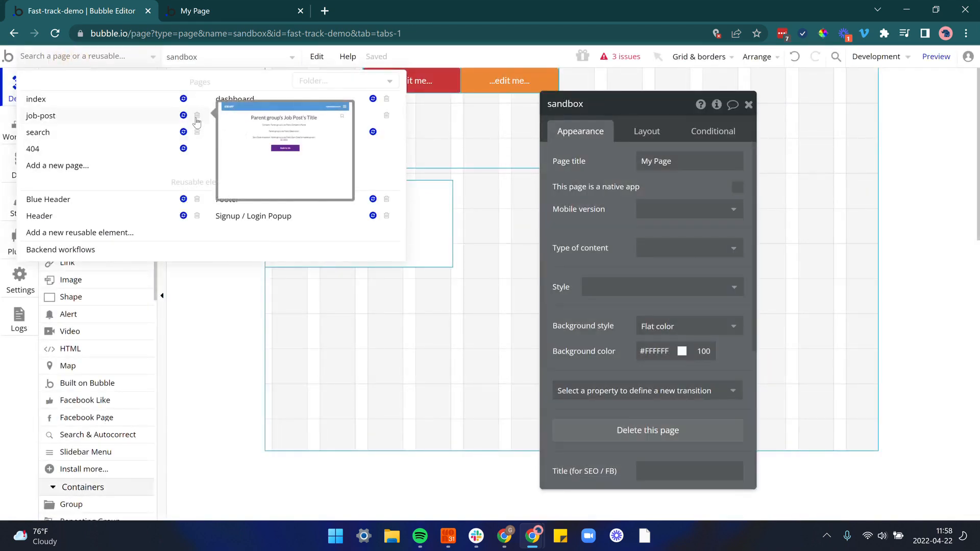
{"action": "left_click_drag", "start_coordinate": [576, 181], "coordinate": [538, 146]}
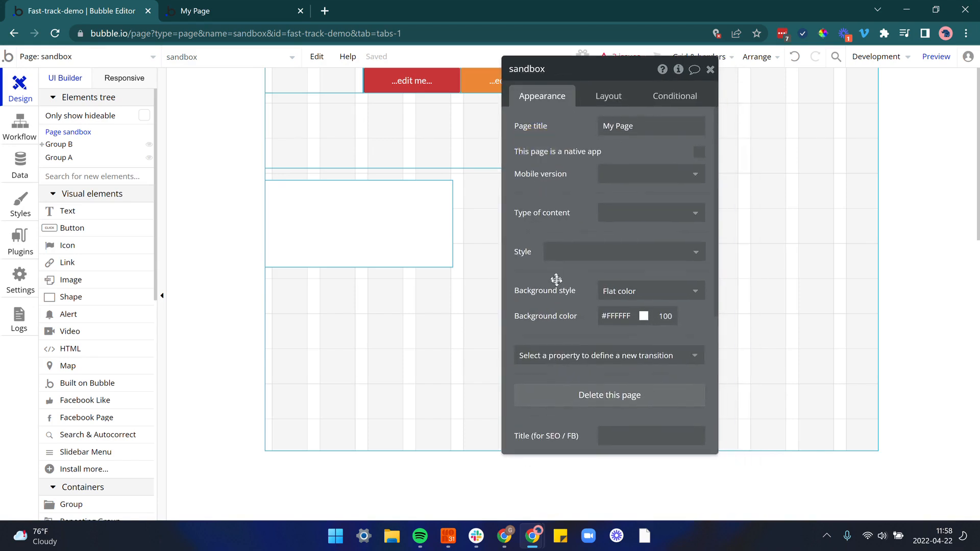
{"action": "scroll", "coordinate": [556, 281], "scroll_direction": "down", "scroll_amount": 5}
{"action": "scroll", "coordinate": [595, 291], "scroll_direction": "up", "scroll_amount": 2}
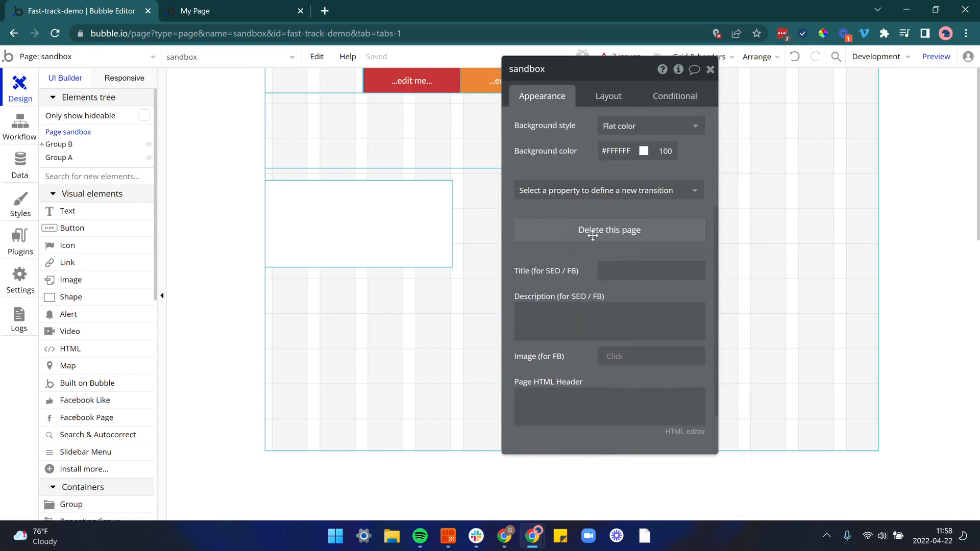
Step: Create a page folder named "Test Pages" and check its contents in the page list
{"action": "left_click", "coordinate": [108, 57]}
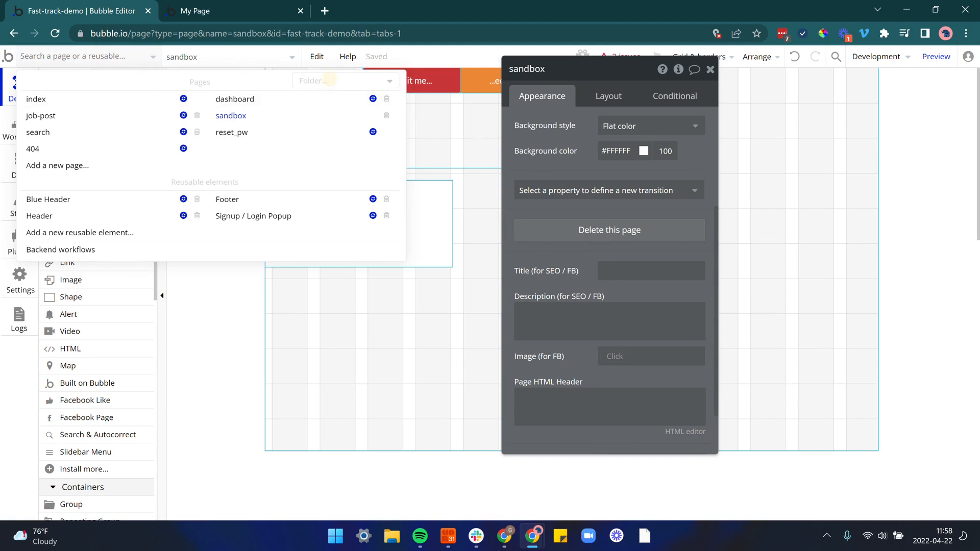
{"action": "left_click", "coordinate": [329, 79]}
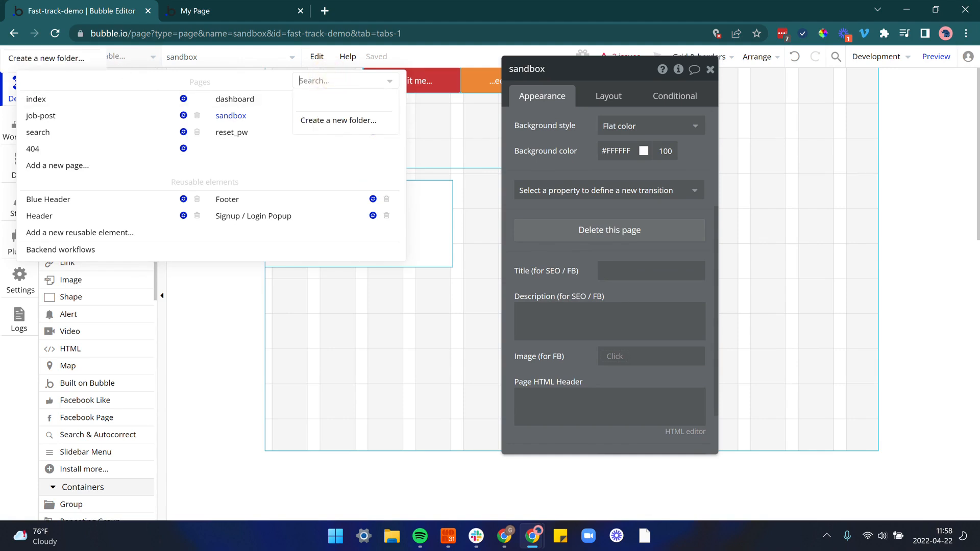
{"action": "left_click", "coordinate": [334, 120]}
{"action": "mouse_move", "coordinate": [328, 142]}
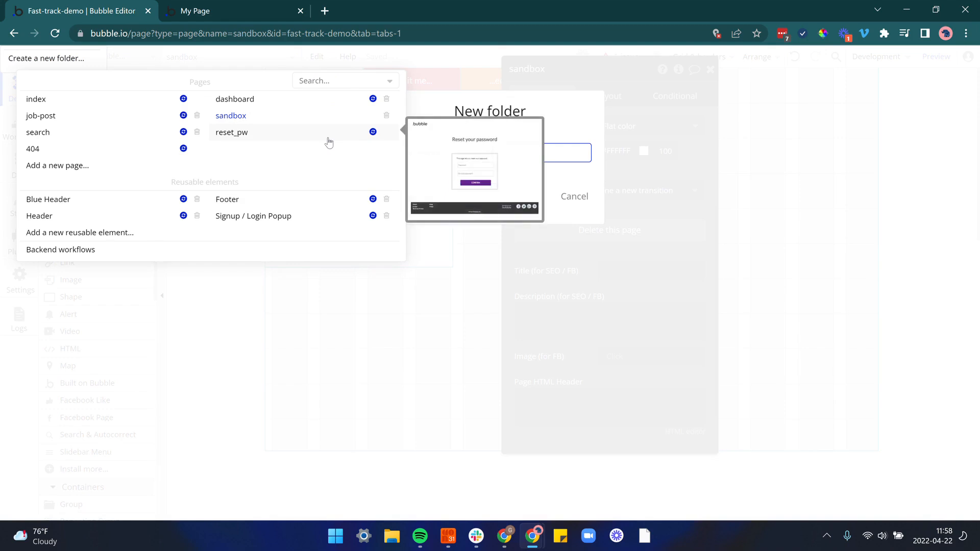
{"action": "type", "text": "Main Ap"}
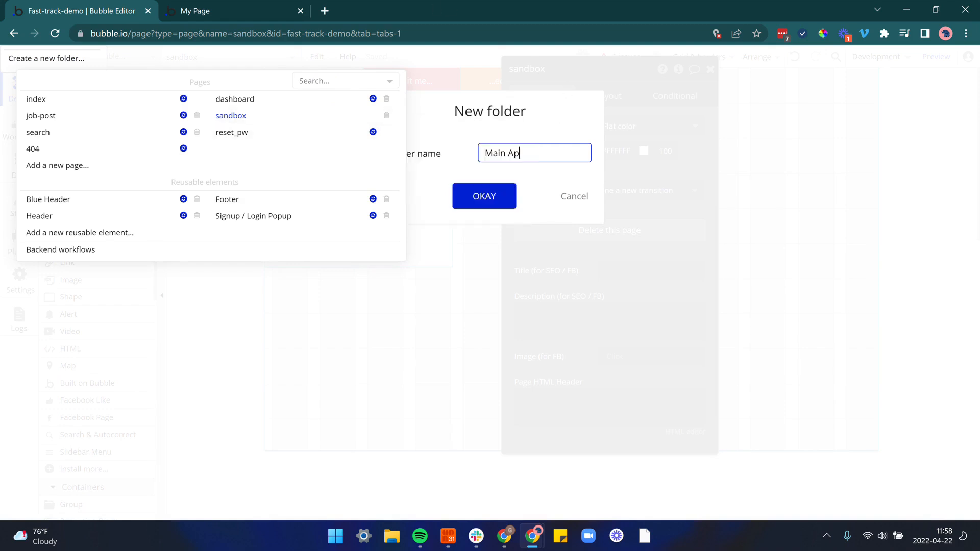
{"action": "type", "text": "p"}
{"action": "key", "text": "ctrl+a"}
{"action": "type", "text": "Test Pages"}
{"action": "left_click", "coordinate": [503, 198]}
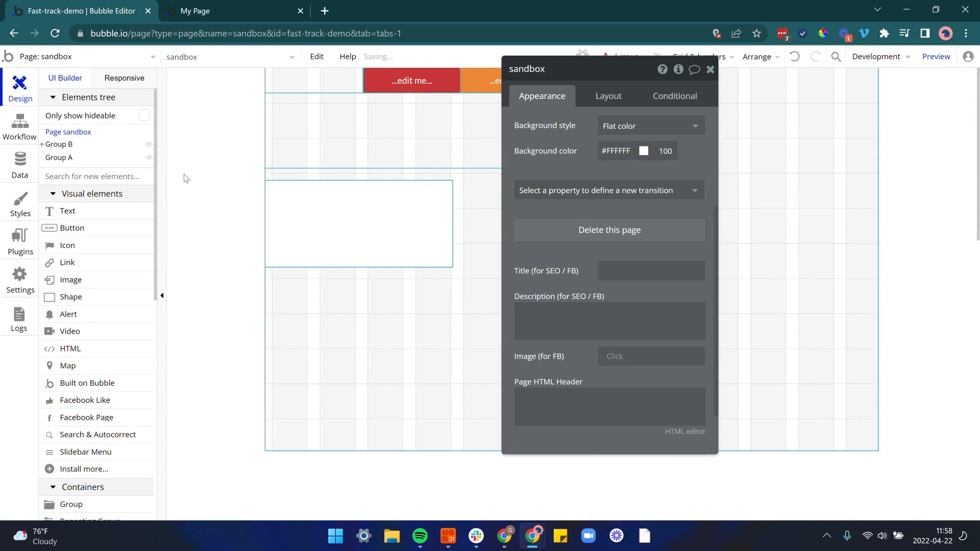
{"action": "left_click", "coordinate": [80, 57]}
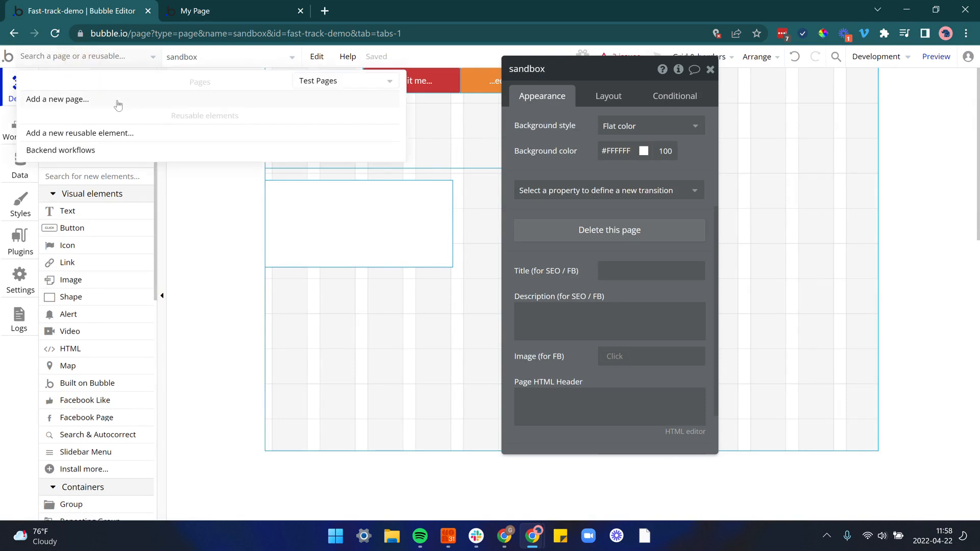
{"action": "left_click", "coordinate": [323, 84]}
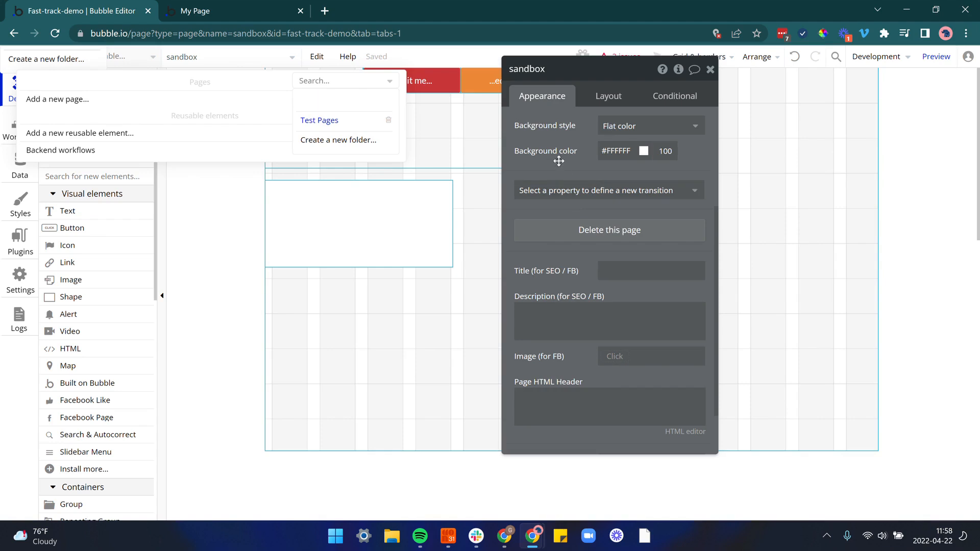
Step: Set the sandbox page's Page folder to Test Pages and view that folder in the page list
{"action": "left_click_drag", "start_coordinate": [558, 162], "coordinate": [559, 137]}
{"action": "scroll", "coordinate": [615, 345], "scroll_direction": "down", "scroll_amount": 2}
{"action": "left_click", "coordinate": [623, 411]}
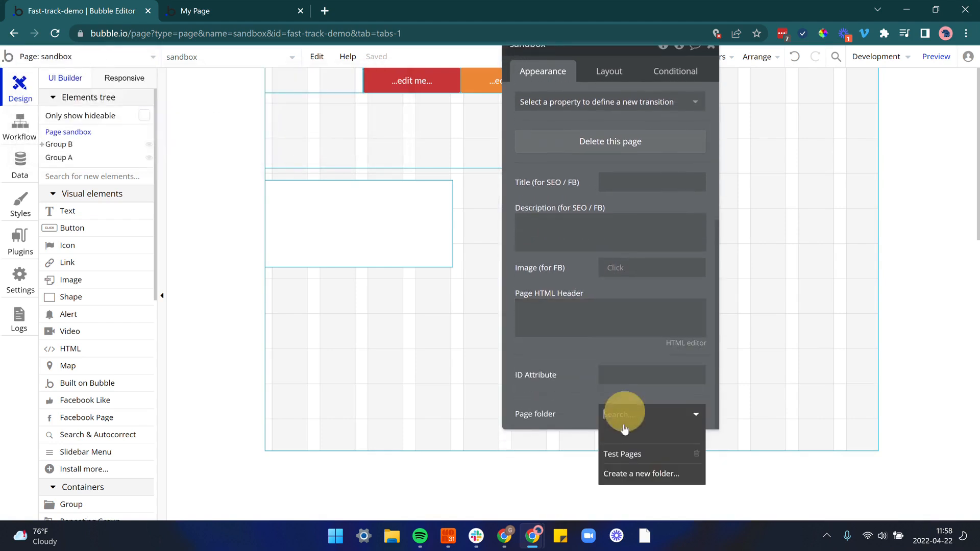
{"action": "left_click", "coordinate": [626, 459]}
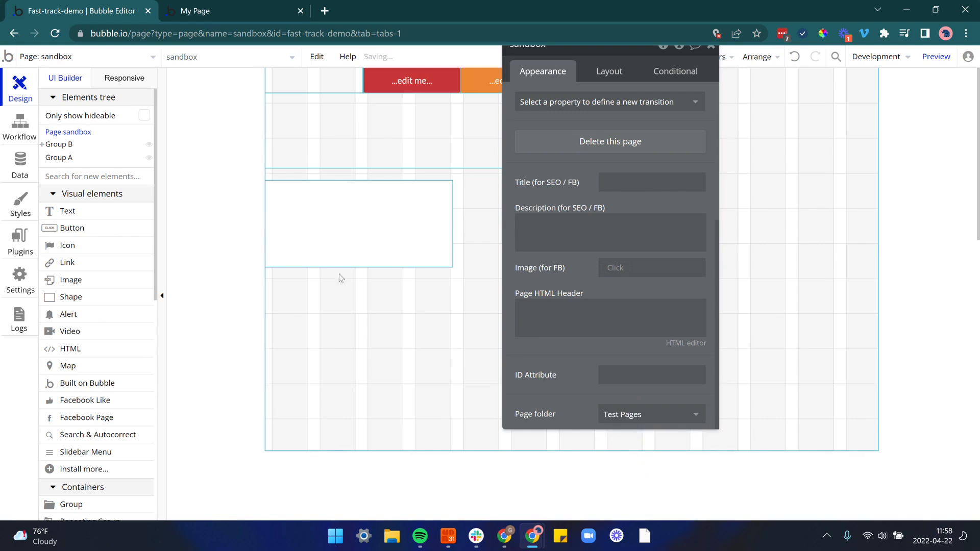
{"action": "left_click", "coordinate": [111, 60]}
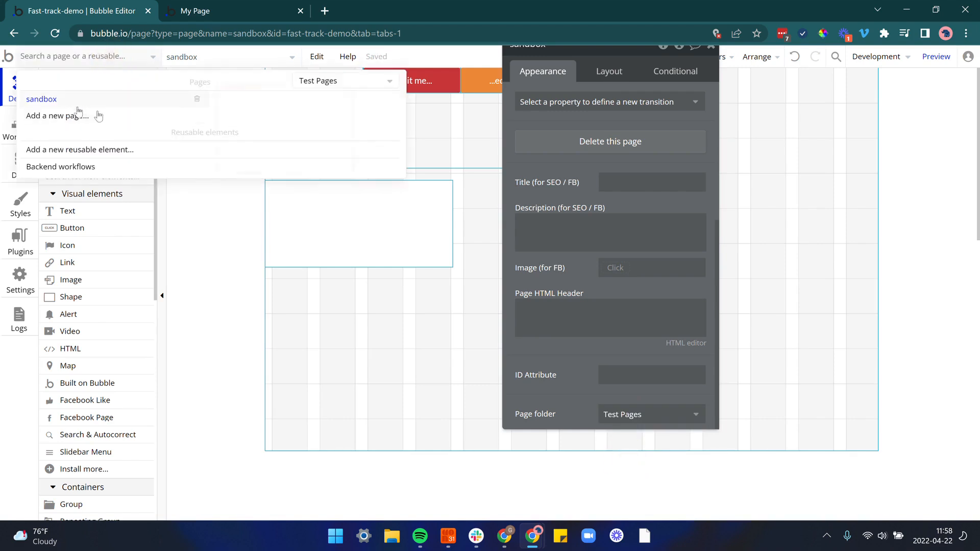
Step: Clear the Test Pages folder filter in the page list and delete the Test Pages folder
{"action": "left_click", "coordinate": [348, 84]}
{"action": "left_click", "coordinate": [343, 100]}
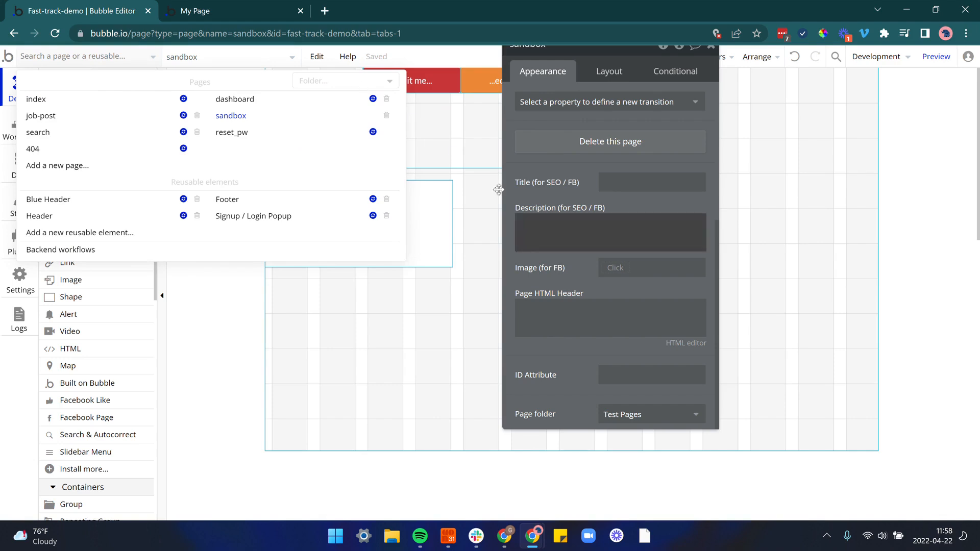
{"action": "left_click", "coordinate": [390, 83]}
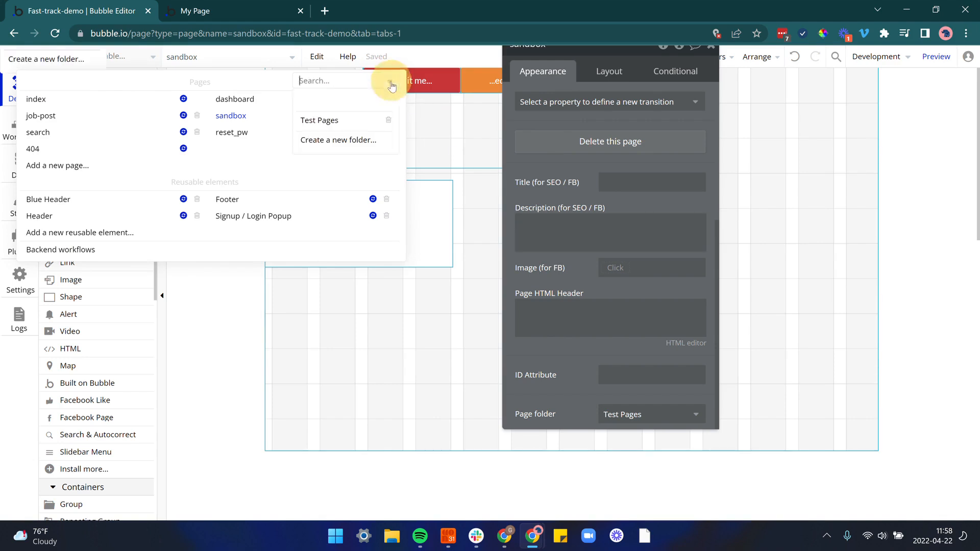
{"action": "left_click", "coordinate": [388, 120]}
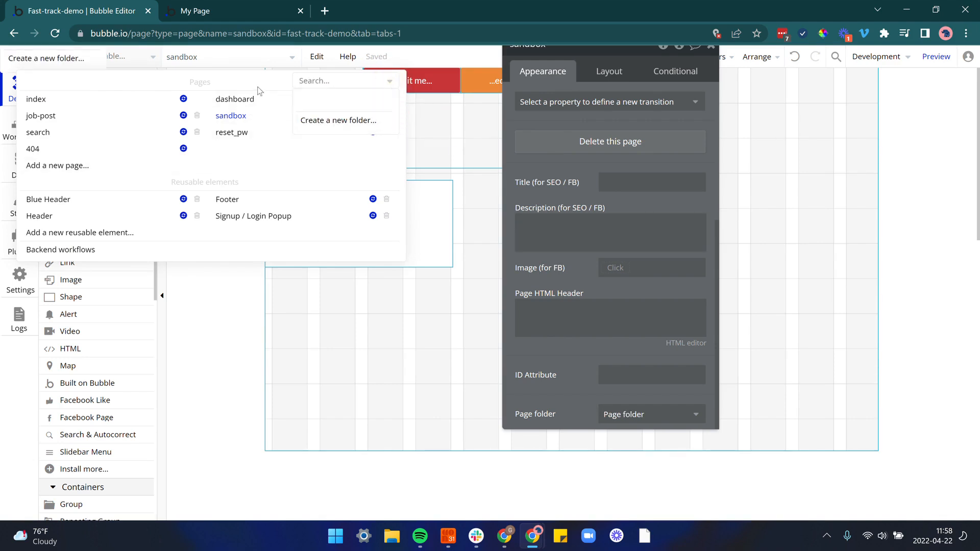
{"action": "left_click", "coordinate": [324, 81]}
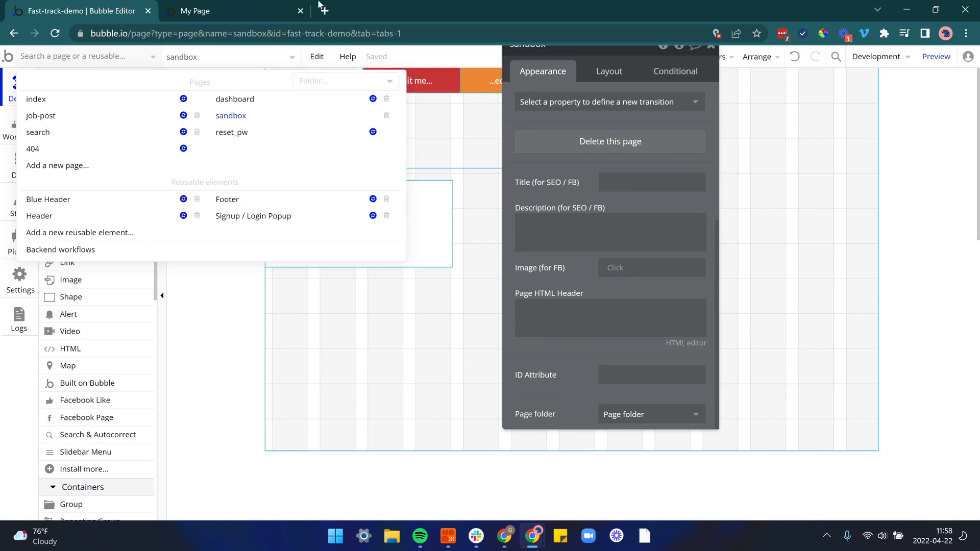
Step: Check the Page folder choices in the sandbox page's properties and close the property editor
{"action": "left_click", "coordinate": [625, 418]}
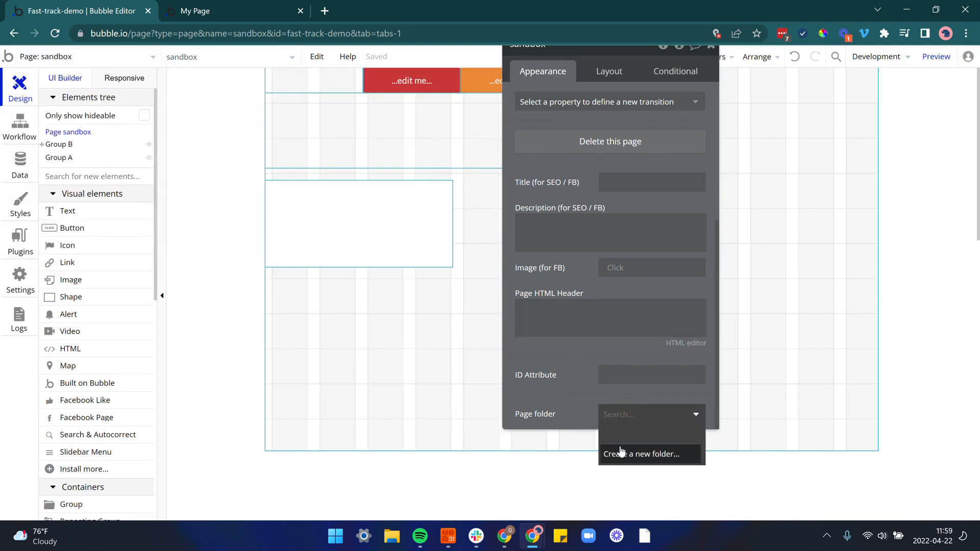
{"action": "left_click_drag", "start_coordinate": [564, 400], "coordinate": [385, 464]}
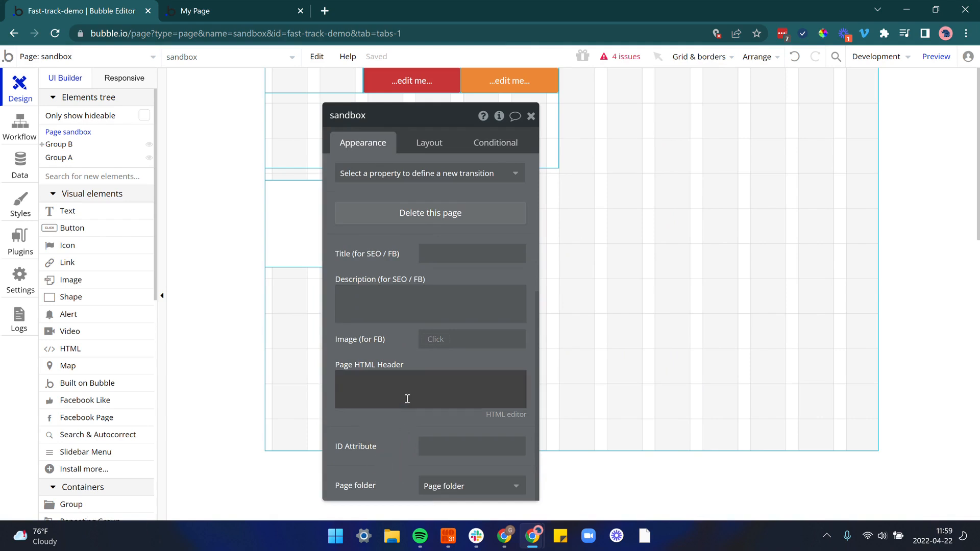
{"action": "left_click", "coordinate": [531, 117]}
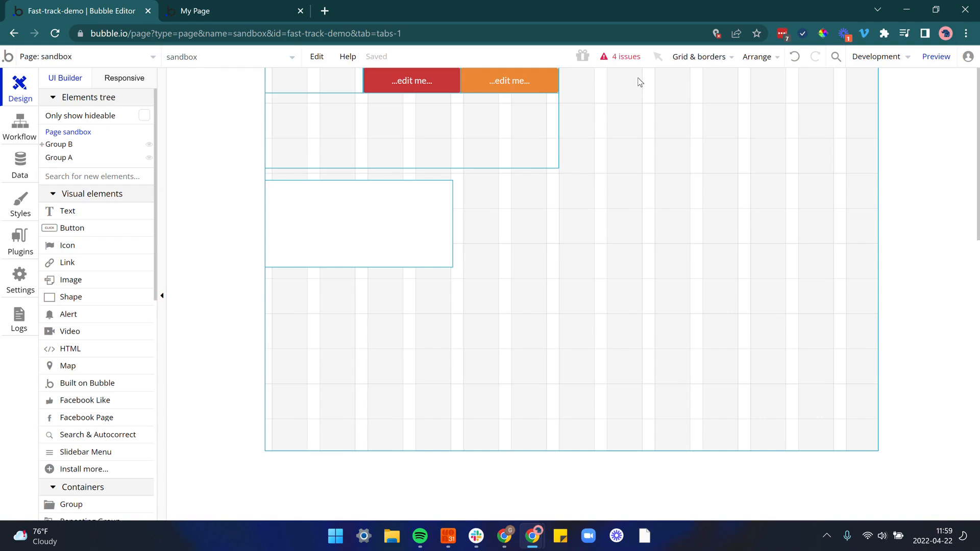
Step: Delete Group B and Group A from the sandbox page
{"action": "left_click", "coordinate": [499, 123]}
{"action": "key", "text": "Delete"}
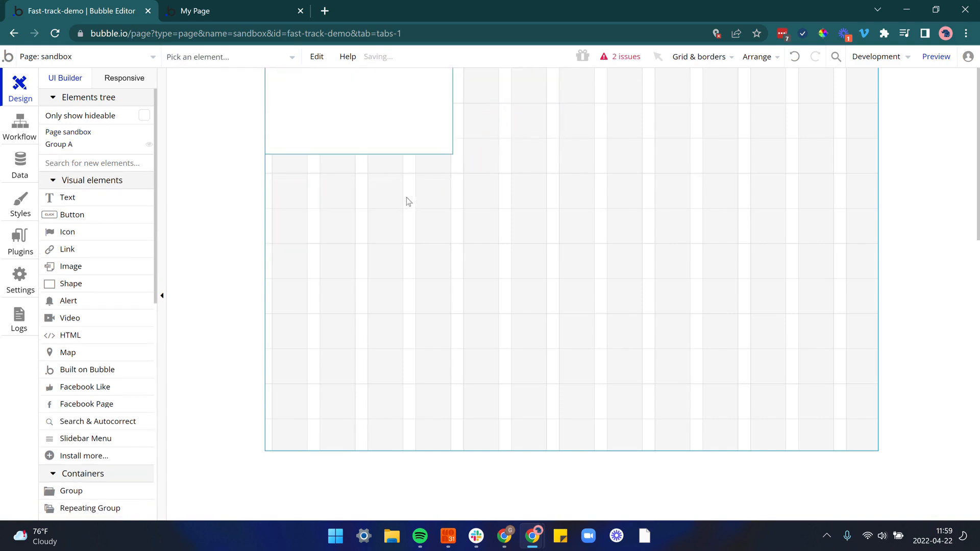
{"action": "left_click", "coordinate": [402, 115]}
{"action": "key", "text": "Delete"}
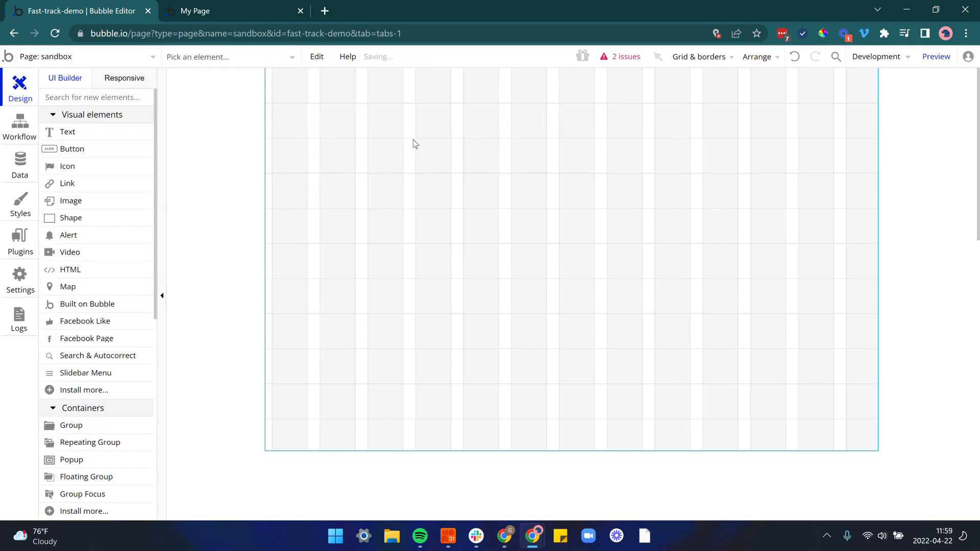